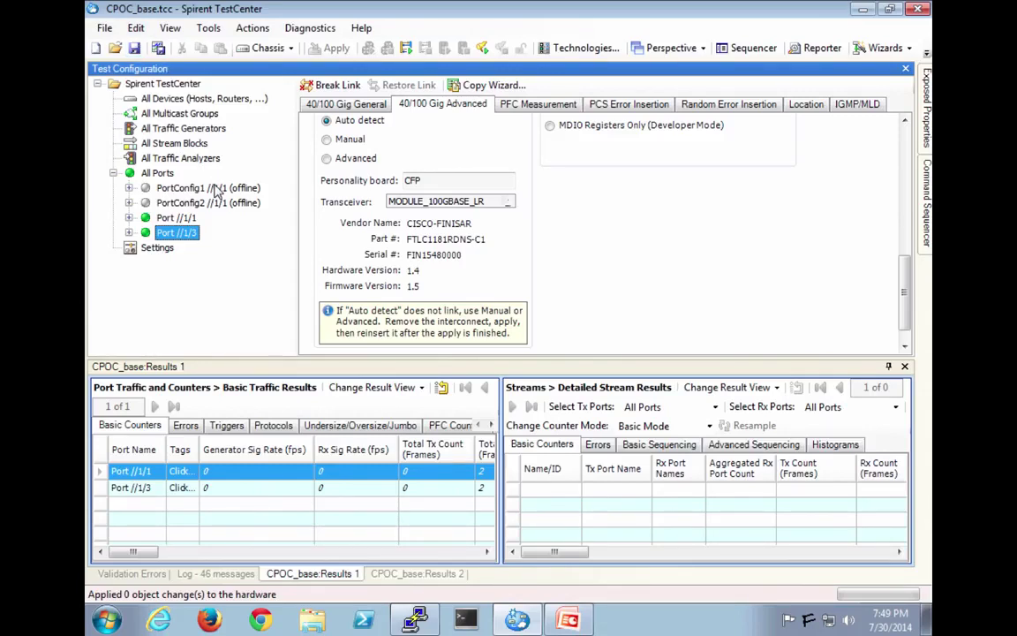
Delete the two offline ports, PortConfig1 and PortConfig2, from the test configuration.
left_click(214, 188)
left_click(216, 203, "shift")
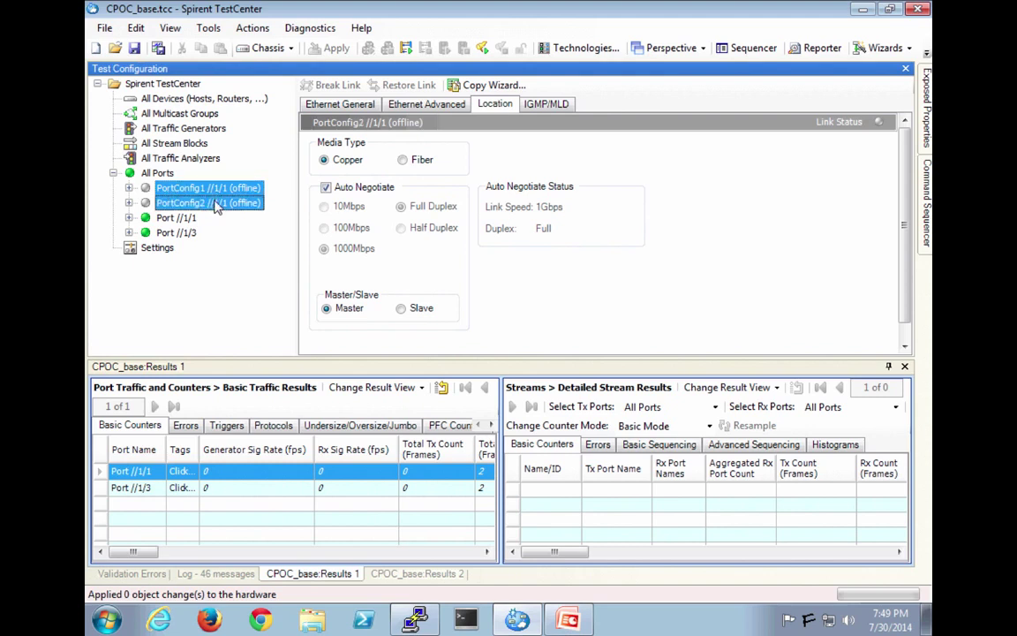
right_click(216, 204)
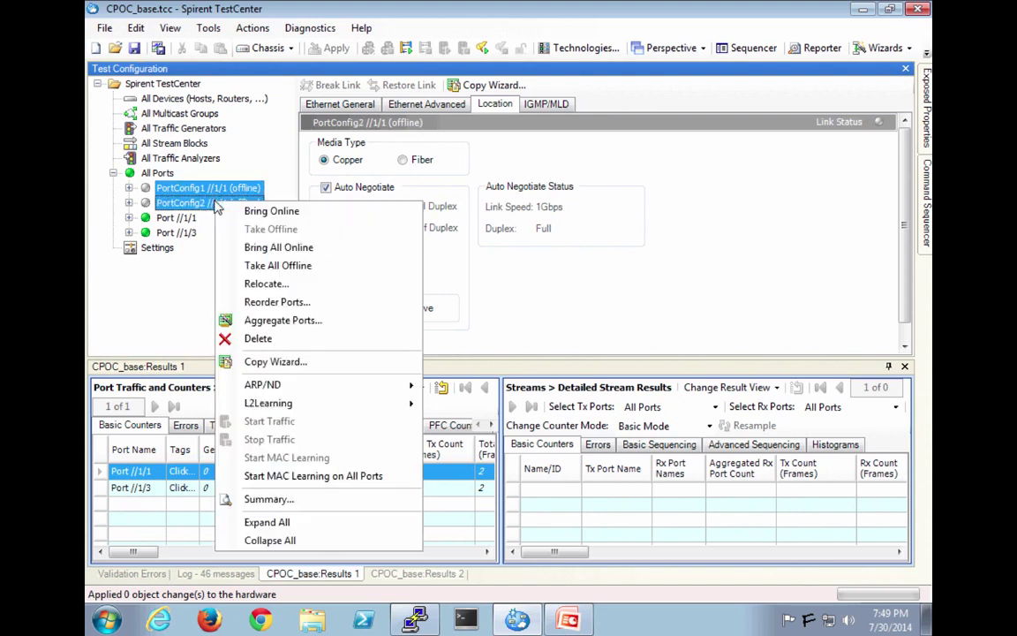
left_click(260, 340)
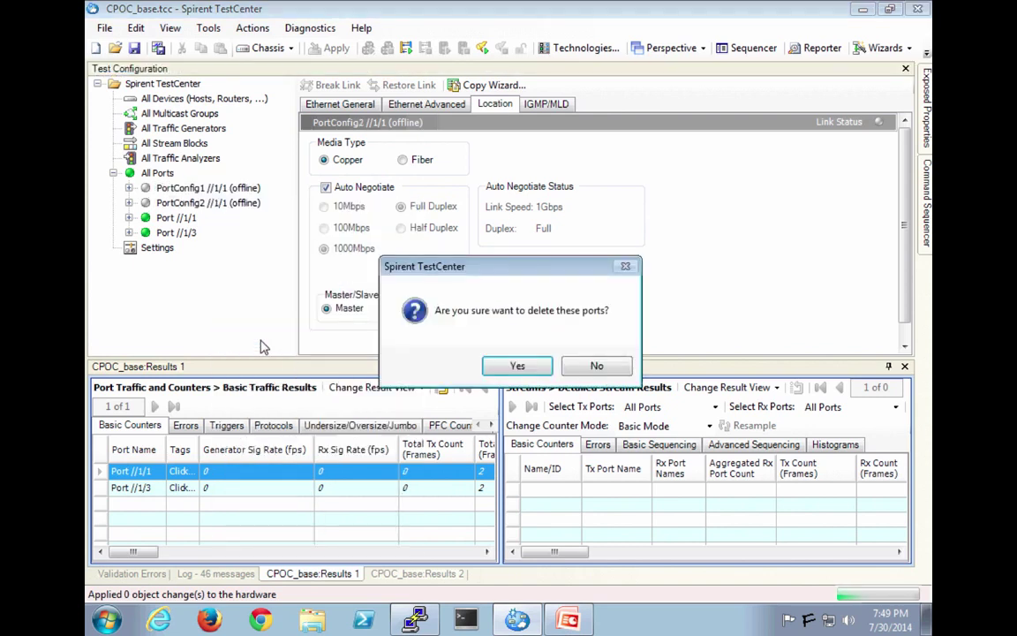
left_click(517, 366)
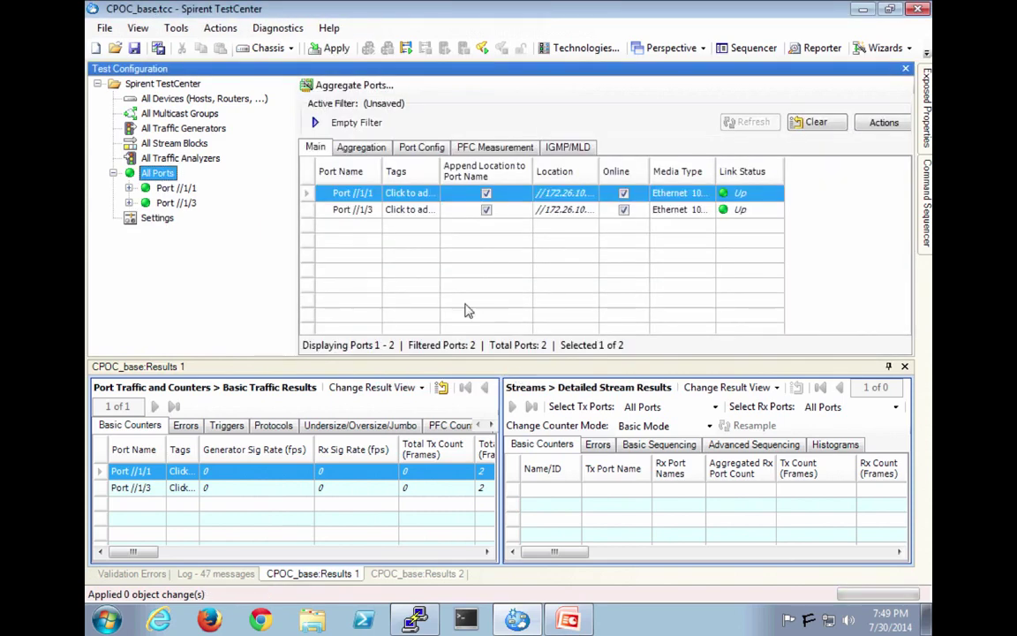
Save the configuration to the Desktop under the new name CPOC_test.
left_click(104, 29)
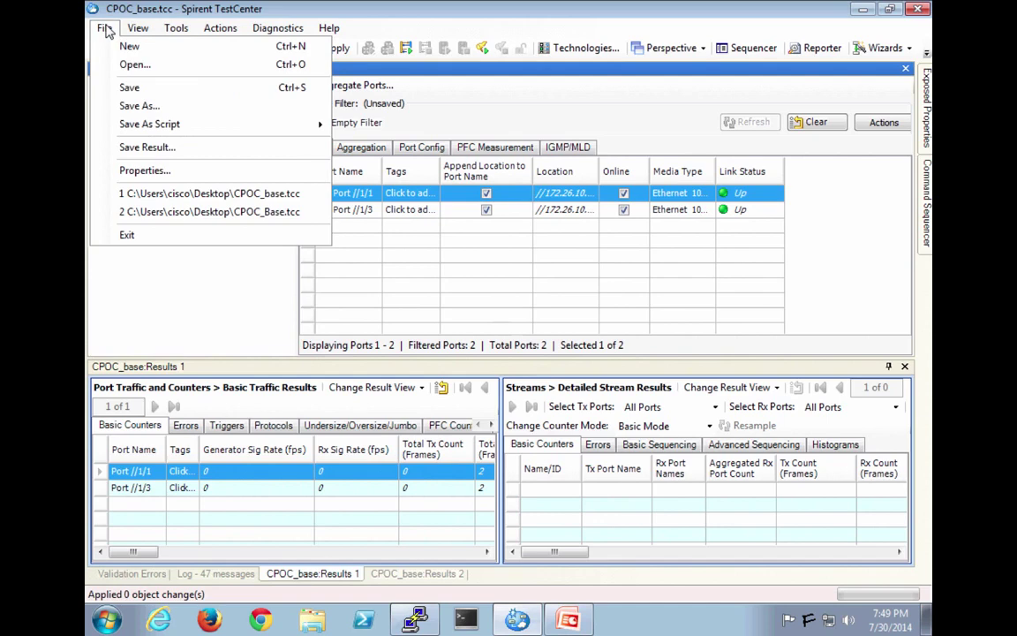
left_click(134, 105)
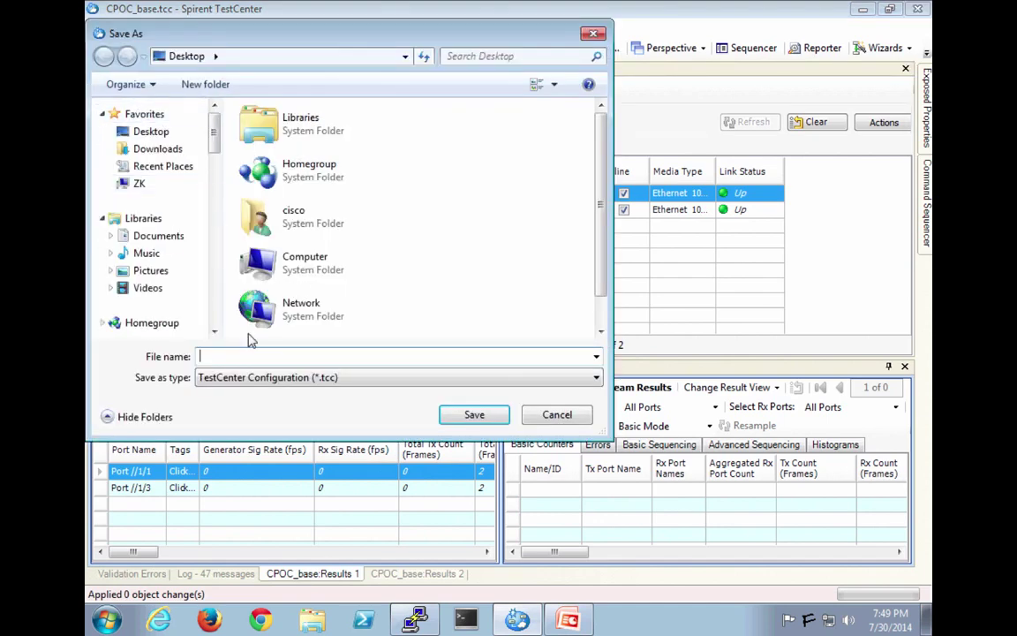
left_click(151, 133)
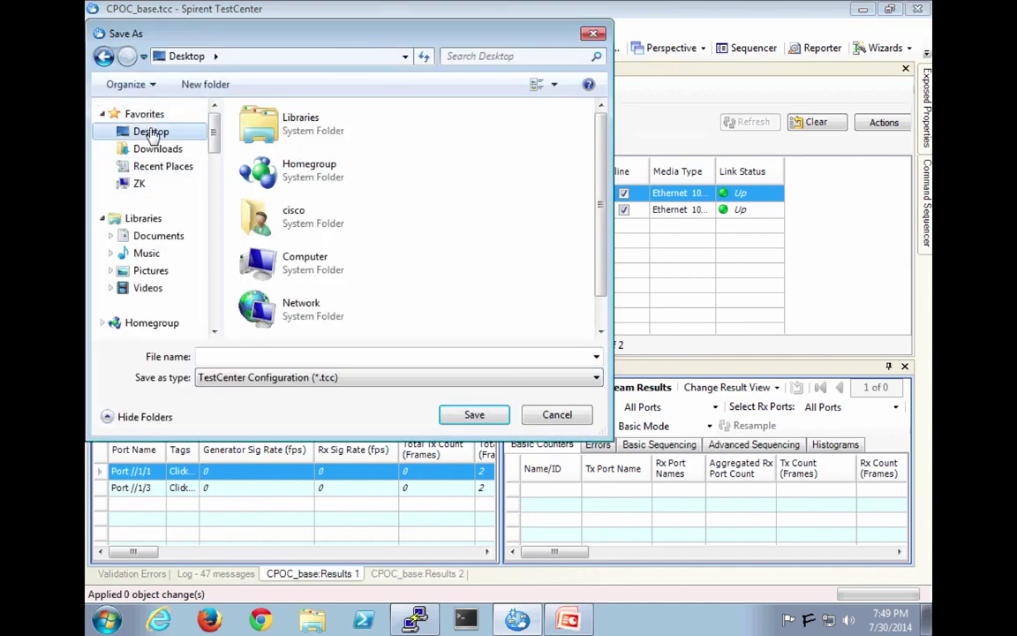
left_click(206, 354)
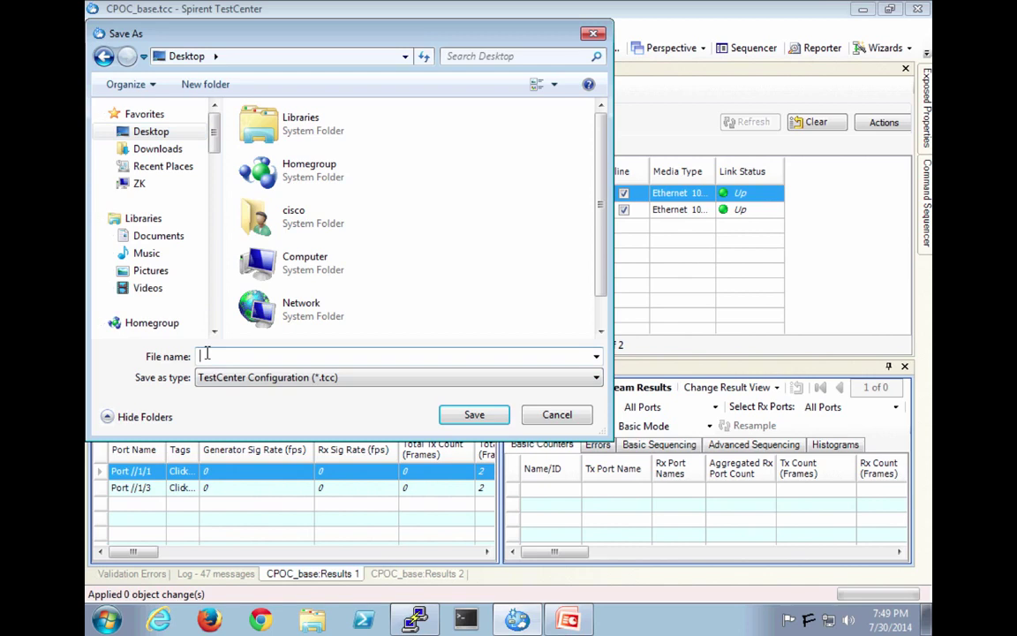
type("CPOC_test")
key("Return")
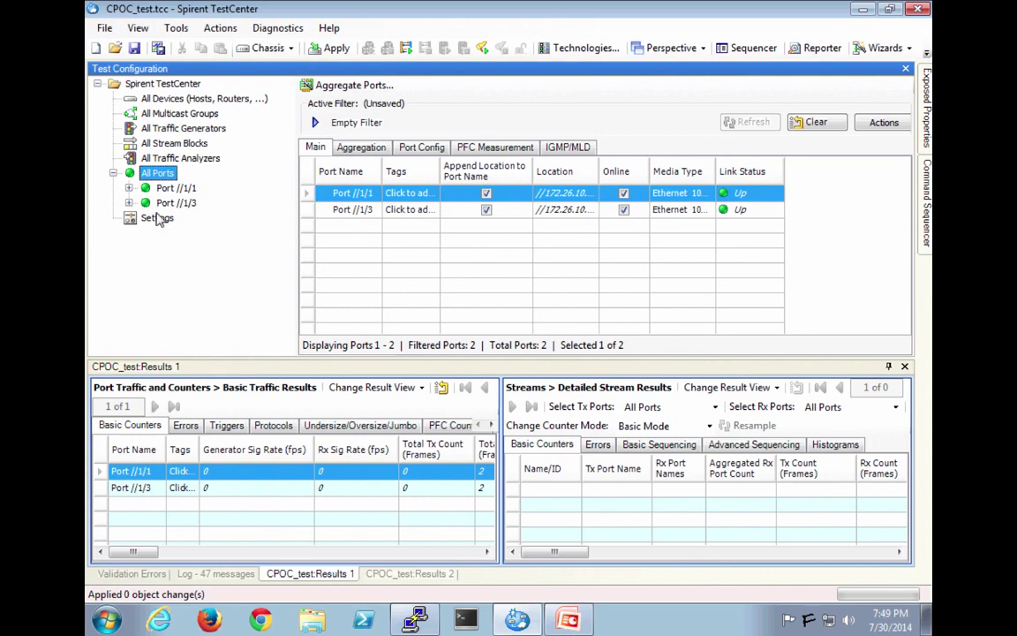
Expand Port //1/1 and Port //1/3 in the configuration tree to view their child items.
left_click(128, 188)
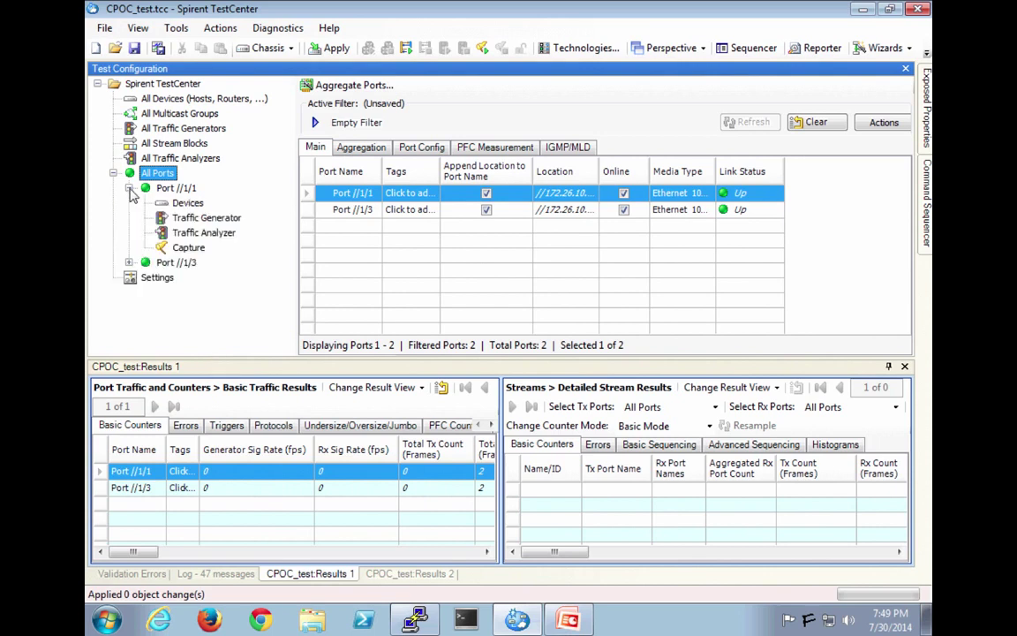
left_click(129, 262)
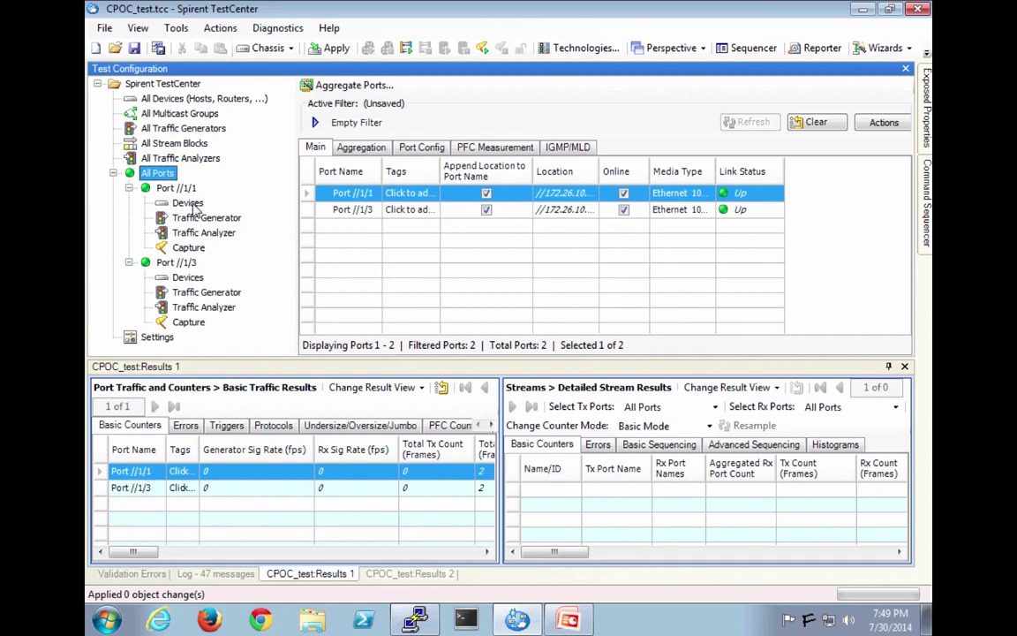
Switch to the PowerPoint topology slide and change the subnet label on the TC 1/3 link to 10.10.3.0/24.
key("alt+Tab")
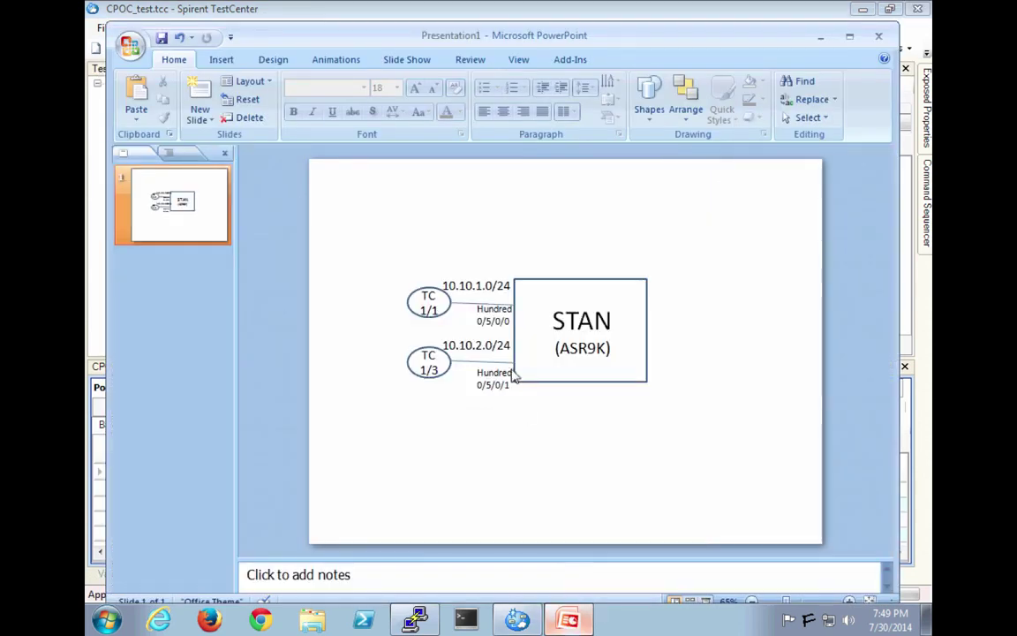
left_click(512, 284)
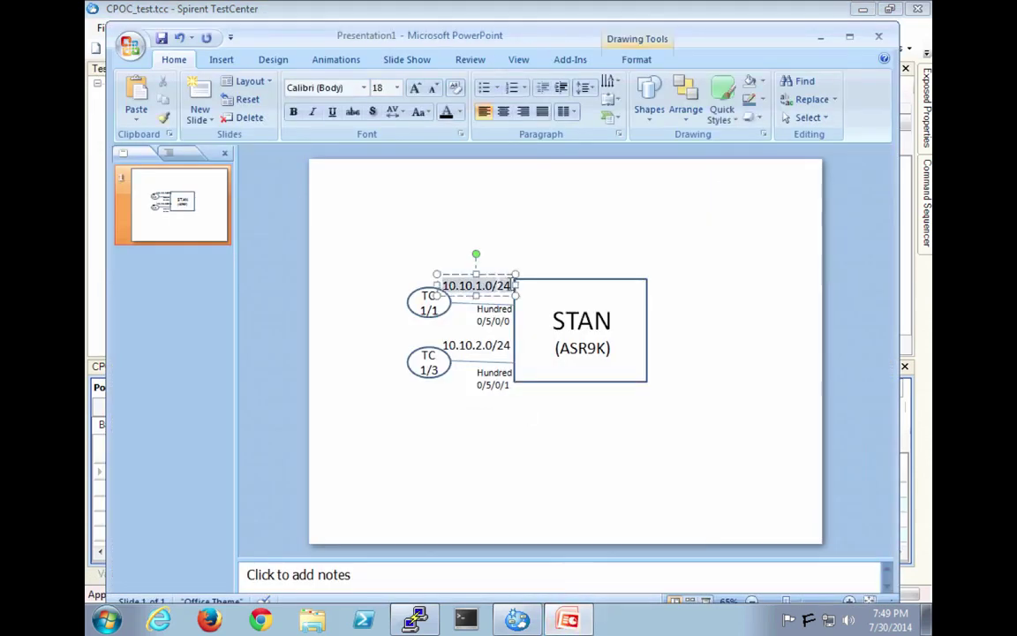
double_click(512, 284)
left_click(478, 347)
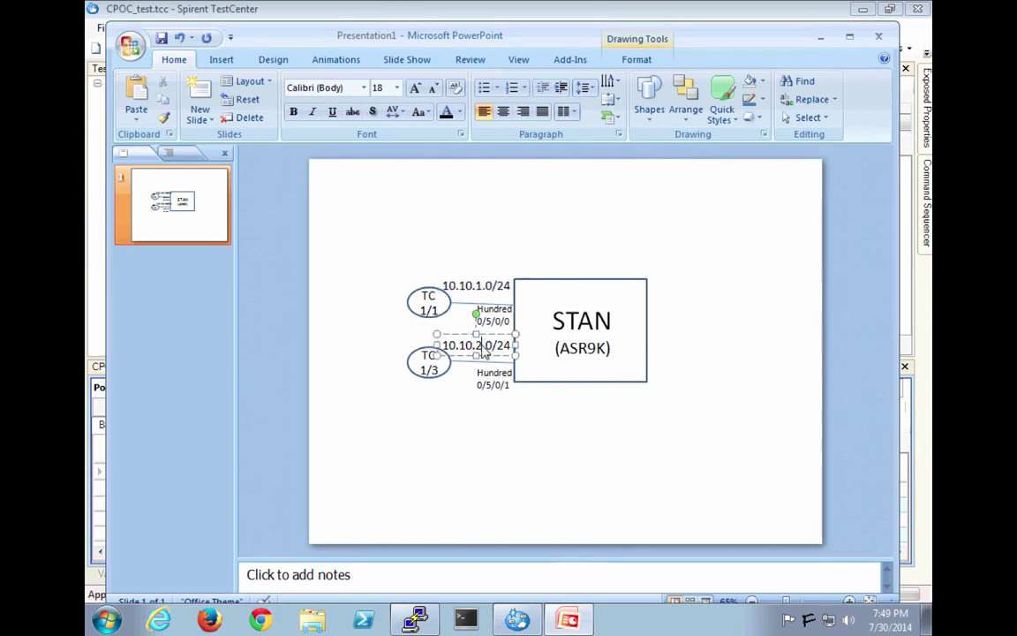
key("BackSpace")
type("3")
left_click(477, 261)
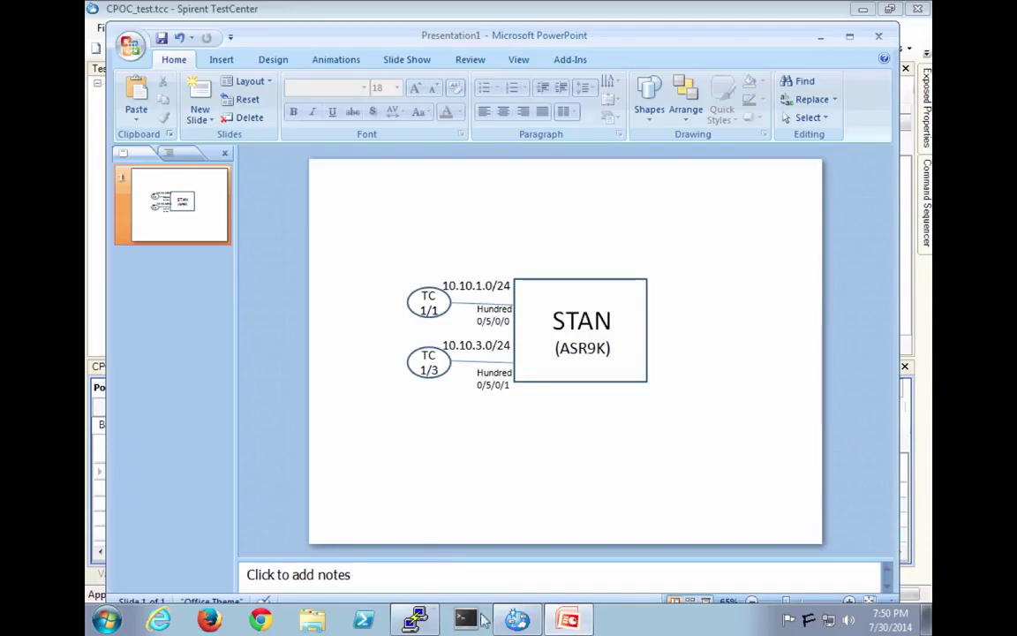
Switch to the PuTTY session and list the router's hundred-gig interfaces with "sh ipv4 interface brief | include Hun".
left_click(413, 623)
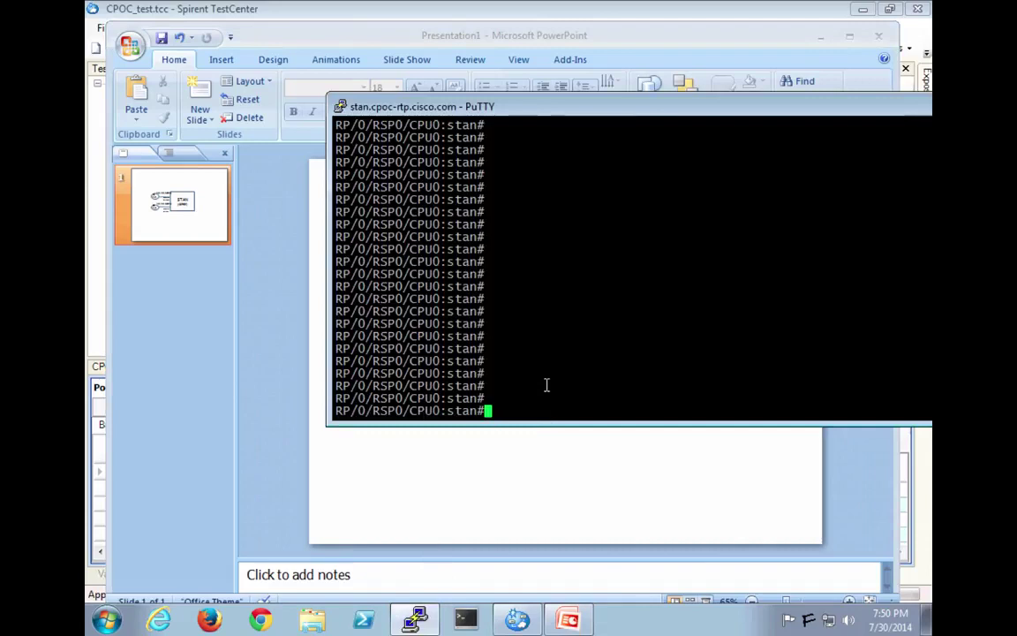
right_click(546, 385)
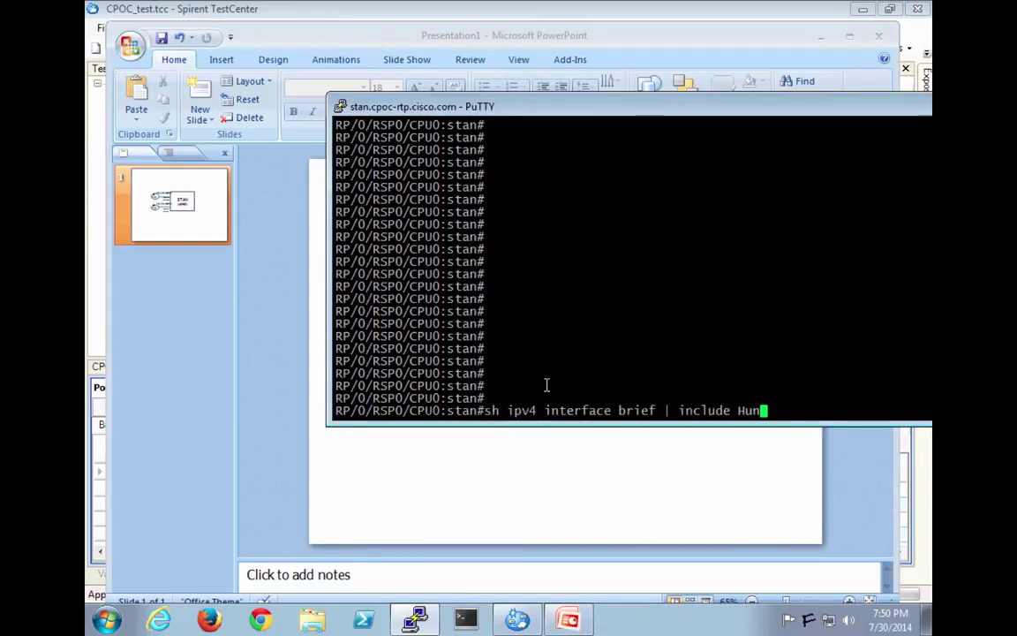
key("Return")
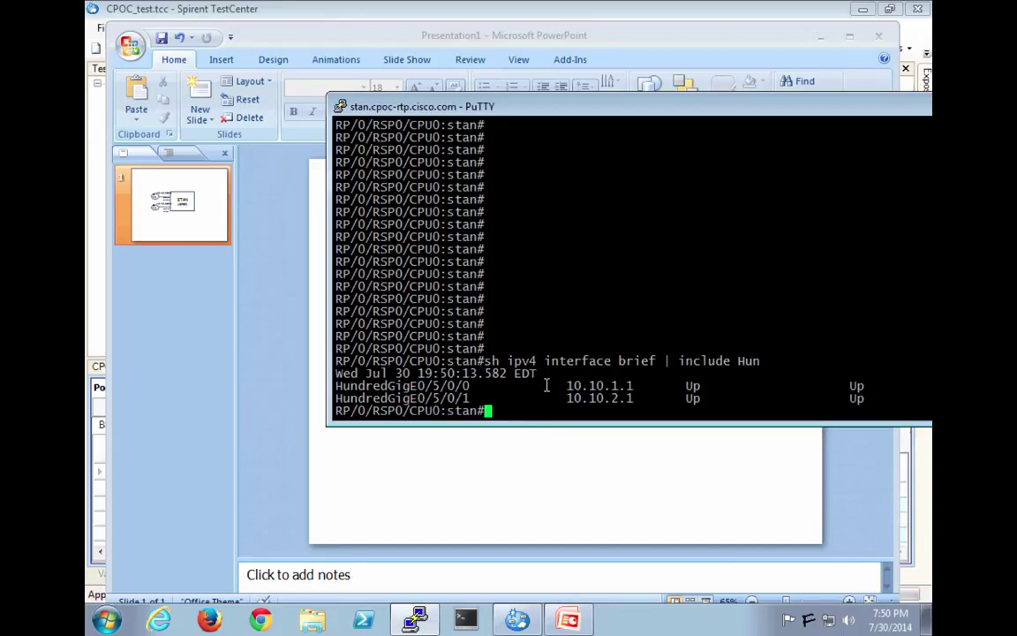
Show the running configuration of interface hundredGigE 0/5/0/1.
type("sh run int ")
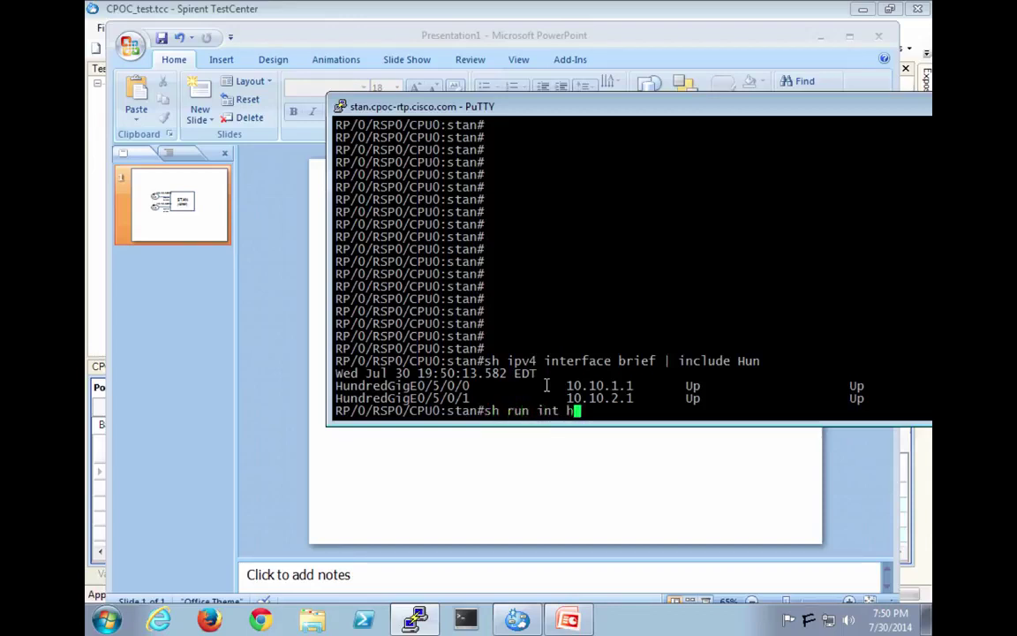
type("hundredGigE ")
type("0/5")
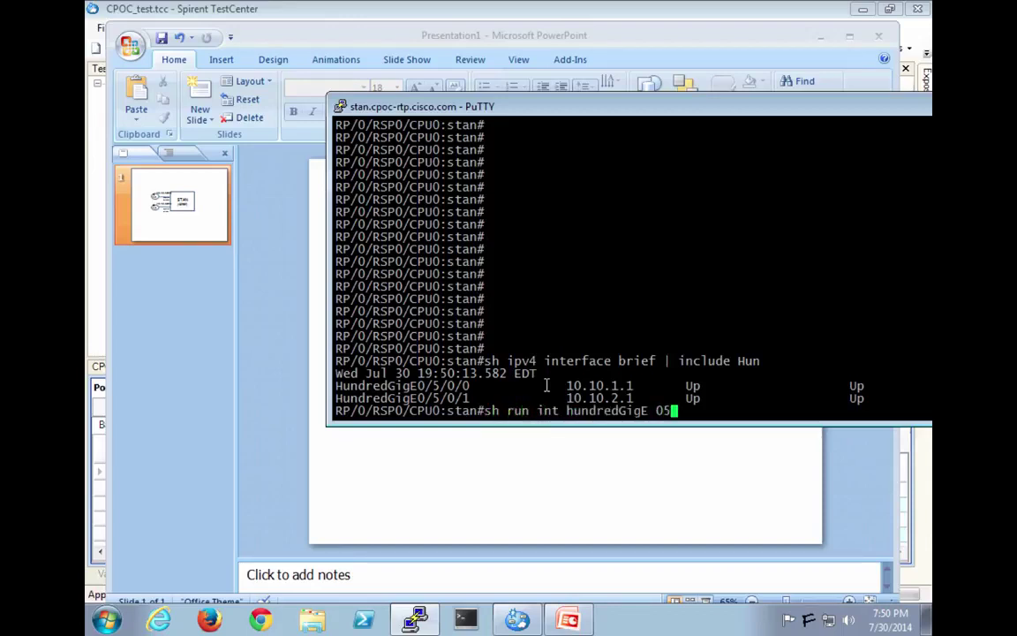
type("/0/1")
key("Return")
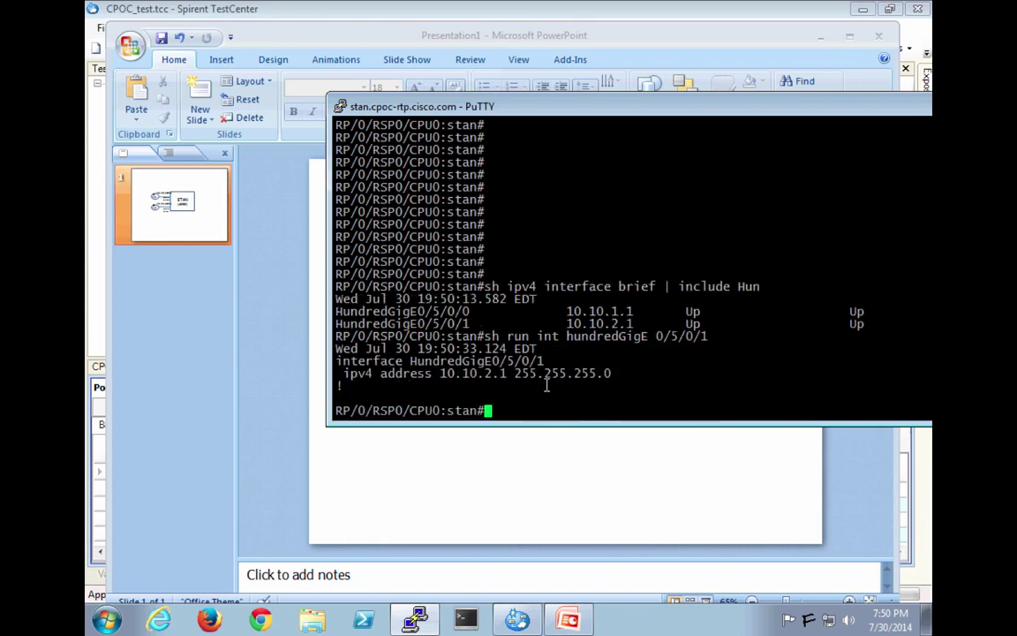
Enter configuration mode and set the IPv4 address of interface hundredGigE 0/5/0/1 to 10.10.3.1/24.
type("config t")
key("Return")
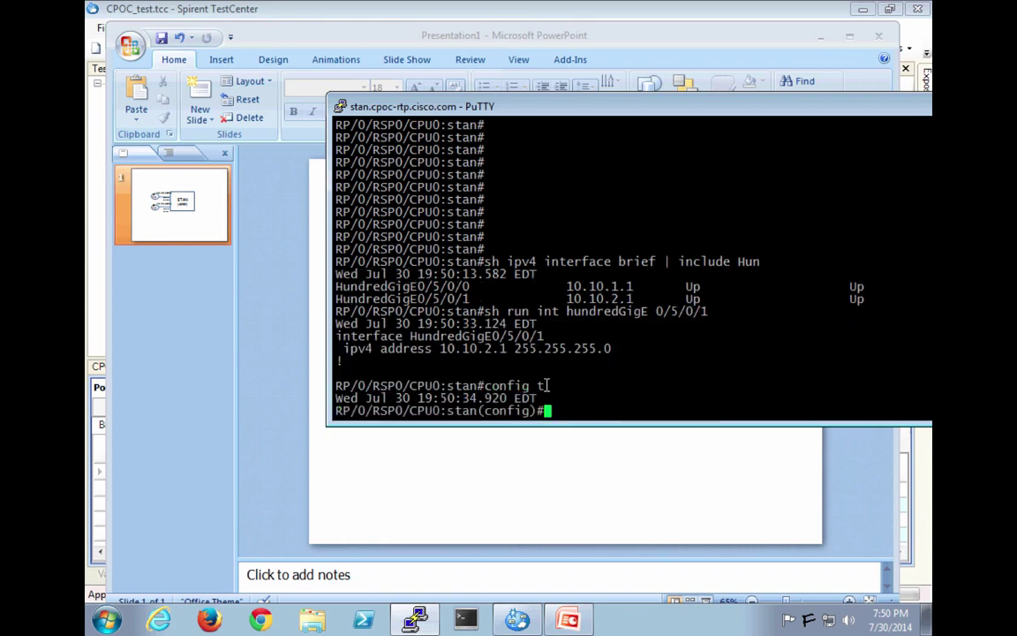
type("int hundredGigE ")
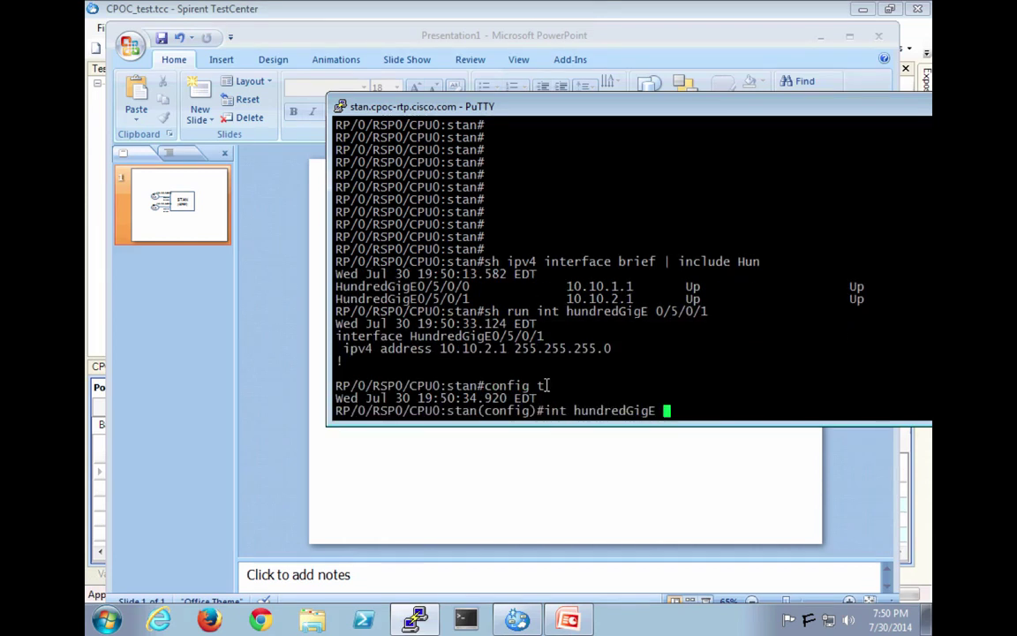
type("0/5/0/1")
key("Return")
type("ipv4")
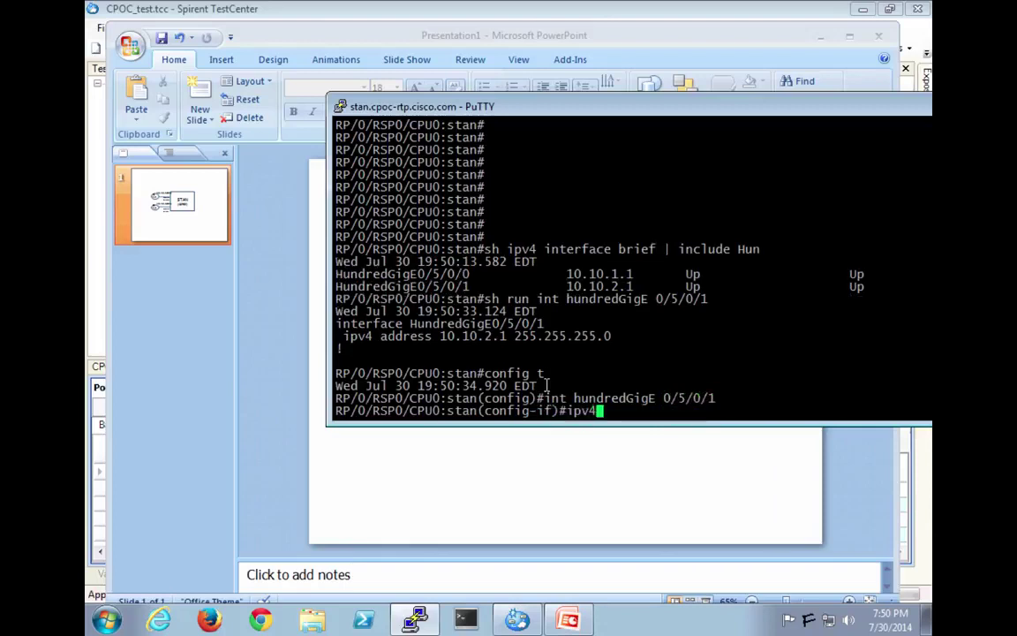
type(" address 10.10.3.1/24")
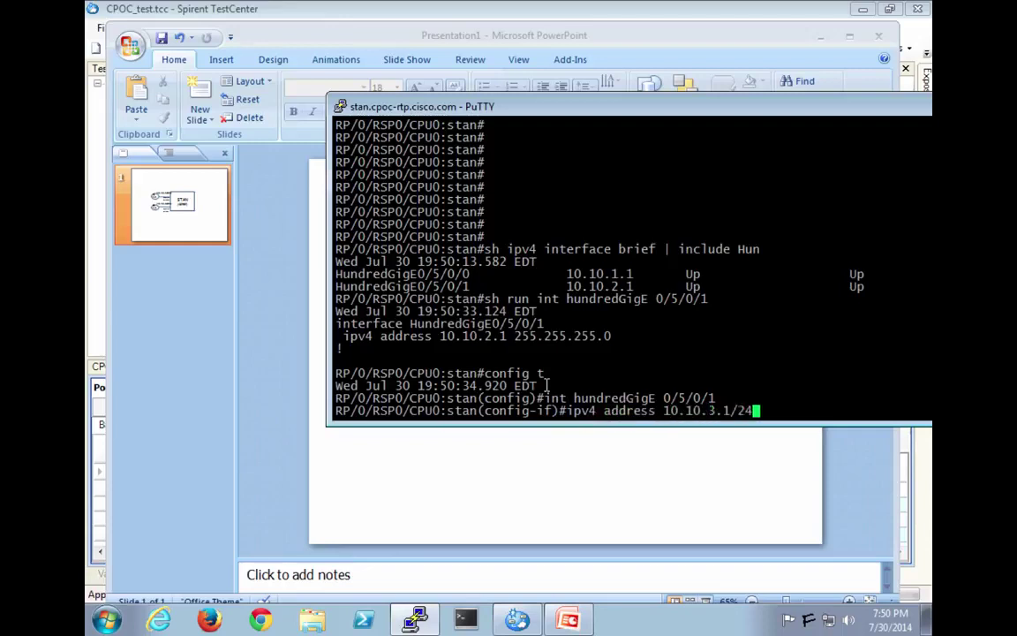
key("Return")
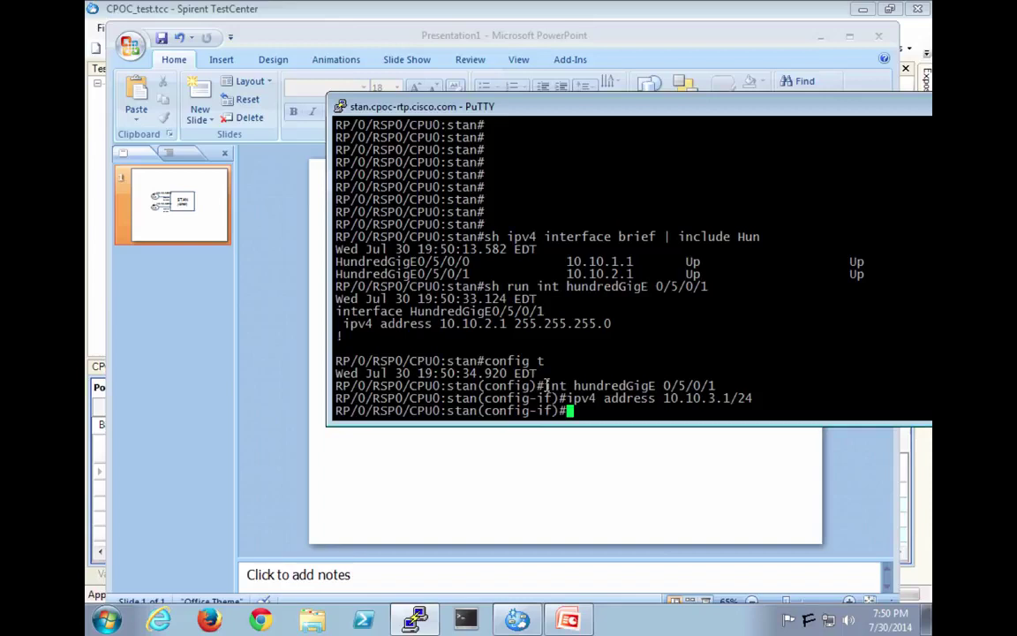
Commit the interface address change and exit configuration mode with "end".
type("commit")
key("Return")
type("end")
key("Return")
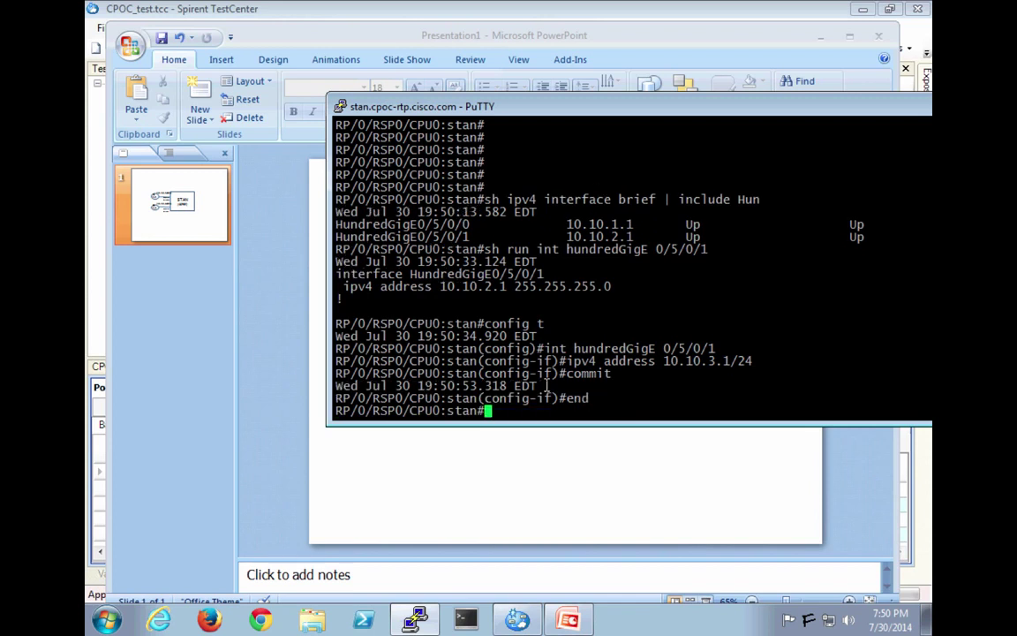
Check the new address by showing the running configuration of hundredGigE 0/5/0/1 and rerunning the IPv4 interface summary filtered on "Hun".
type("sh run int hundredGigE 0/5/0/1")
key("Return")
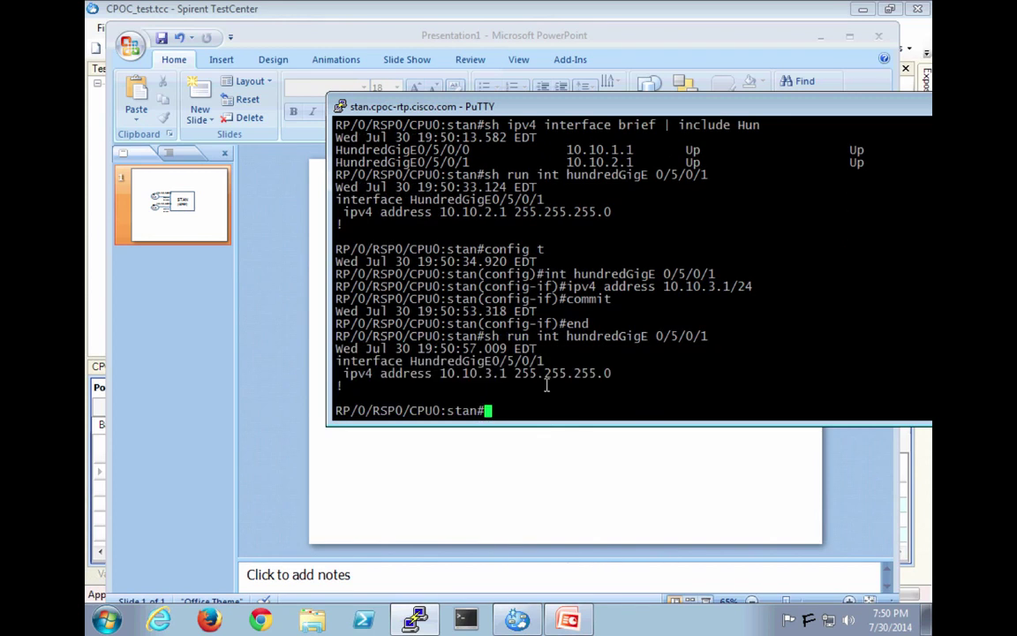
key("Up")
key("Up")
key("Down")
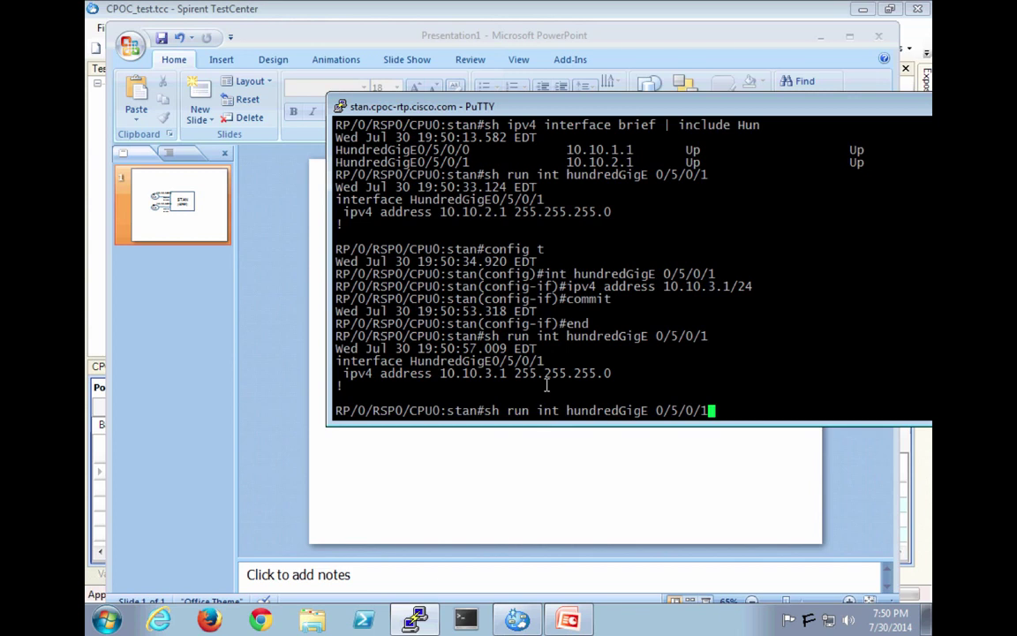
key("Up")
key("Up")
key("Up")
key("Return")
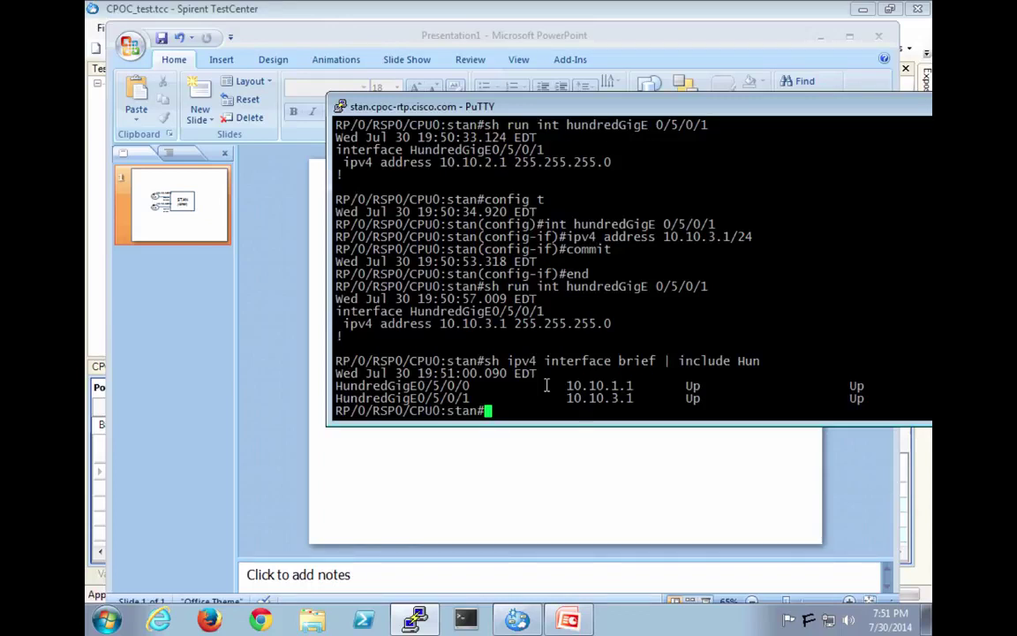
Return to Spirent TestCenter by way of the topology slide, collapse both port branches and select Port //1/1.
left_click(565, 522)
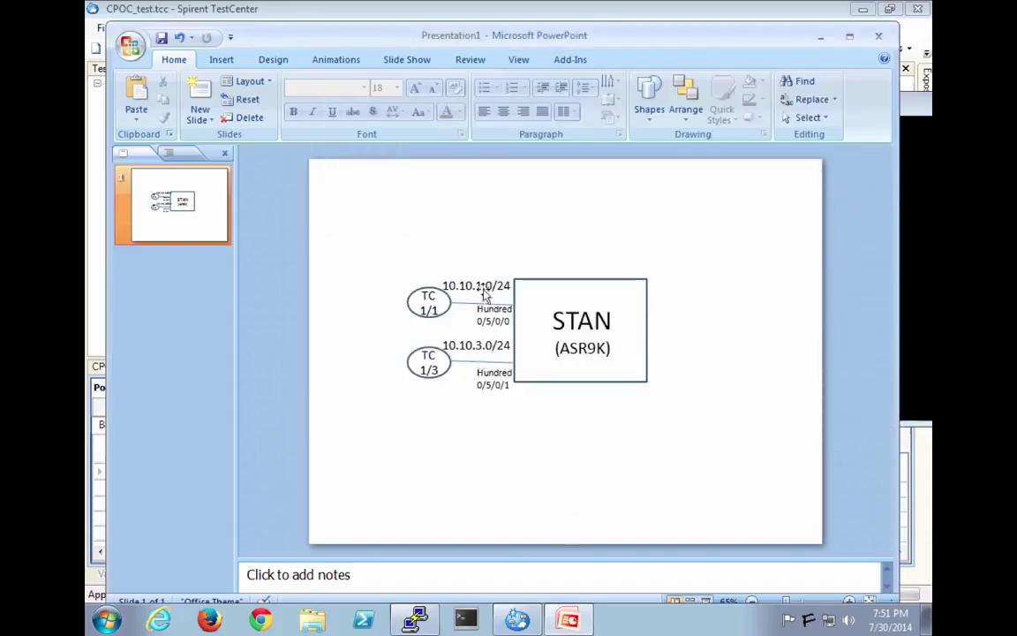
left_click(517, 621)
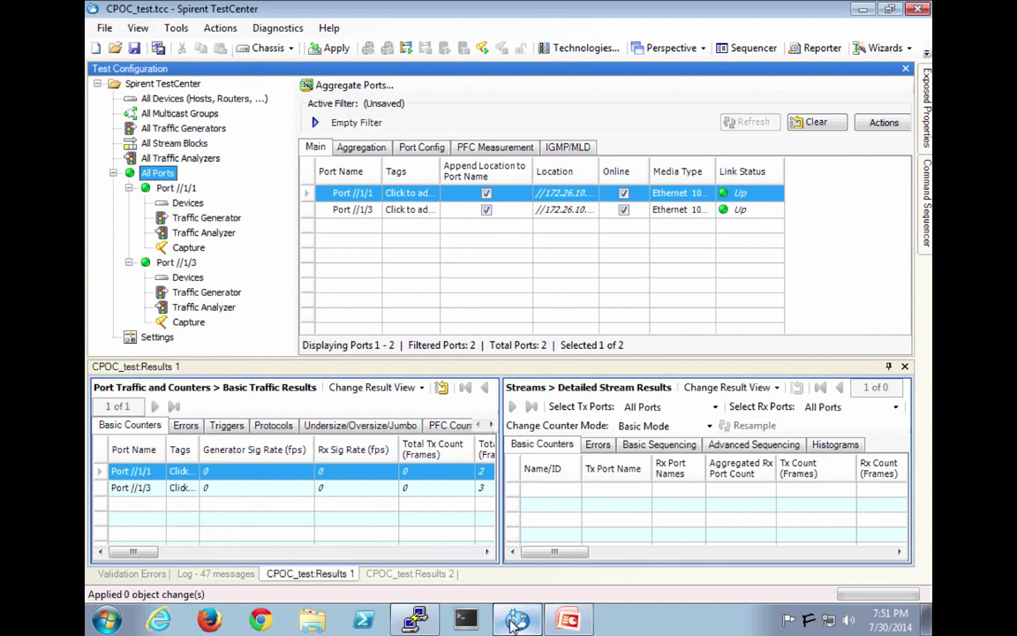
left_click(129, 188)
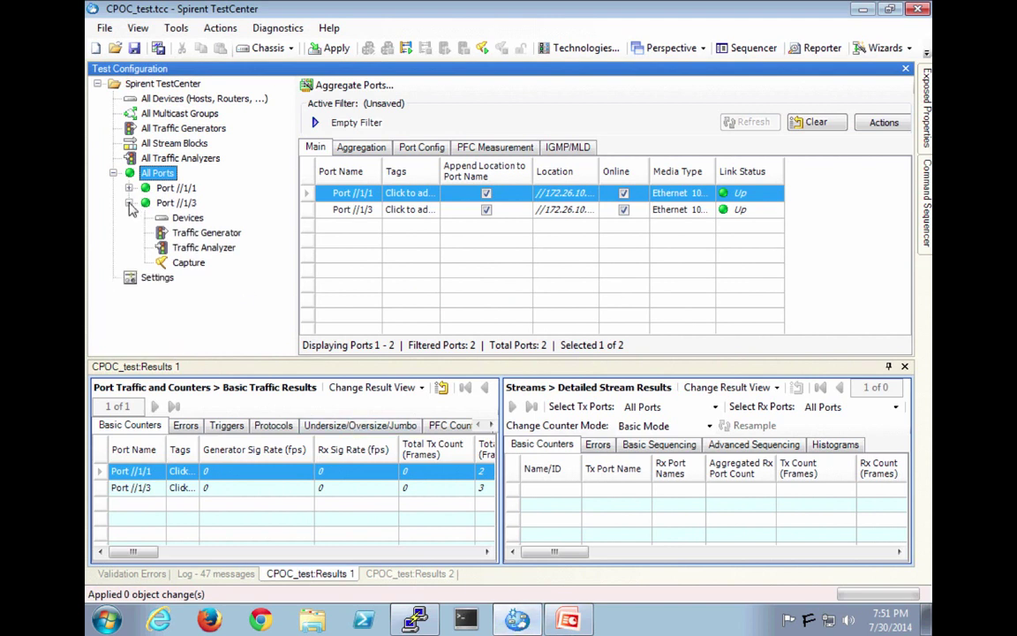
left_click(129, 203)
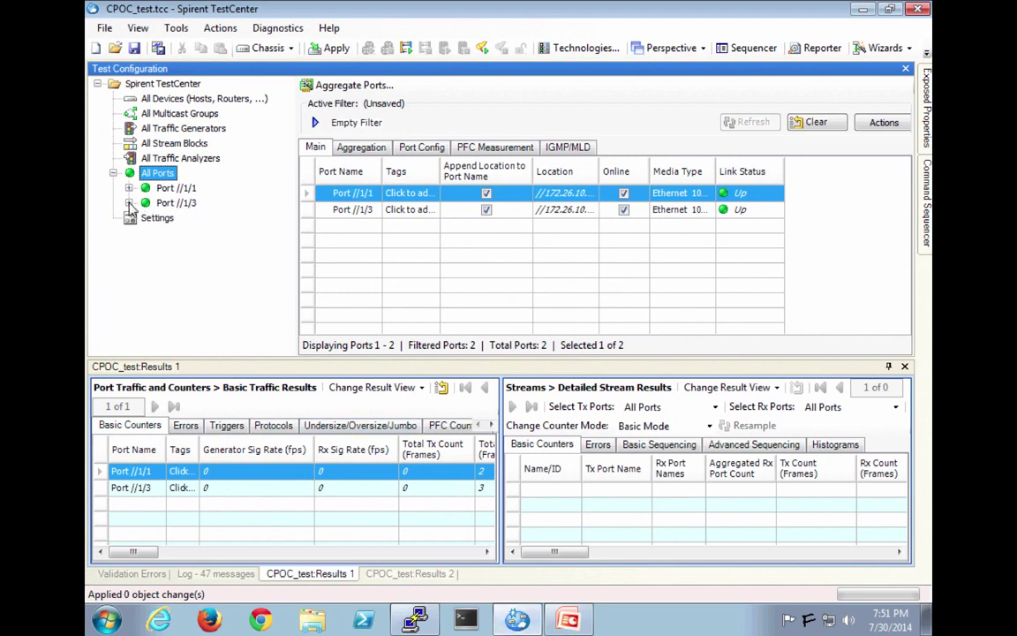
left_click(181, 189)
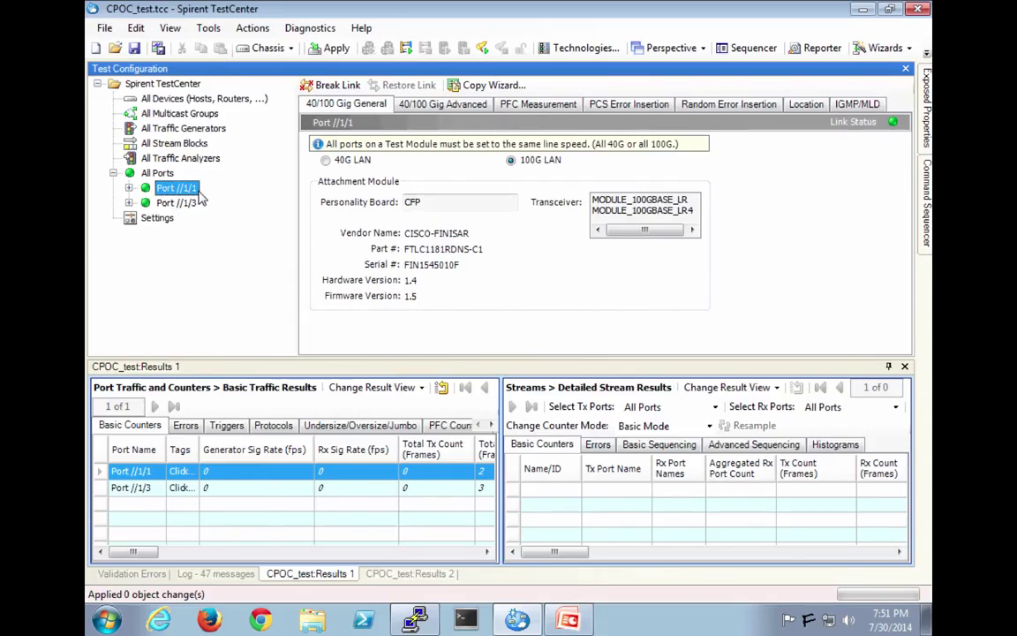
Expand both port branches in the test configuration and show the device list of Port //1/1.
double_click(413, 202)
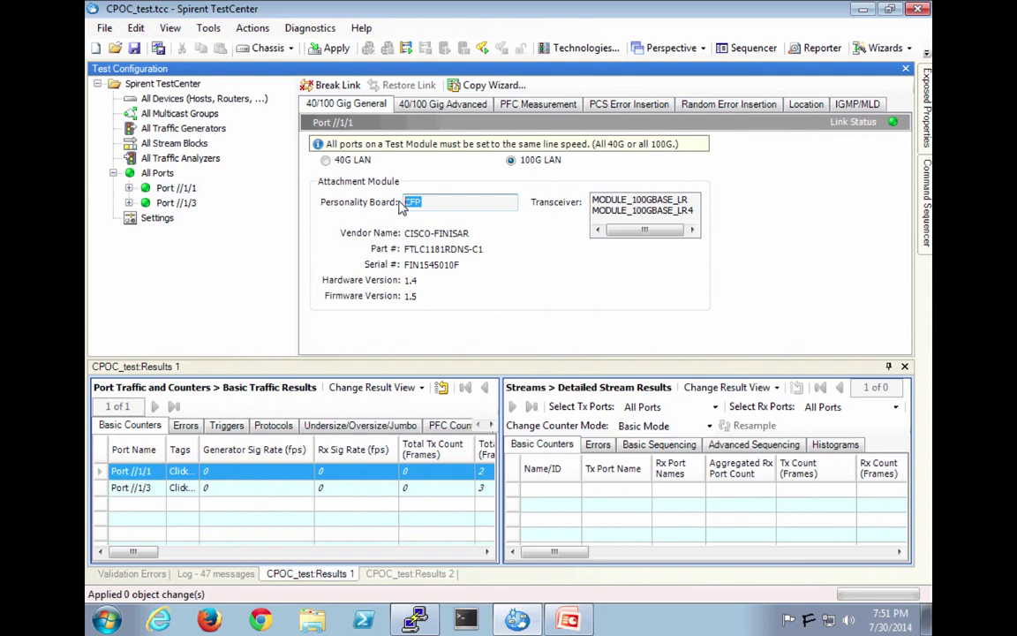
left_click(129, 188)
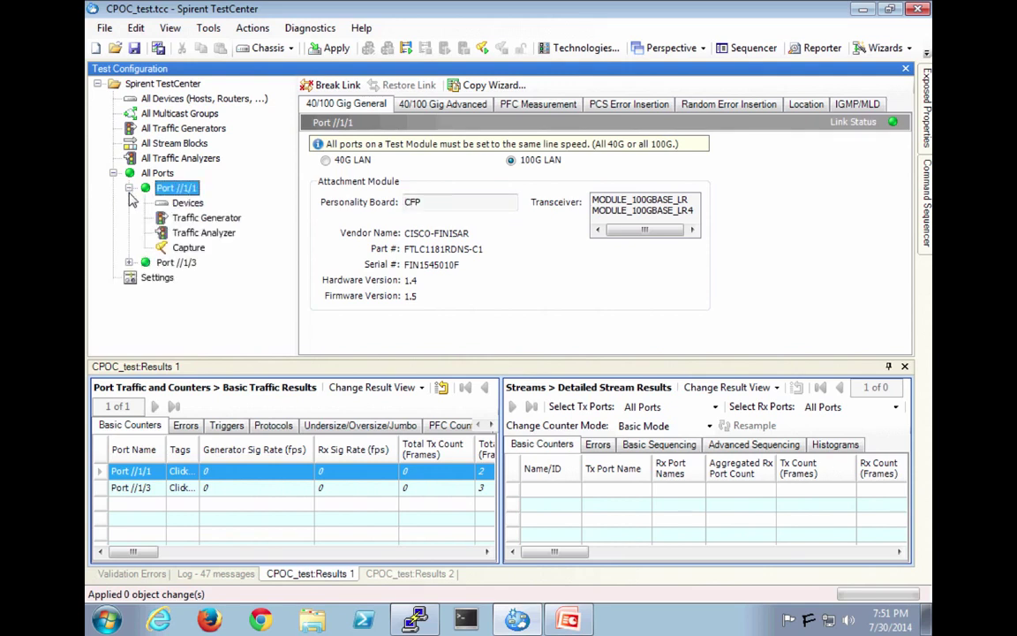
left_click(129, 263)
left_click(188, 203)
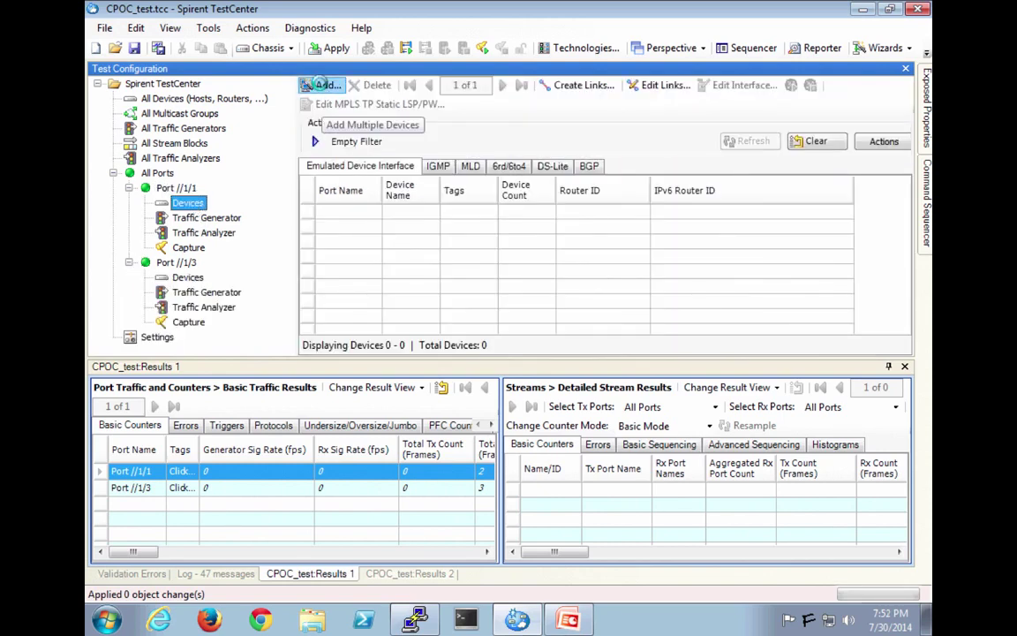
left_click(320, 84)
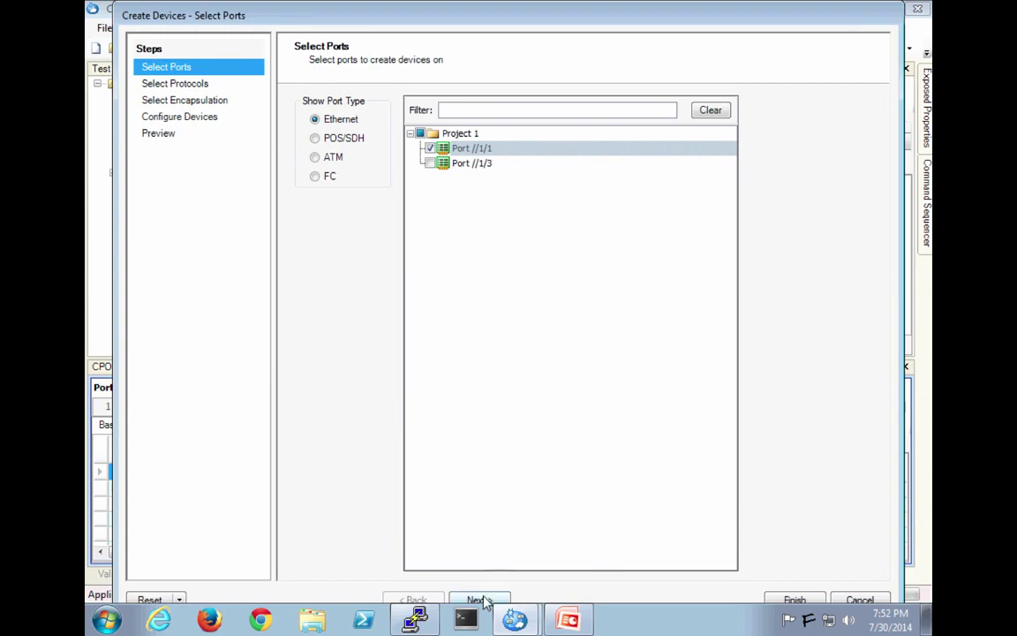
left_click(477, 599)
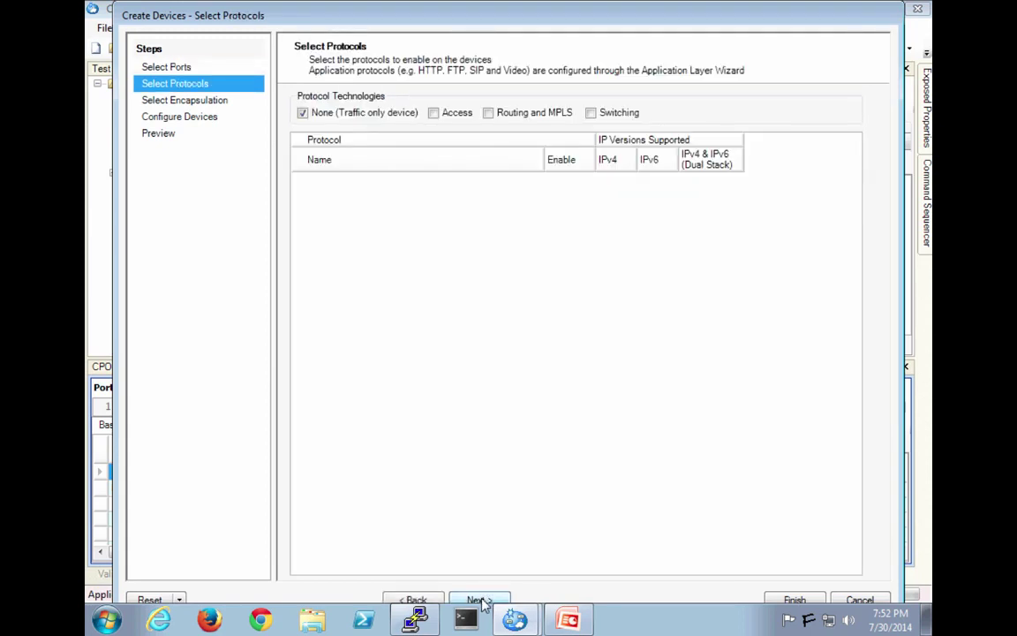
left_click(476, 599)
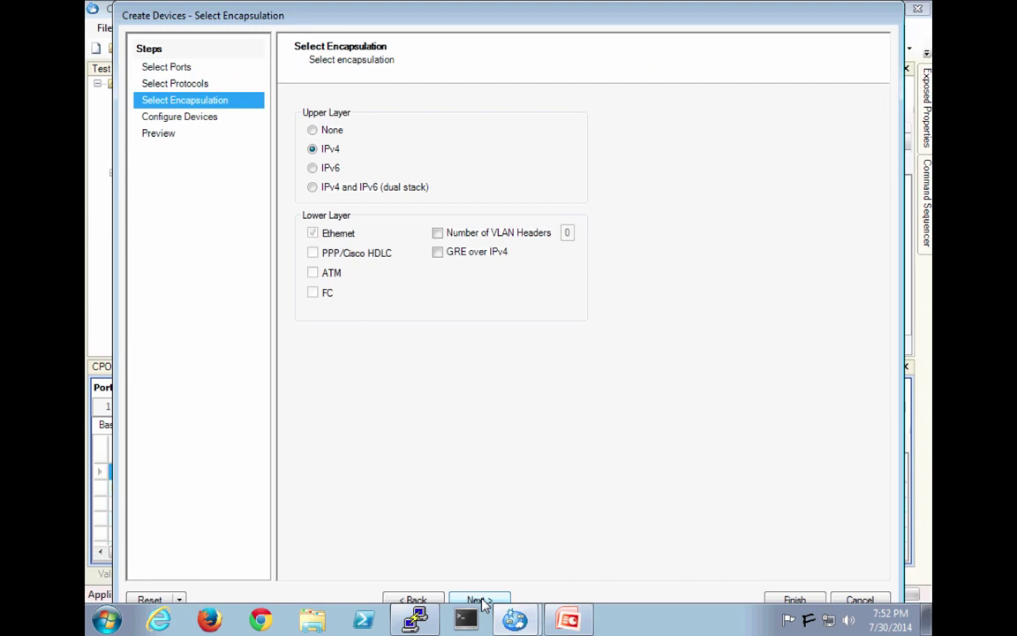
left_click(415, 601)
left_click(417, 600)
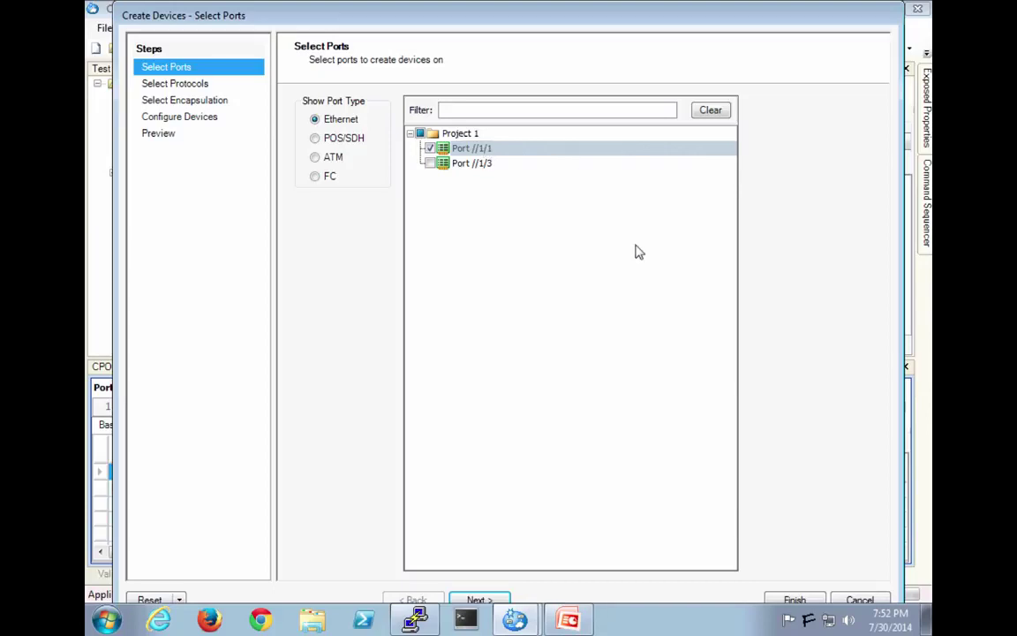
left_click(861, 601)
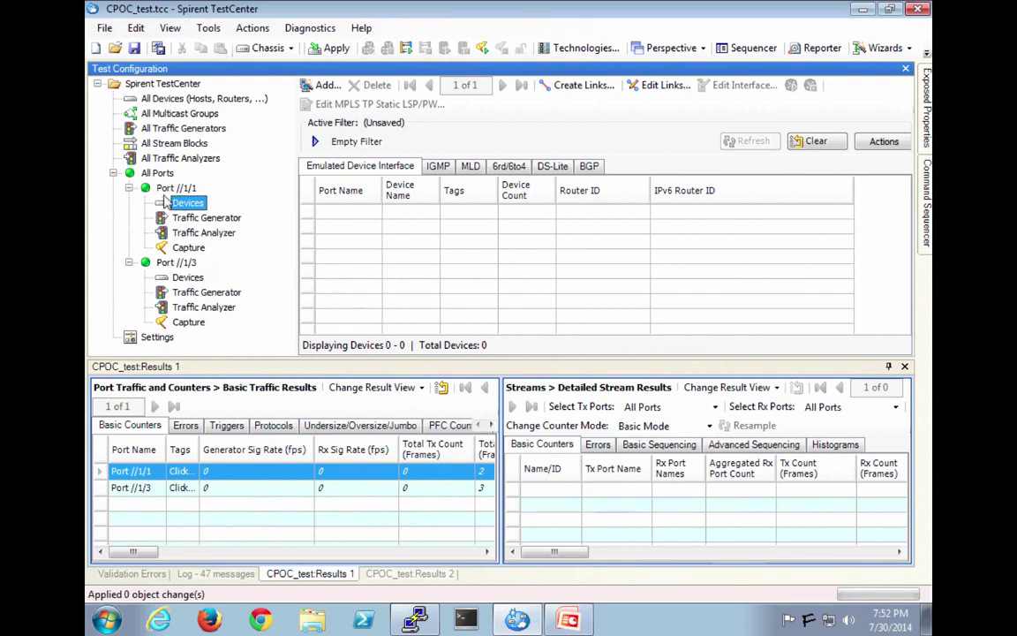
Switch to the PuTTY router session, enter configuration mode, shut down interface hundredGigE 0/5/0/0 and commit.
key("alt+Tab")
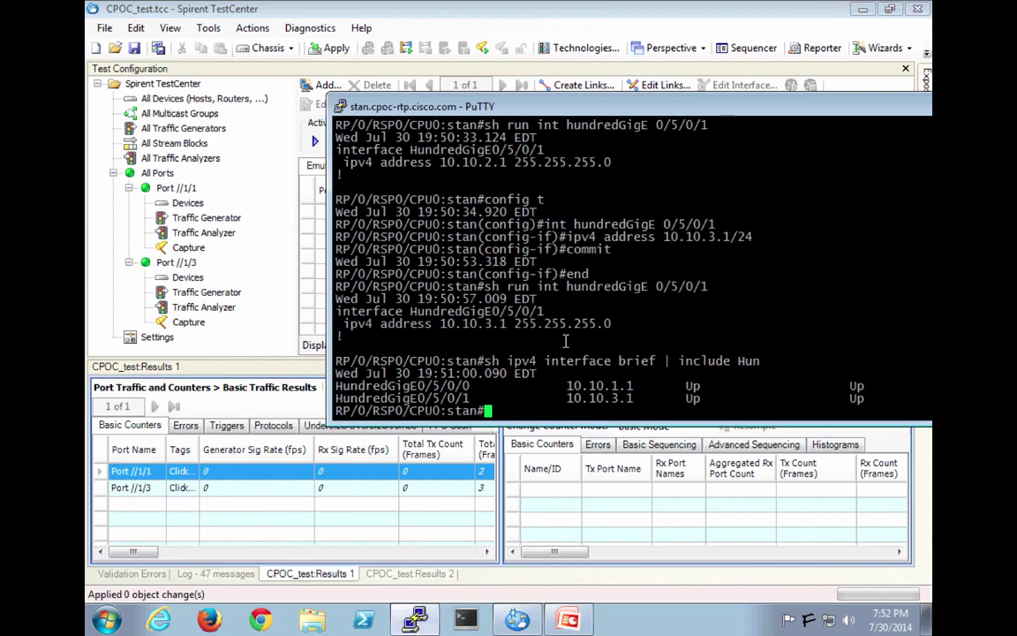
type("config t")
key("Return")
type("int h")
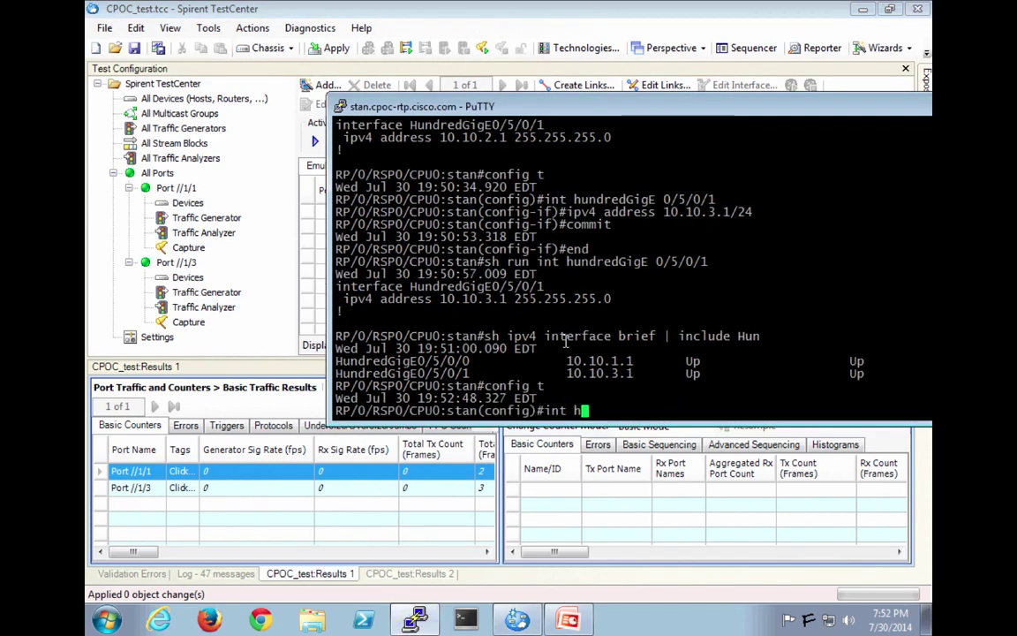
key("Tab")
type("0")
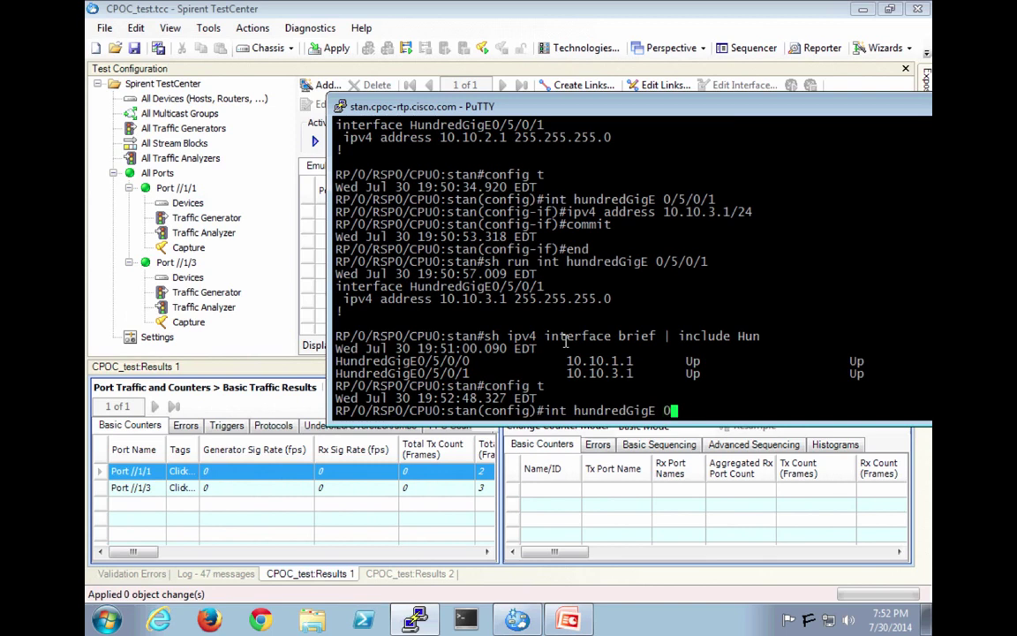
type("/5/0/0")
key("Return")
type("shut")
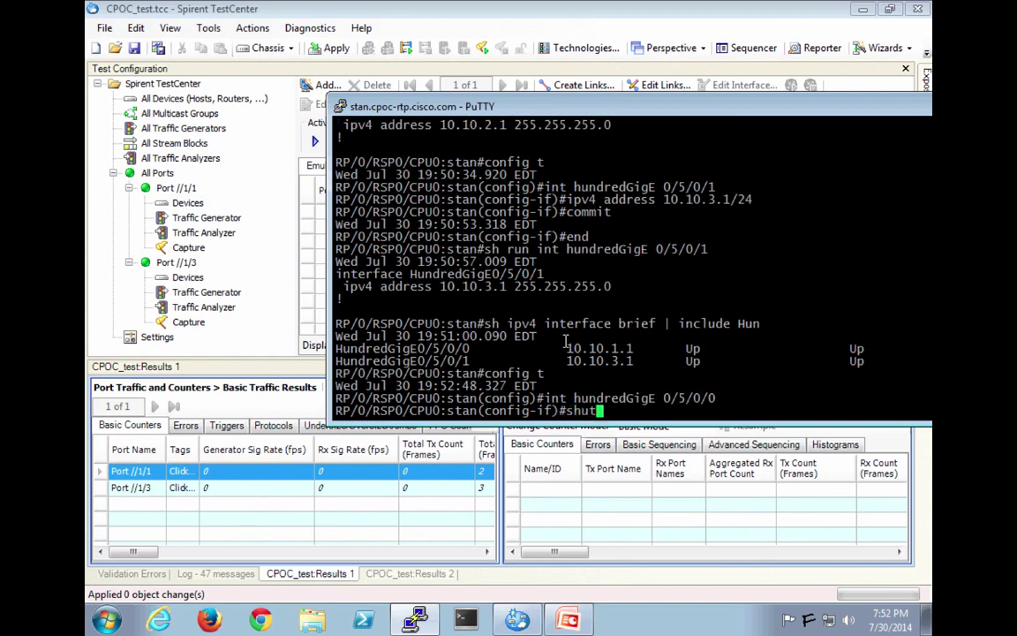
key("Return")
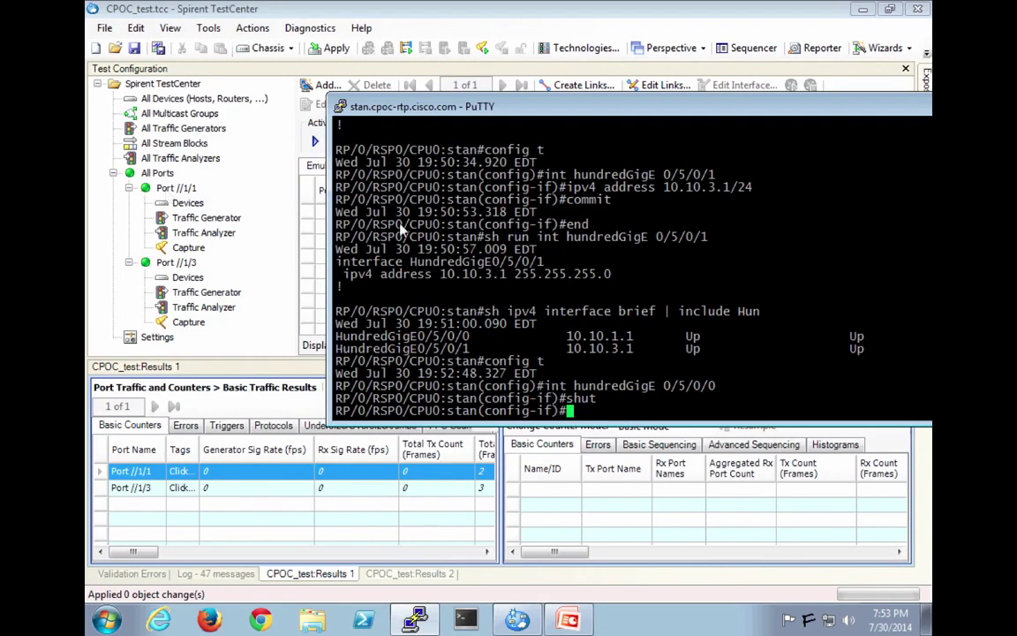
type("commit")
key("Return")
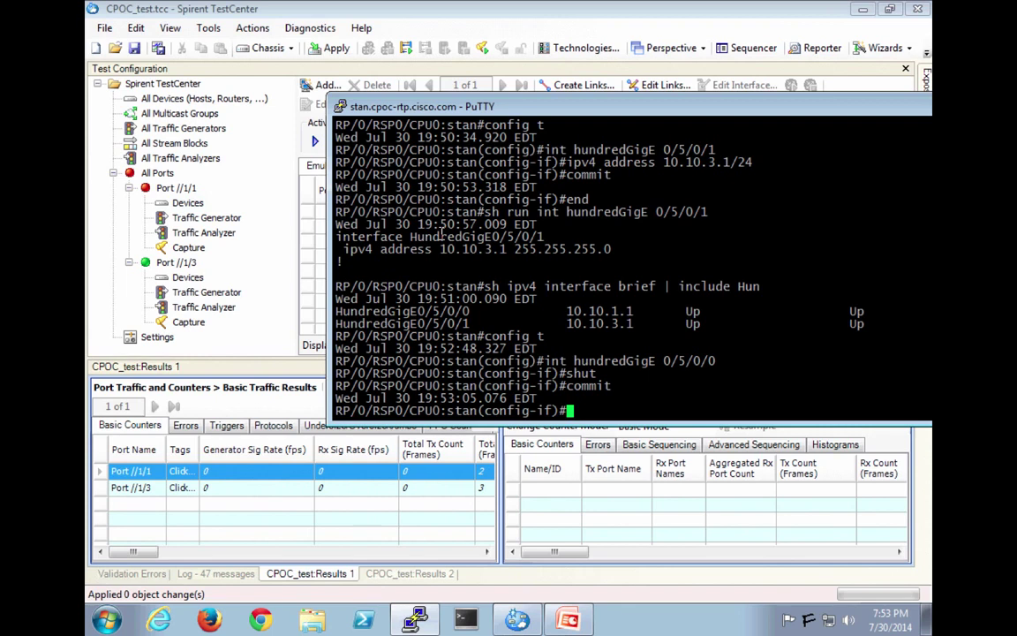
Give hundredGigE 0/5/0/0 the description "to TC 1/1" and re-enable it with "no shut".
type("descrip")
key("Tab")
type("to Spiren")
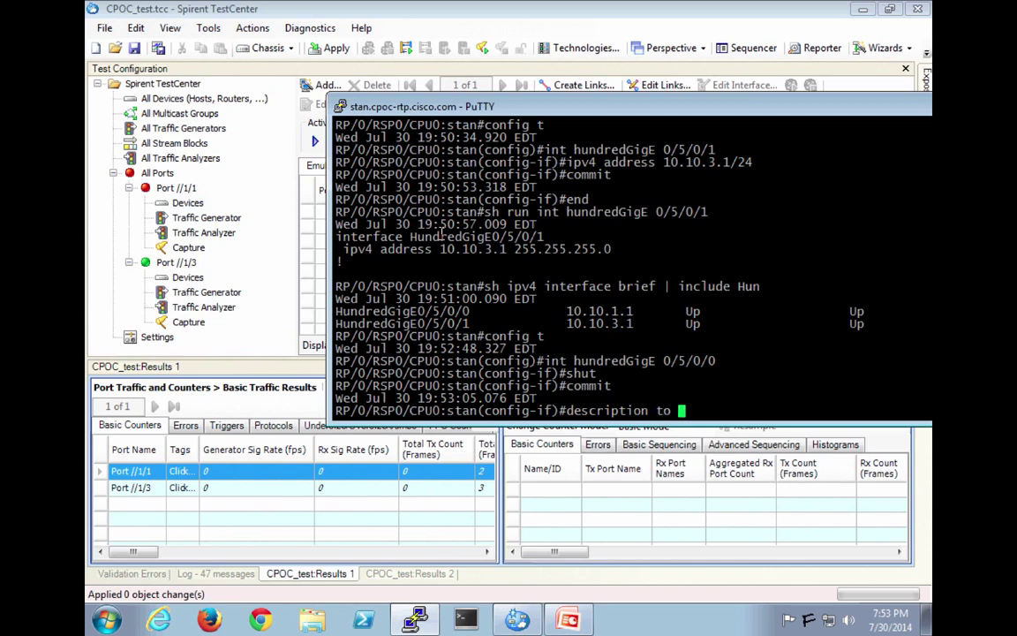
key("BackSpace")
key("BackSpace")
key("BackSpace")
key("BackSpace")
key("BackSpace")
key("BackSpace")
type("TC 1/1")
key("Return")
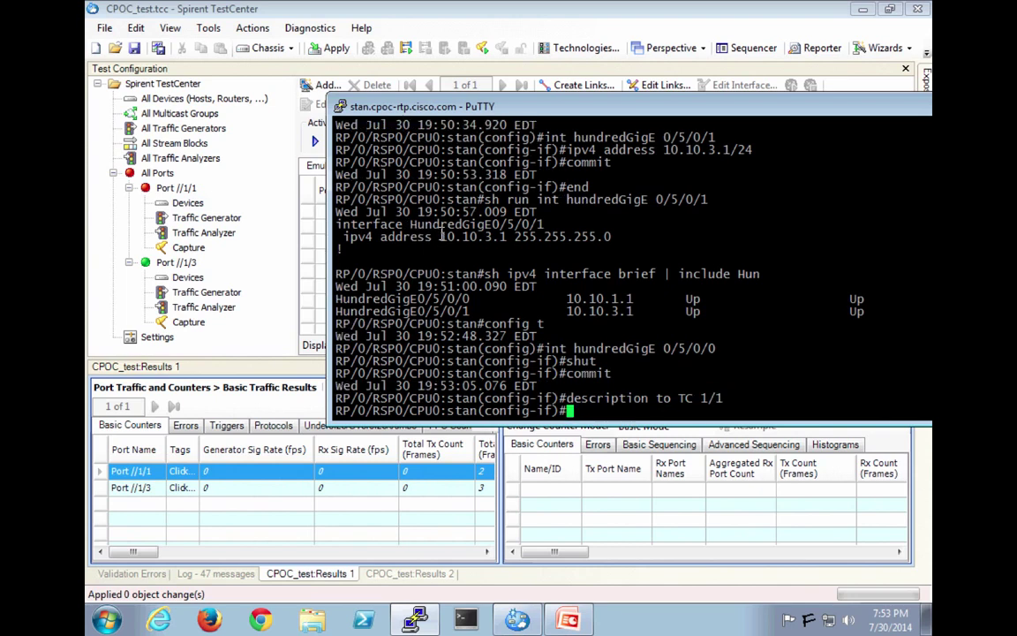
type("no shut")
key("Return")
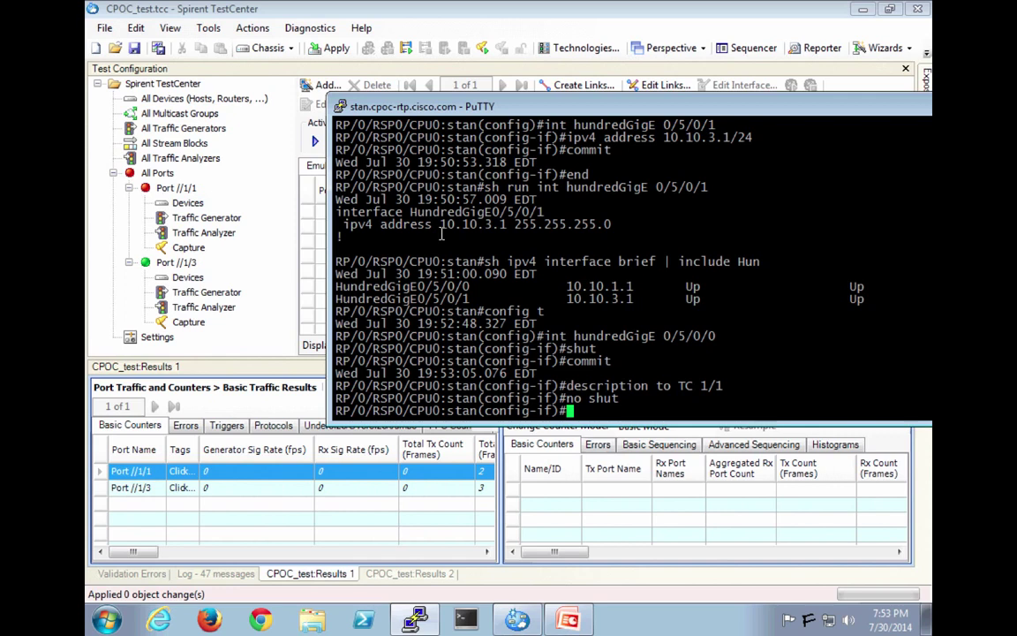
Enter interface hundredGigE 0/5/0/1, shut it down and commit together with the pending changes.
key("Up")
key("Up")
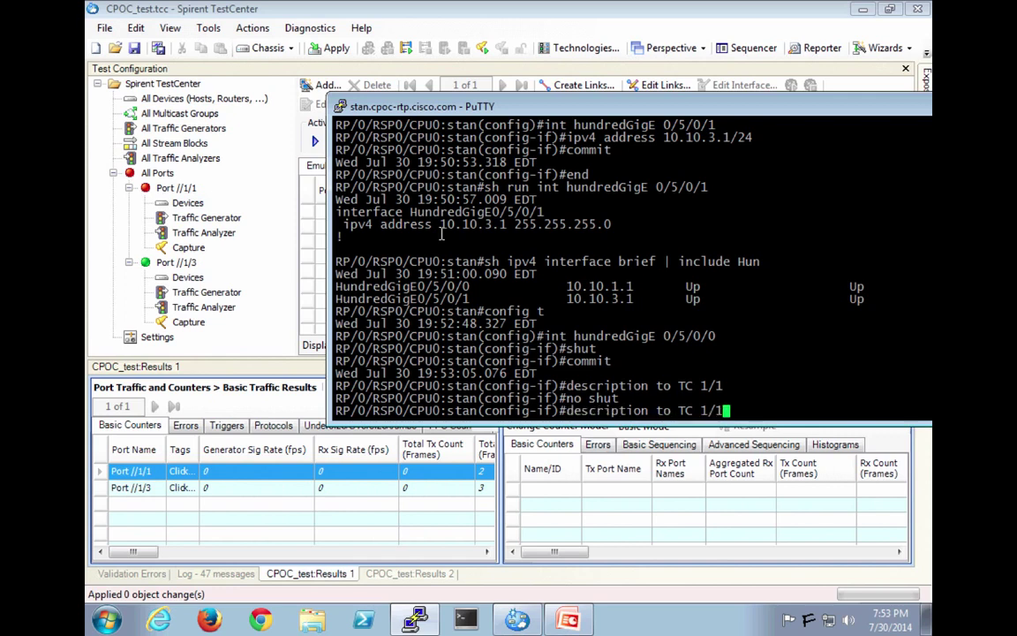
key("Up")
key("Up")
key("Up")
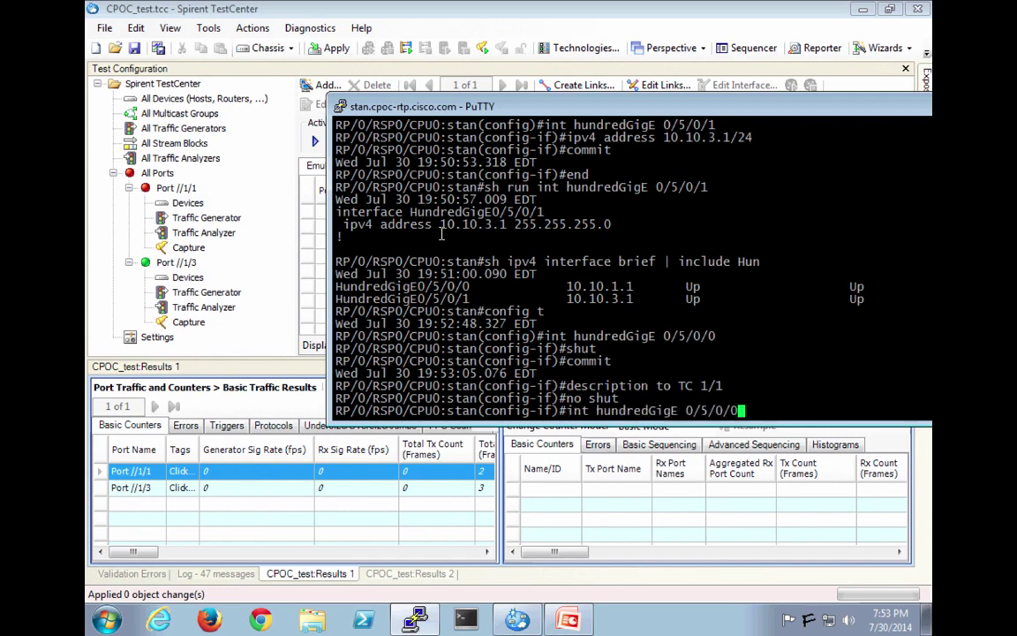
key("BackSpace")
type("1")
key("Return")
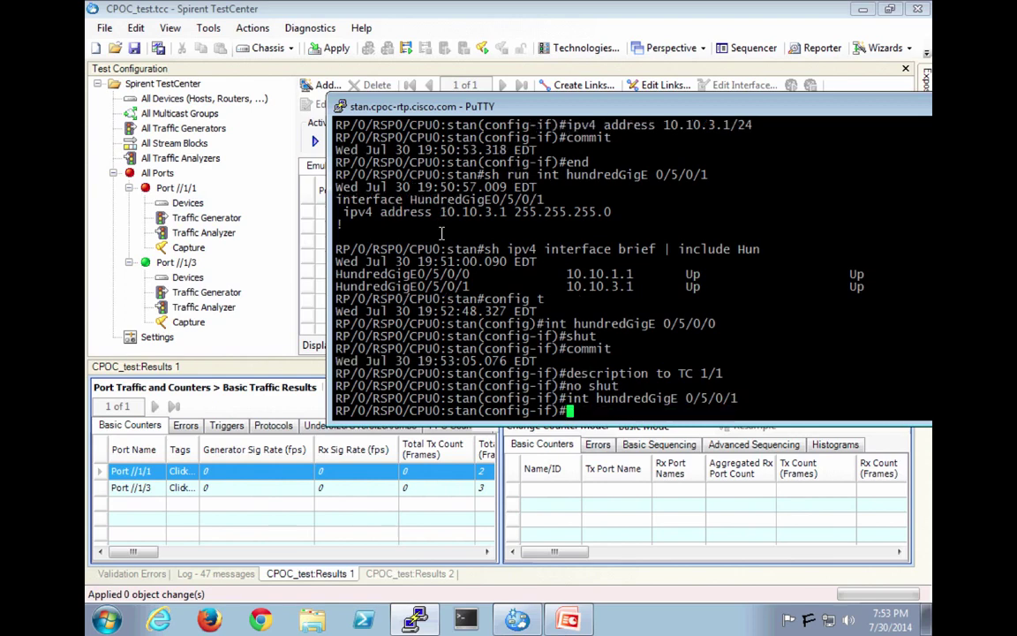
type("shut")
key("Return")
type("commit")
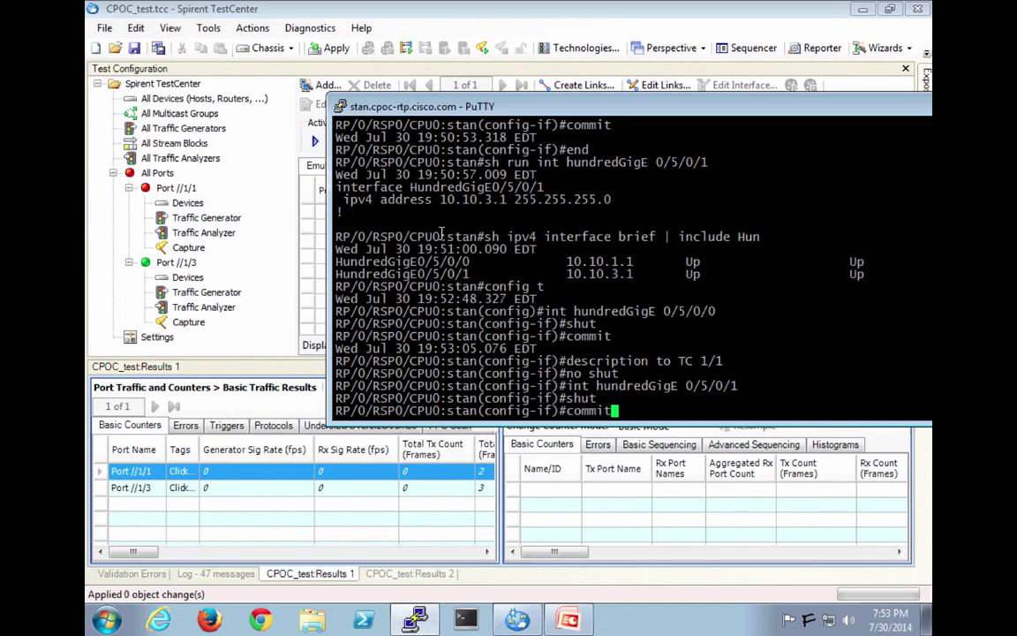
key("Return")
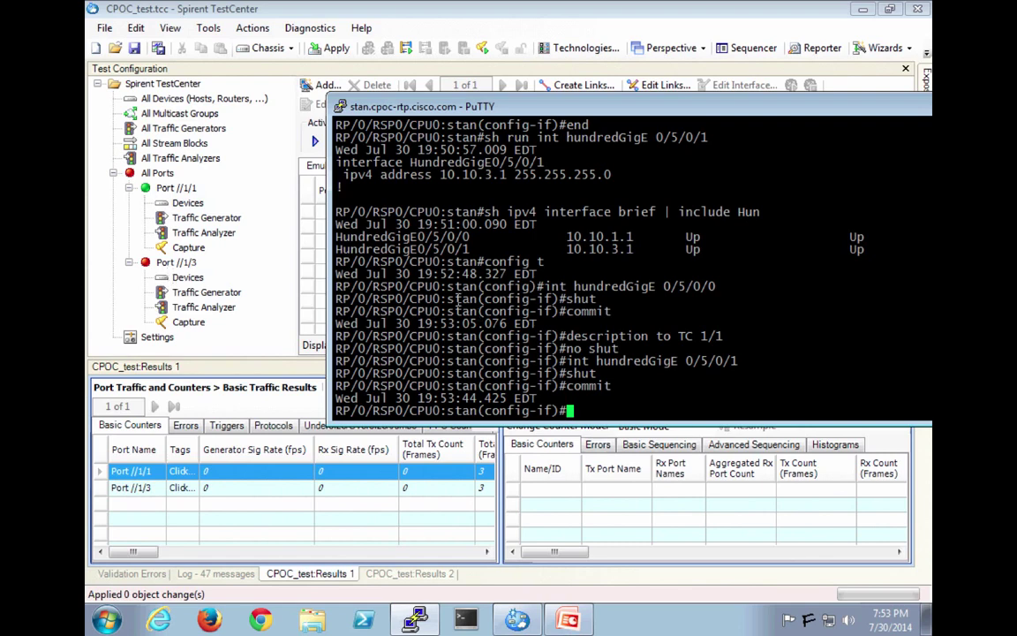
left_click(210, 204)
left_click(166, 189)
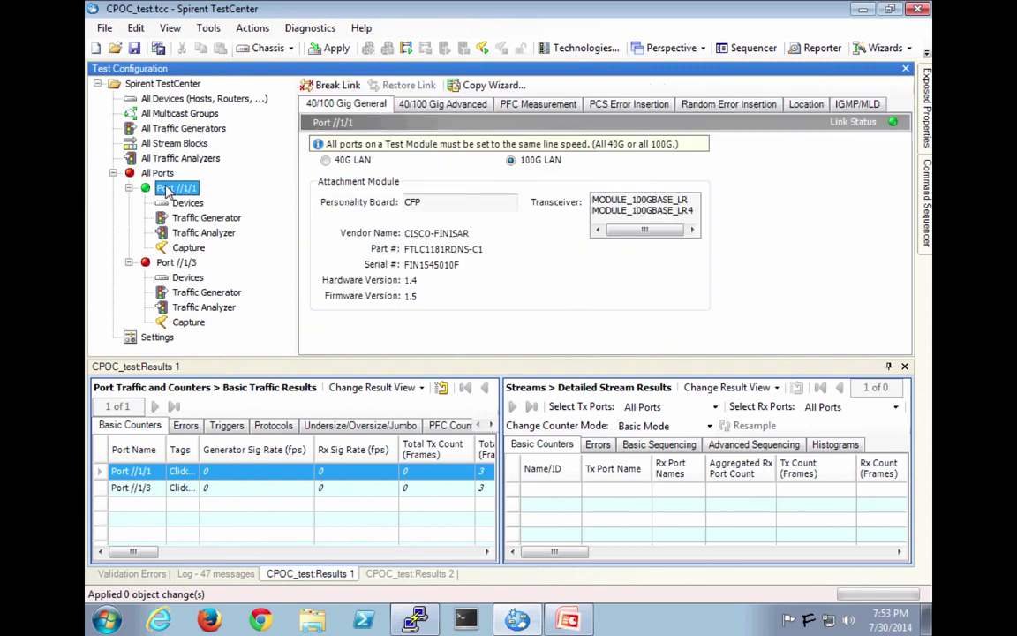
left_click(807, 104)
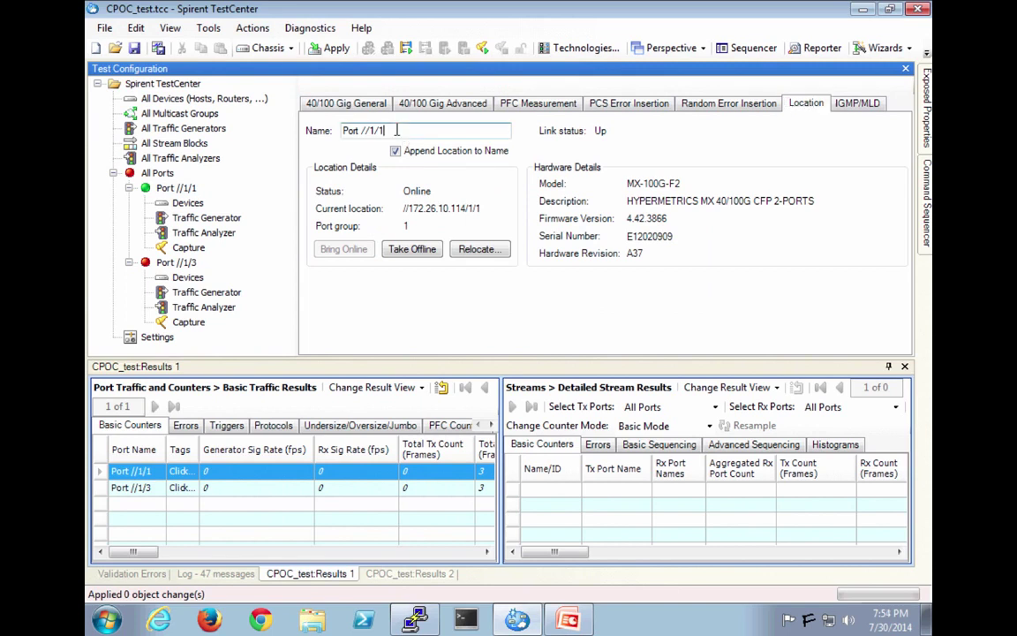
left_click_drag(393, 130, 300, 128)
type("Stan Hu 0/5/0/0")
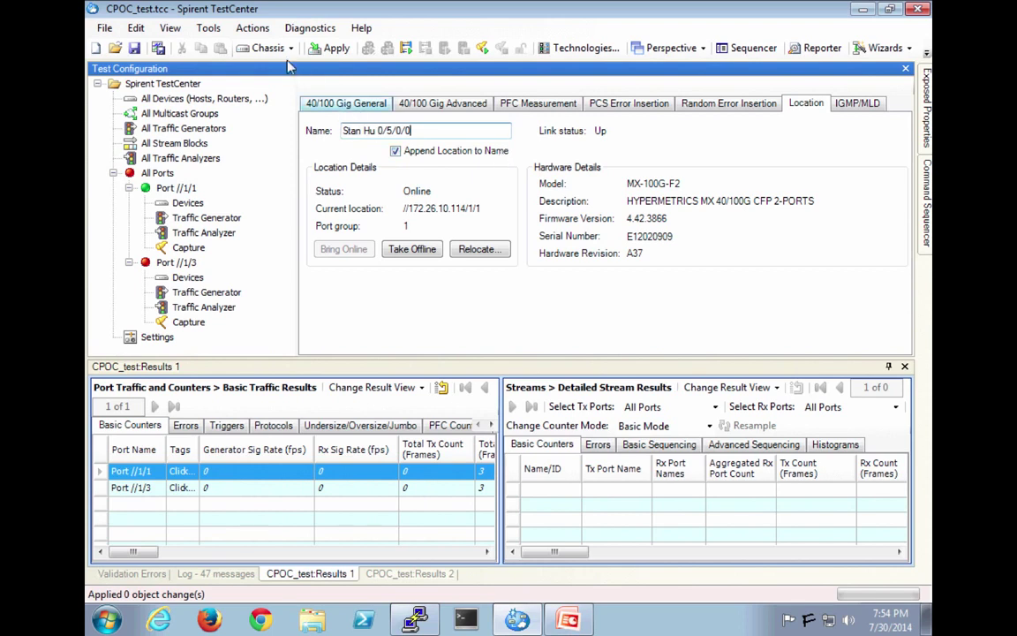
left_click(186, 204)
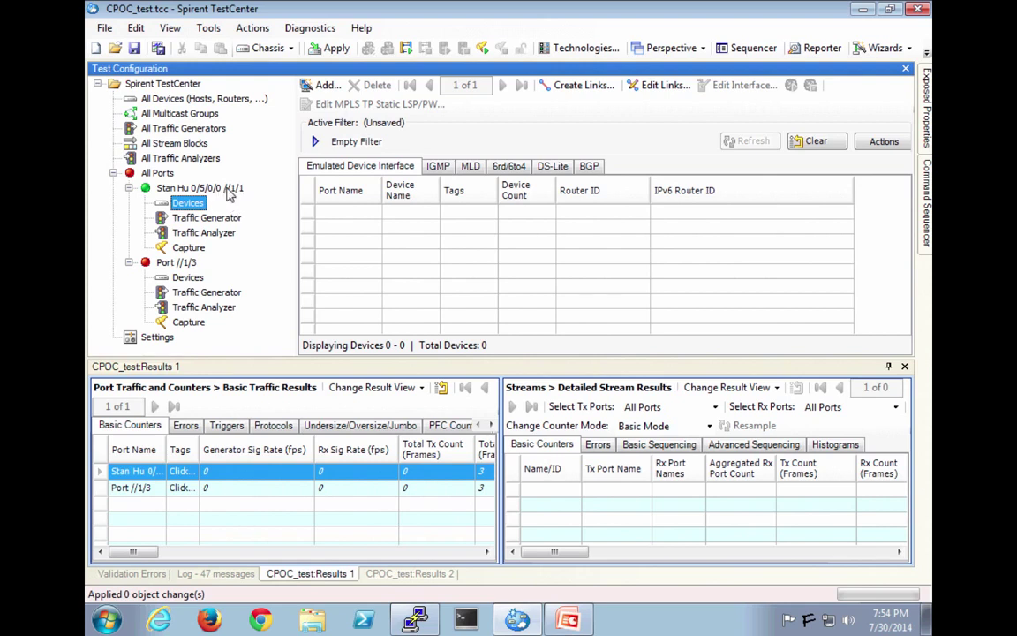
left_click(185, 264)
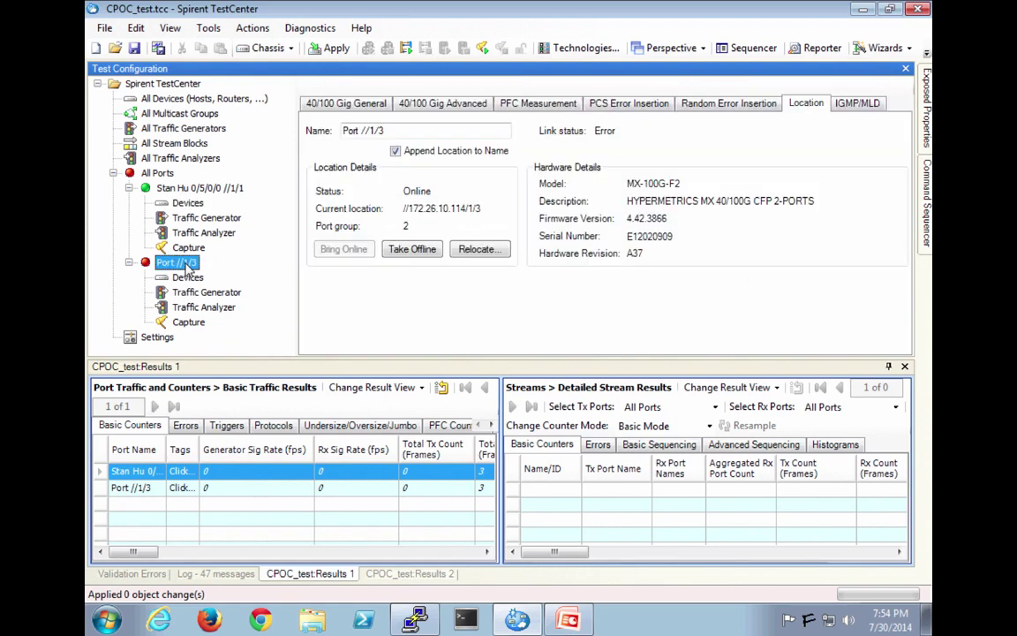
key("Tab")
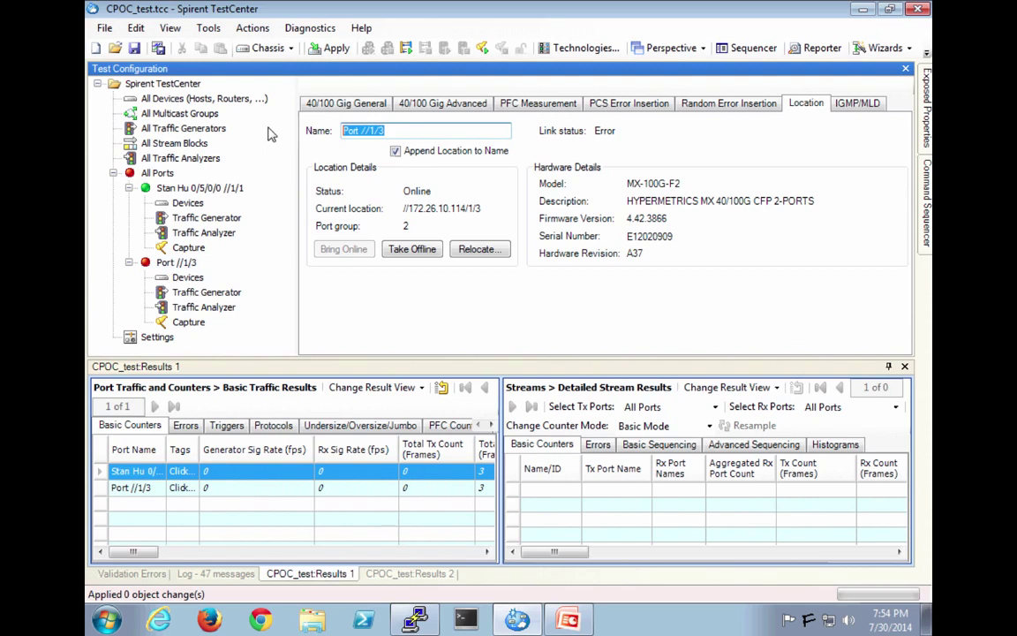
type("Stan Hu")
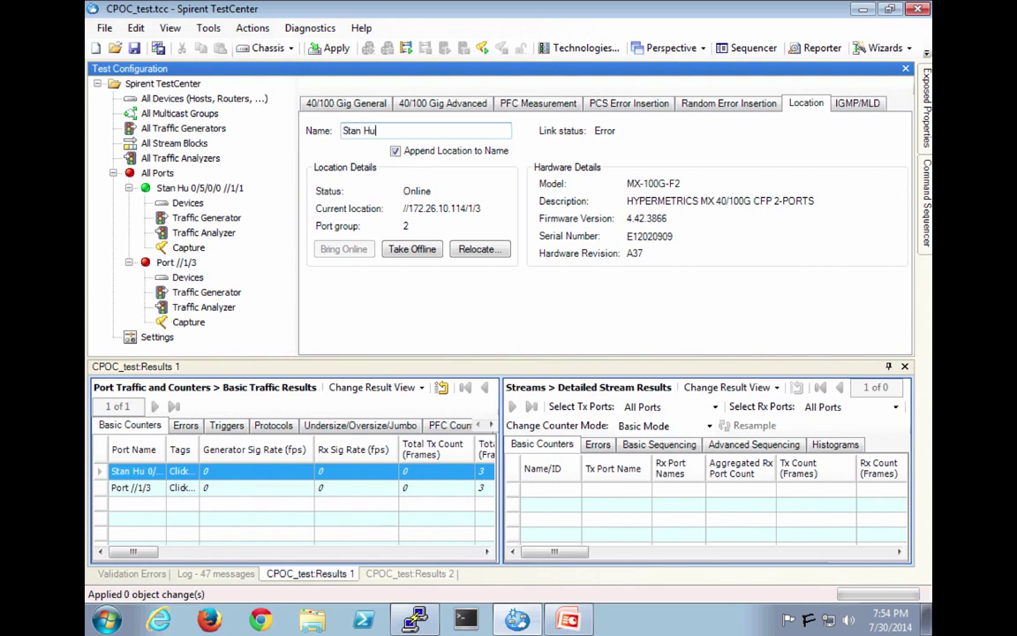
type(" 0/5/0/1")
left_click(185, 263)
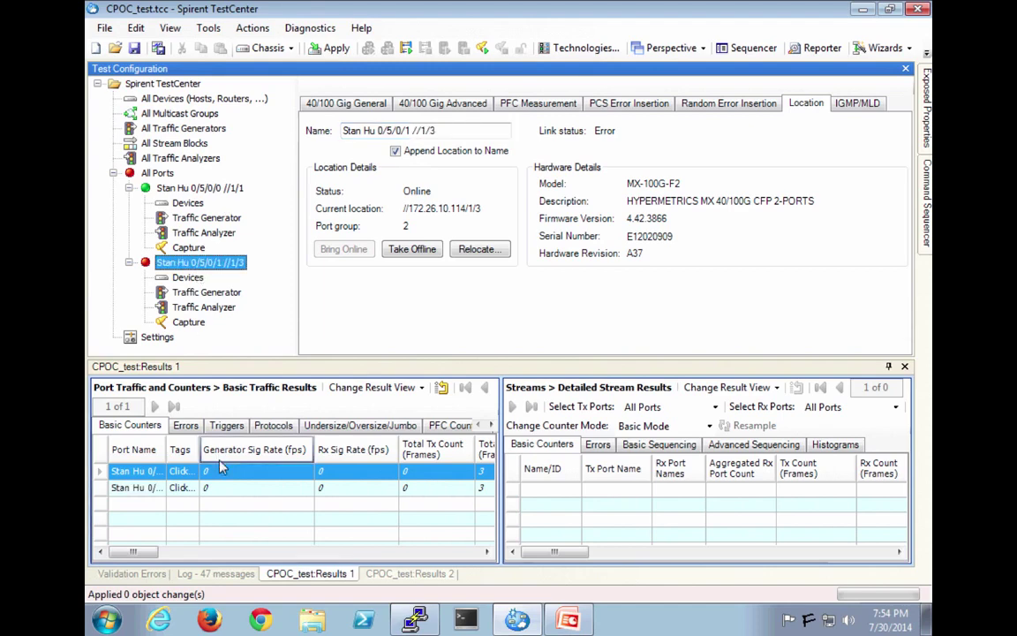
left_click(187, 278)
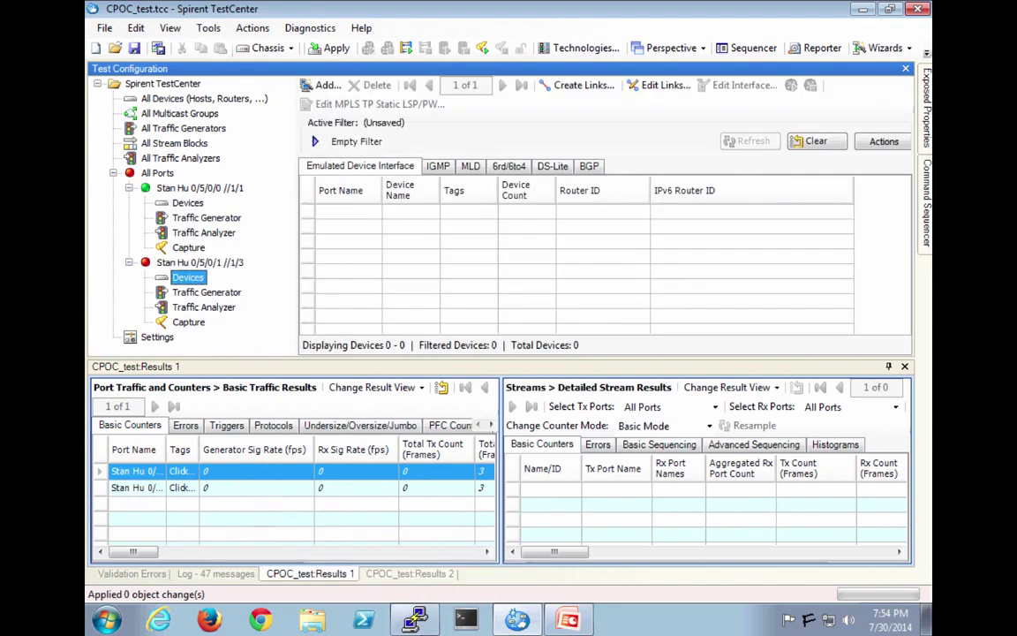
Switch back to PuTTY, re-enable hundredGigE 0/5/0/1 with "no shut", commit and leave configuration mode with "end".
left_click(416, 618)
type("shut")
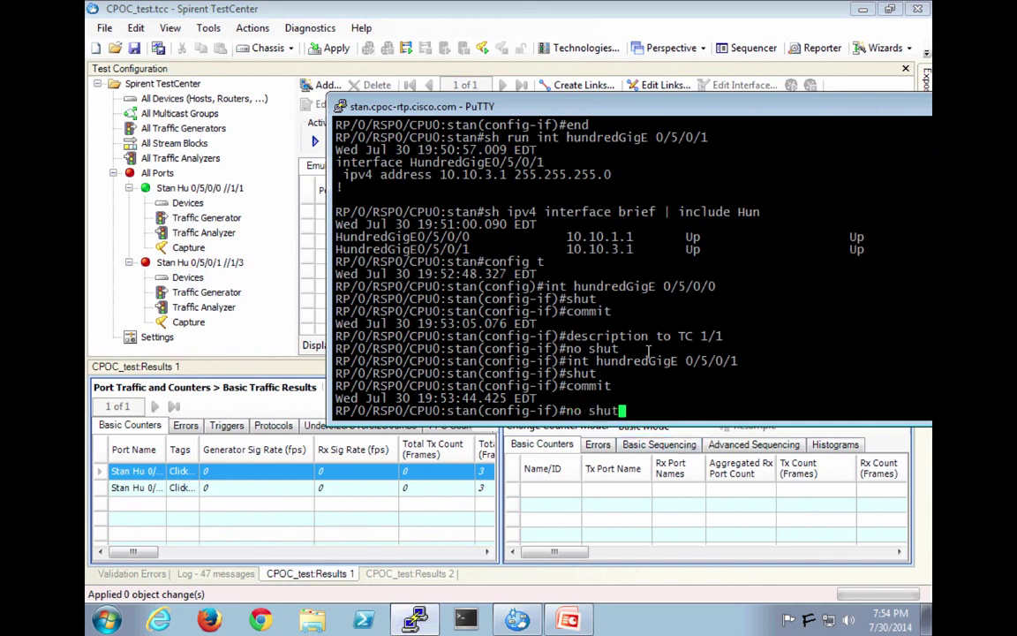
key("Return")
type("commit")
key("Return")
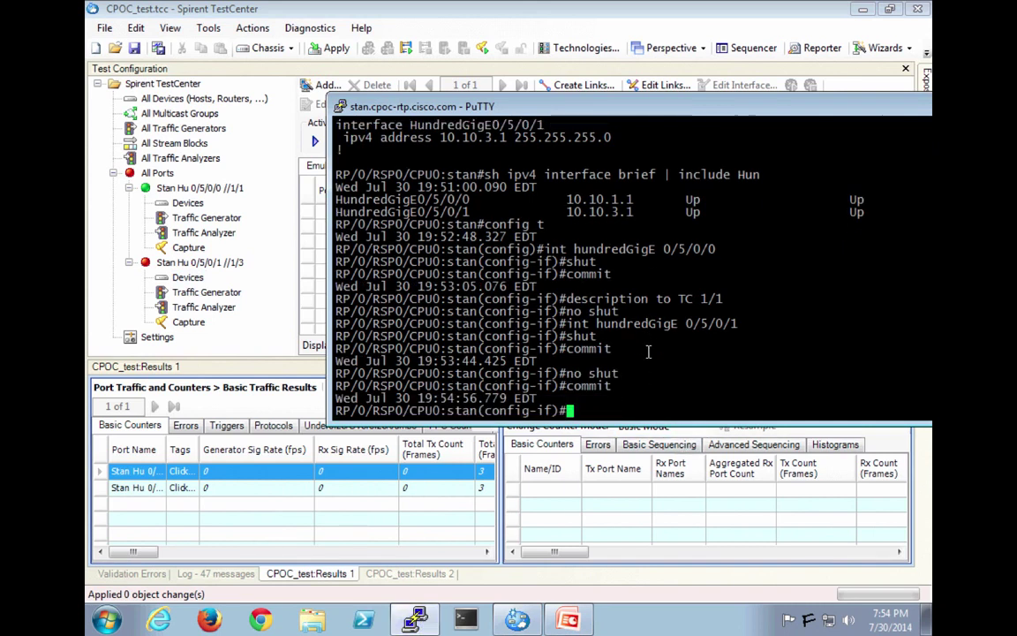
type("end")
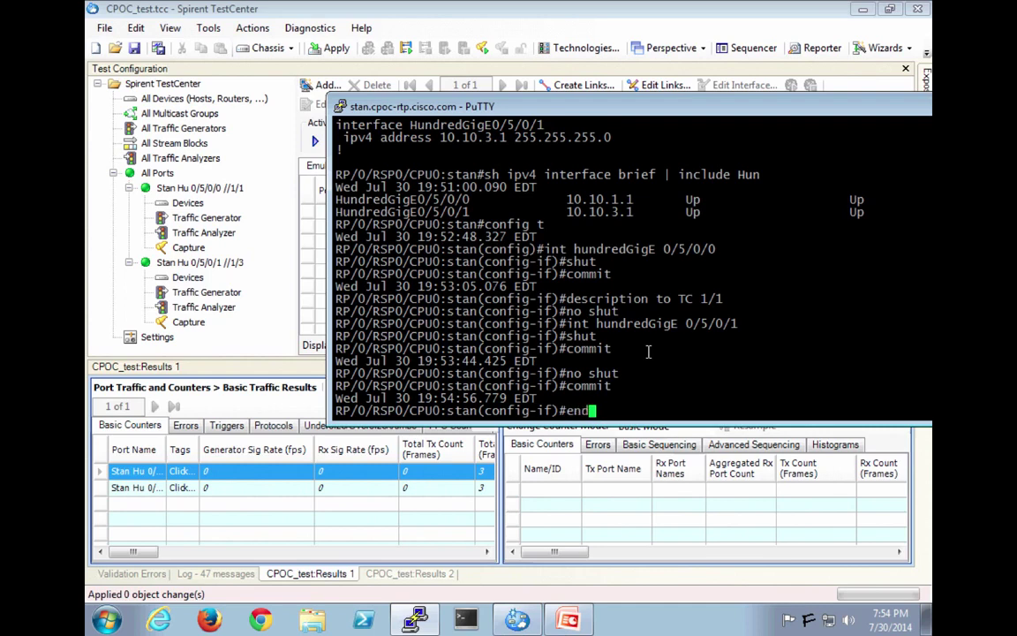
key("Return")
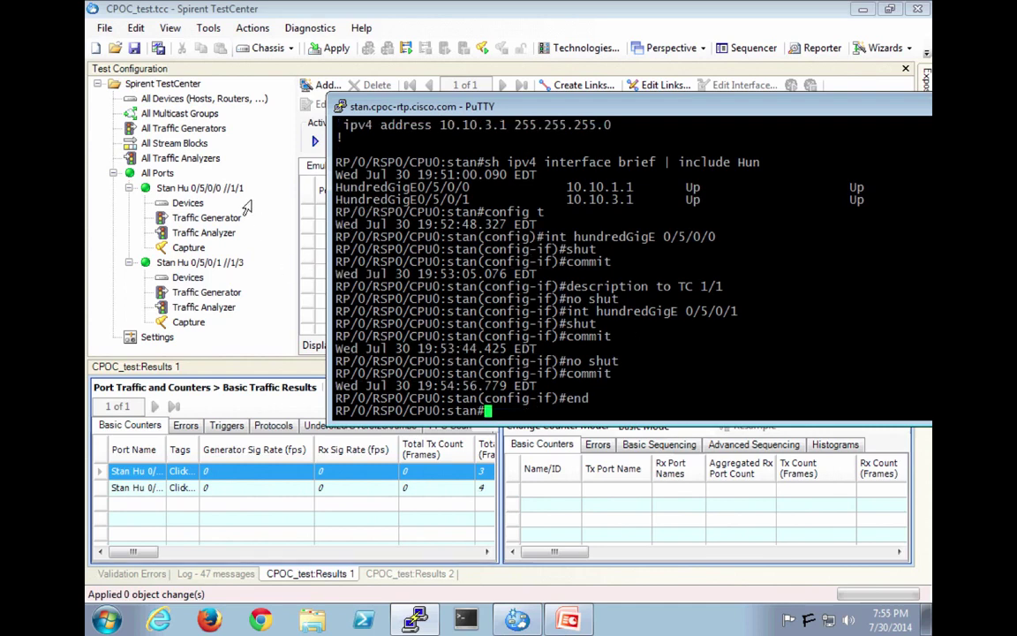
left_click(262, 201)
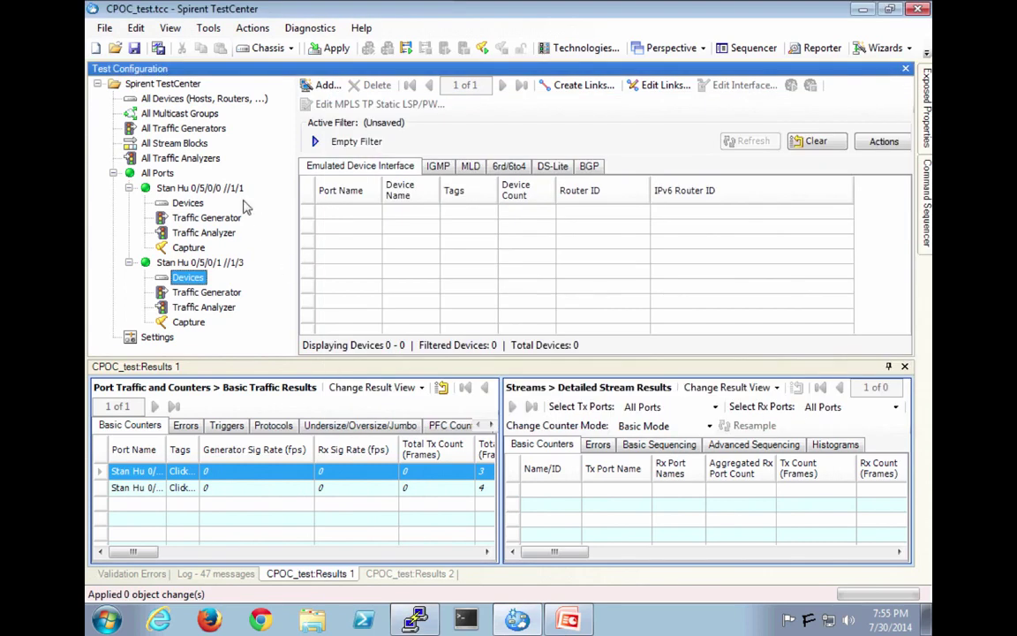
left_click(184, 202)
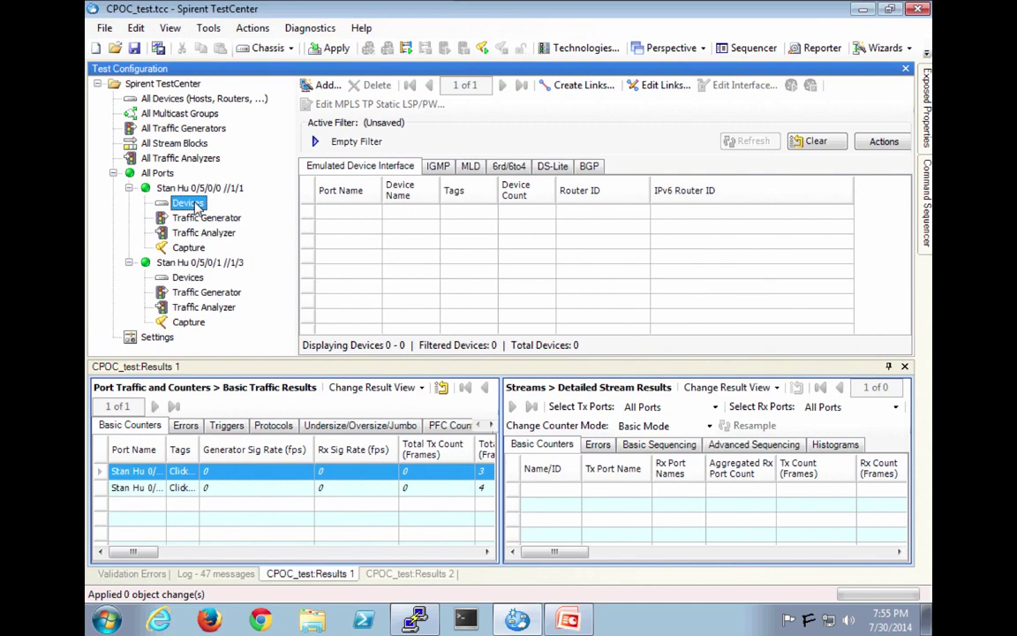
left_click(321, 86)
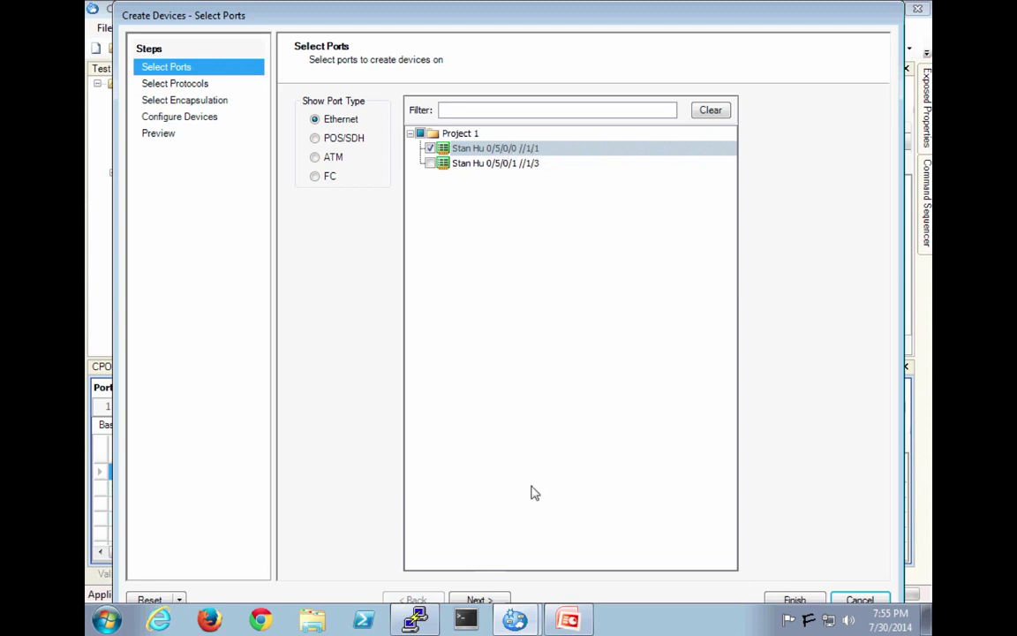
left_click(477, 600)
left_click(478, 600)
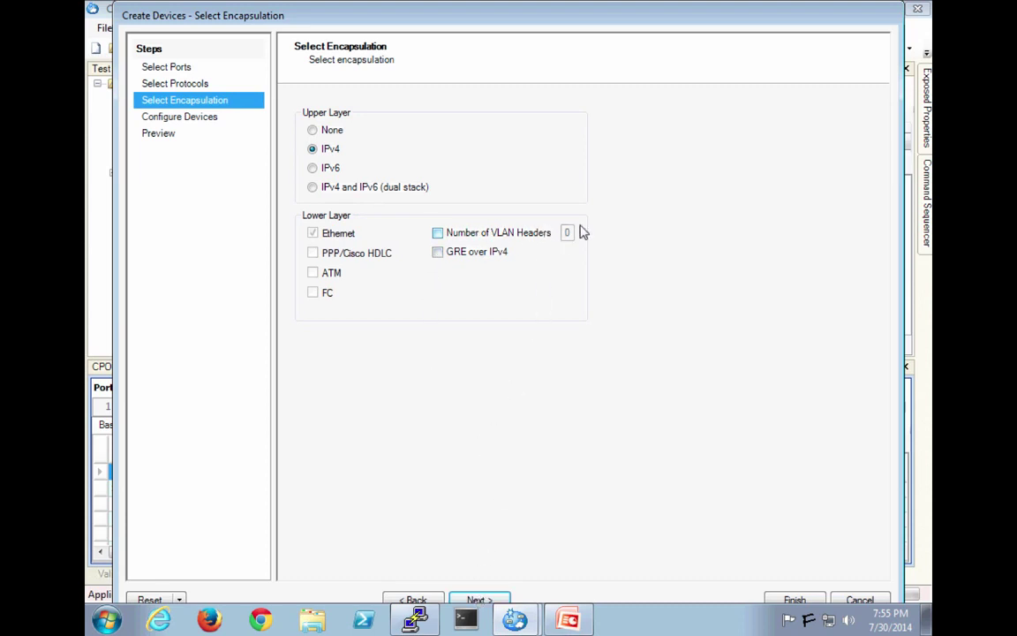
left_click(478, 599)
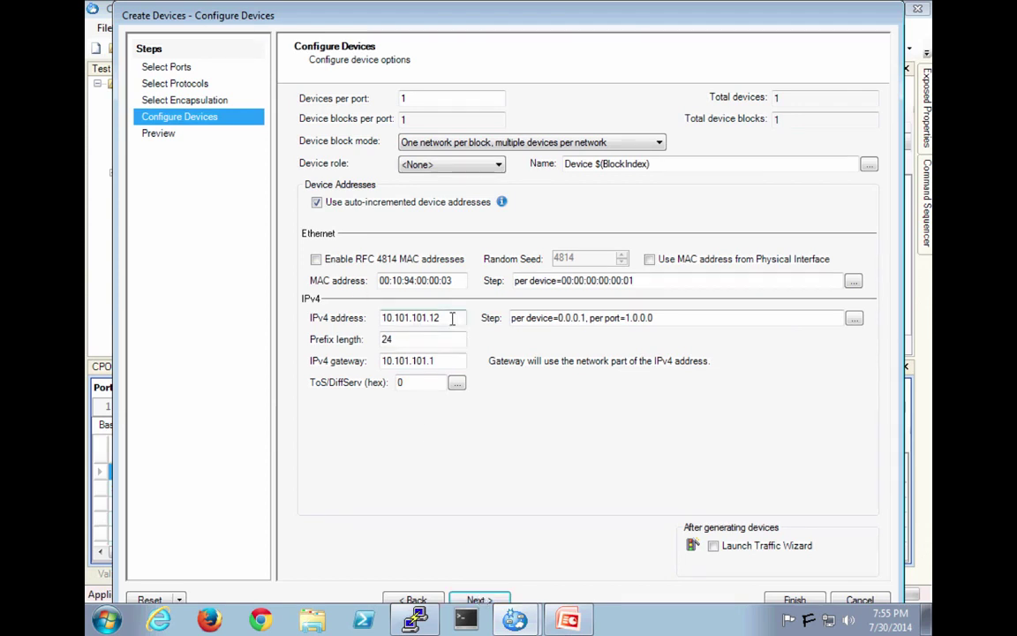
Set the device's IPv4 address to 10.10.1.10, keeping the prefix length at 24.
left_click_drag(451, 318, 363, 320)
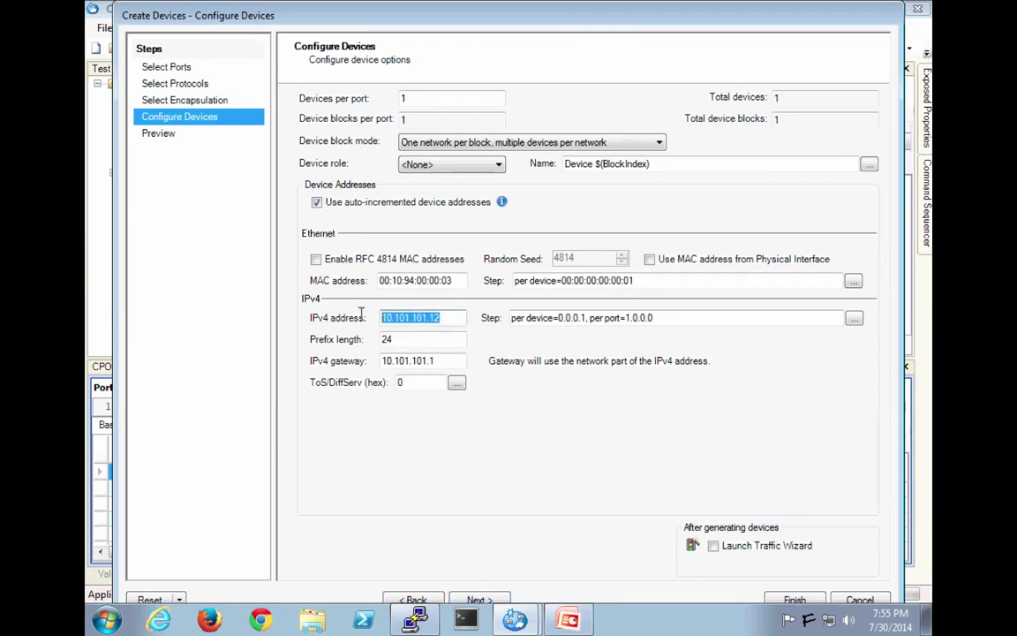
key("BackSpace")
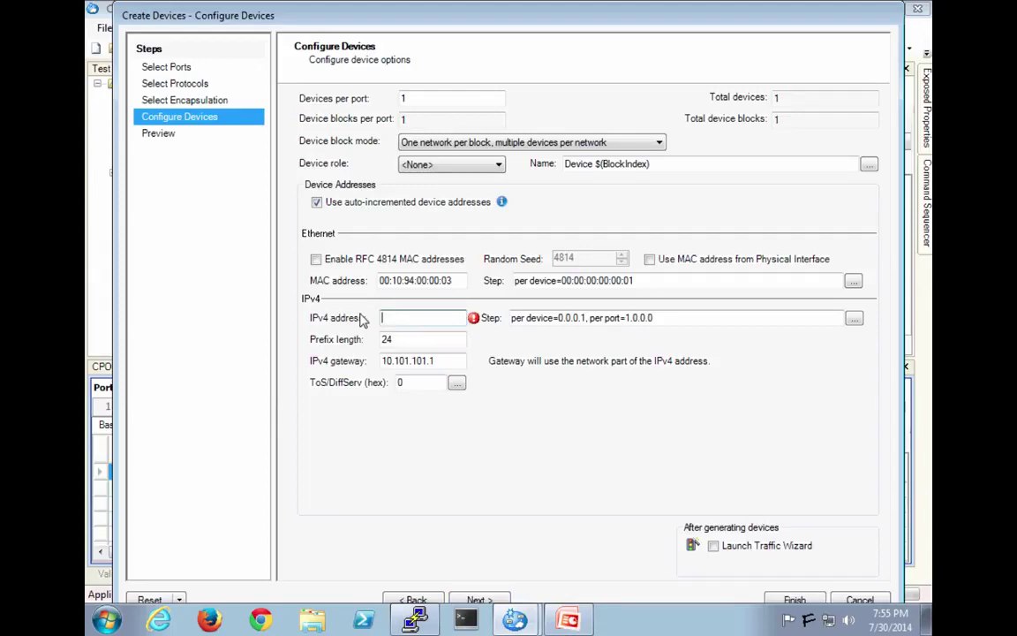
type("10.10.1.")
type("101")
key("Tab")
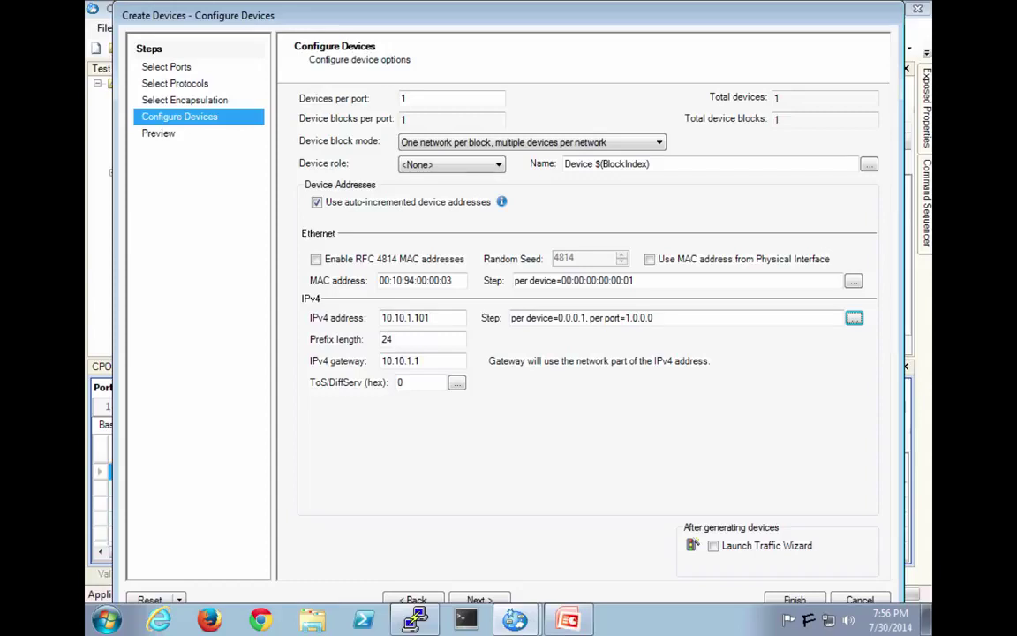
left_click(439, 318)
key("BackSpace")
key("Tab")
left_click(420, 339)
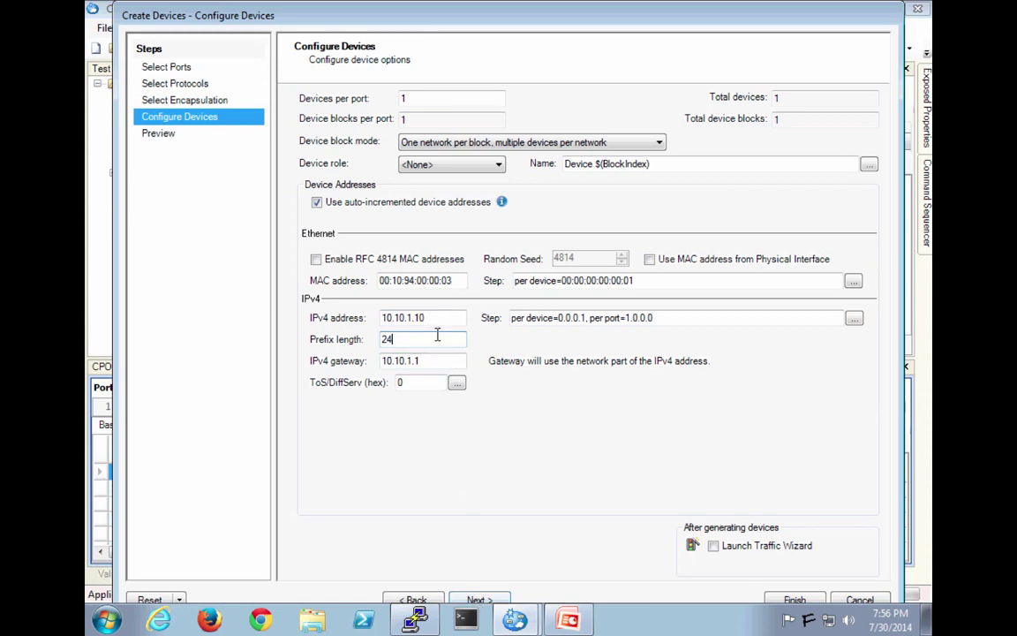
Keep the default MAC address, preview the device and finish creating it.
left_click(450, 280)
key("BackSpace")
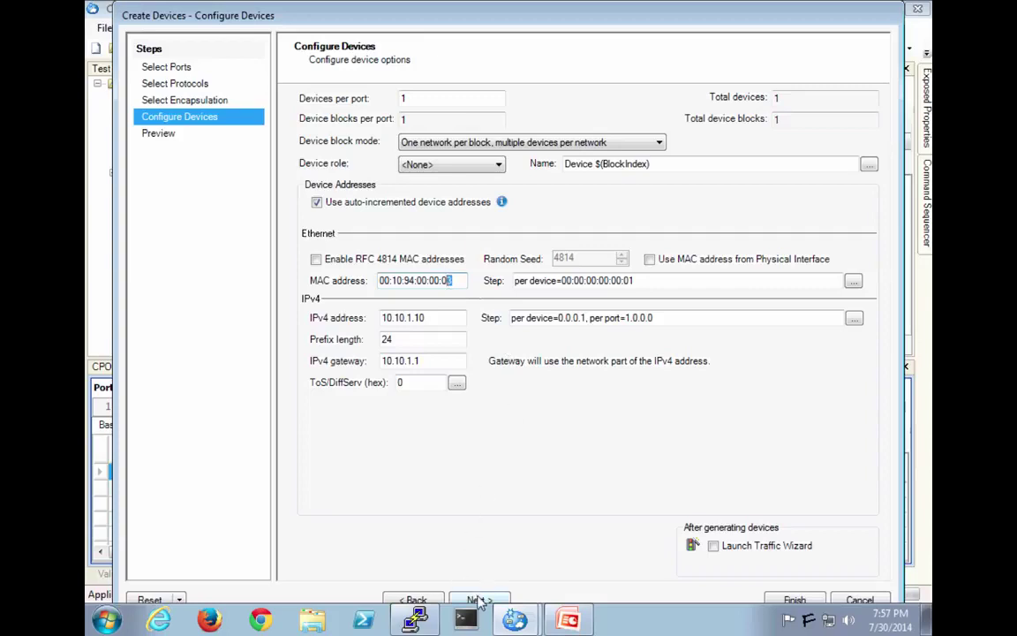
left_click(478, 600)
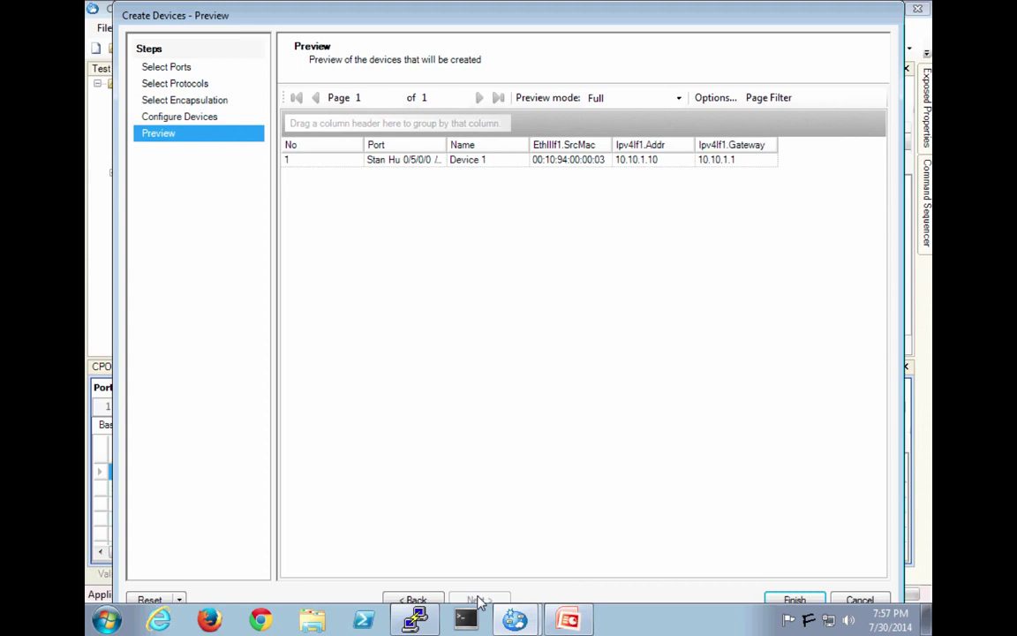
left_click(492, 163)
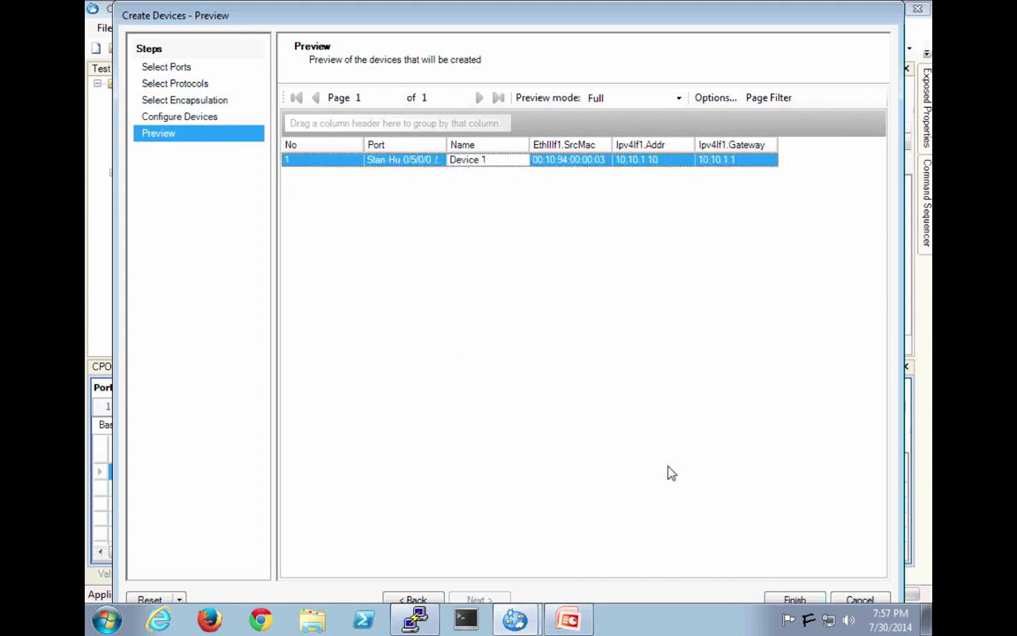
left_click(802, 597)
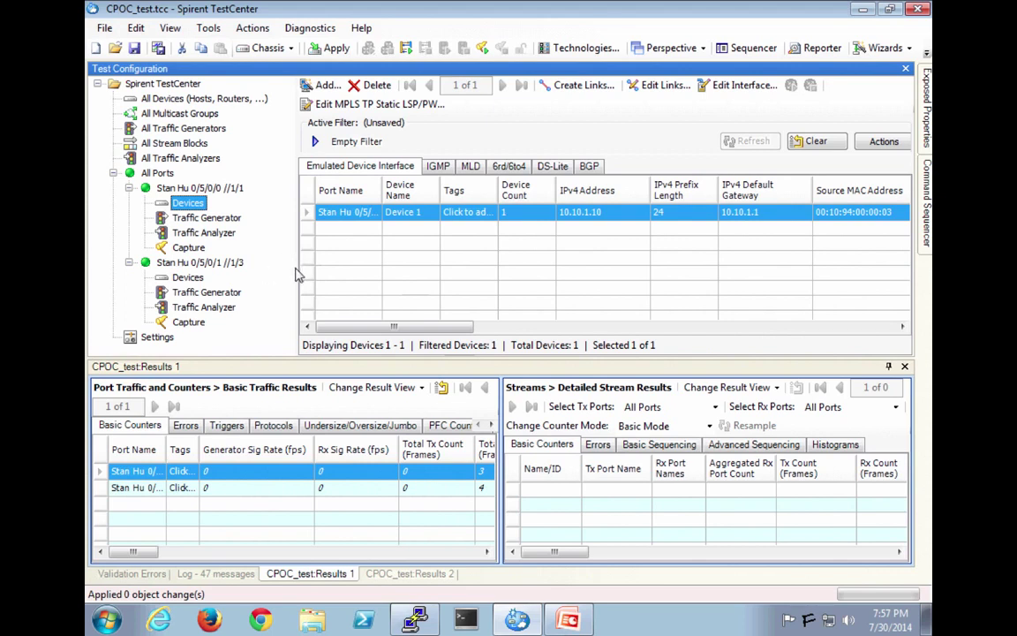
Widen the device table and rename the device on port //1/1 as "Host 1".
left_click_drag(295, 273, 234, 283)
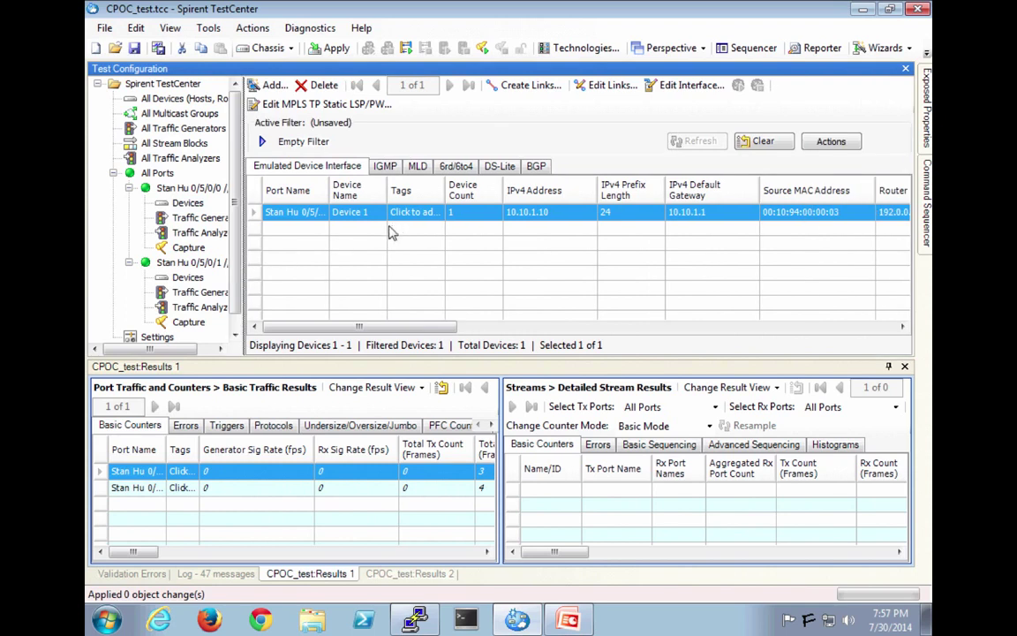
left_click(378, 213)
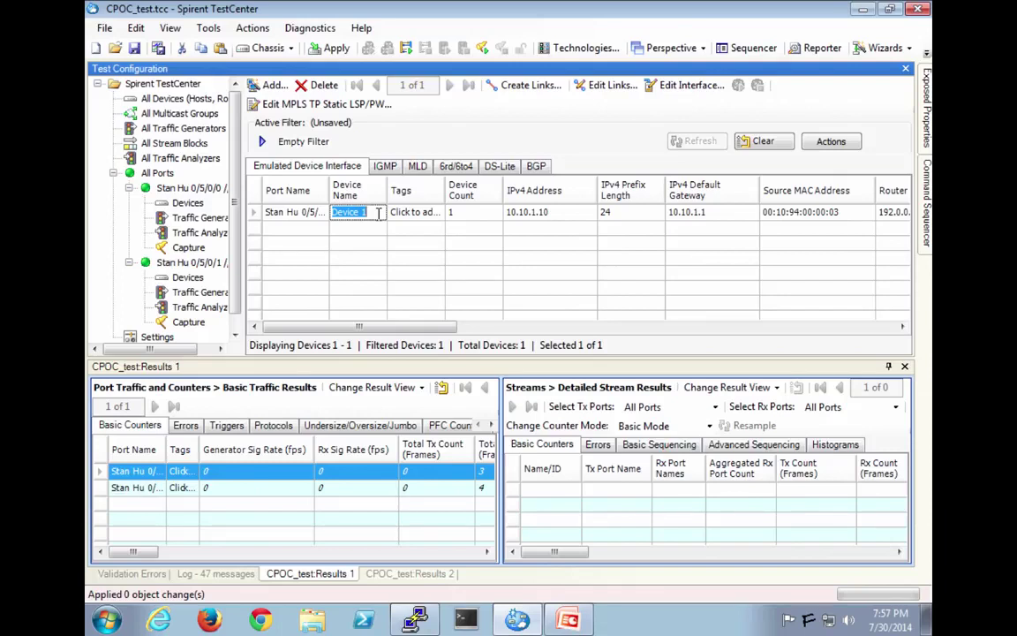
type("subnet 1")
key("BackSpace")
key("BackSpace")
key("BackSpace")
key("BackSpace")
key("BackSpace")
key("BackSpace")
key("BackSpace")
key("BackSpace")
type("Host 1")
key("Return")
Create a new tag named "Hundred" and assign it to Host 1.
left_click(440, 221)
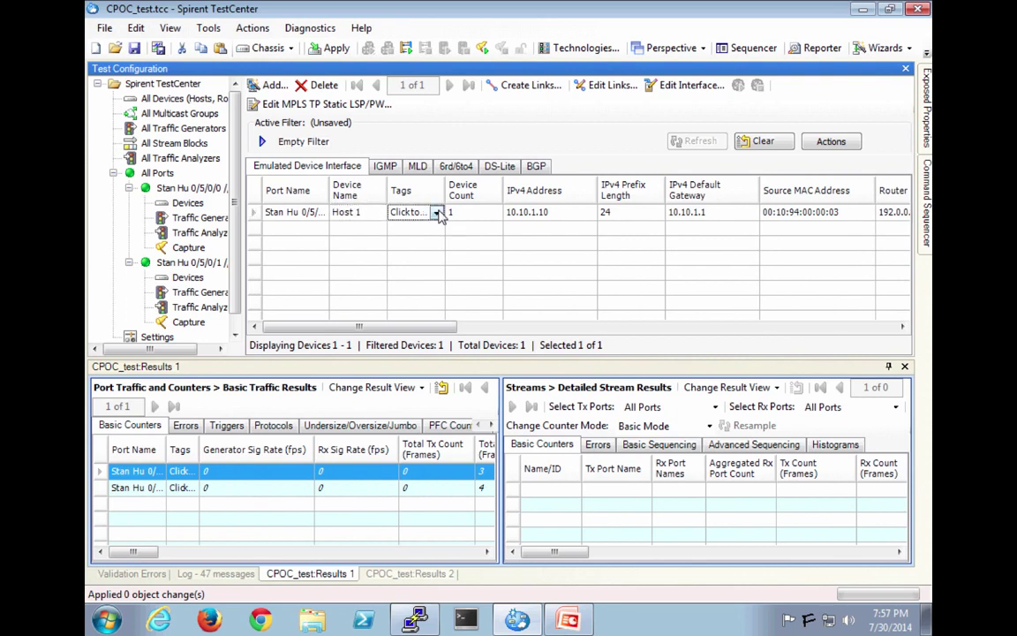
left_click(436, 214)
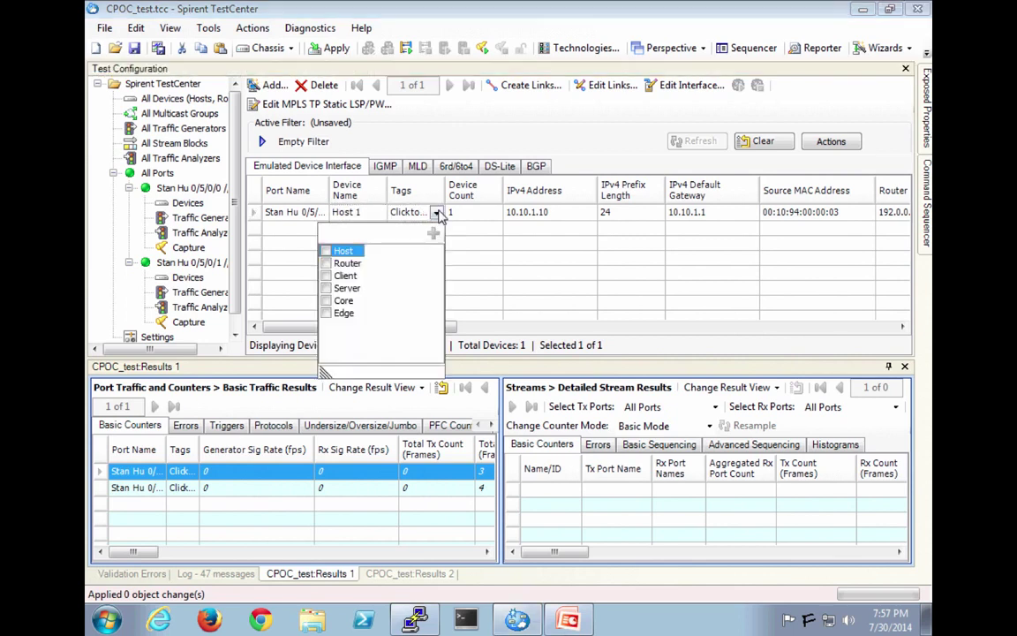
left_click(331, 233)
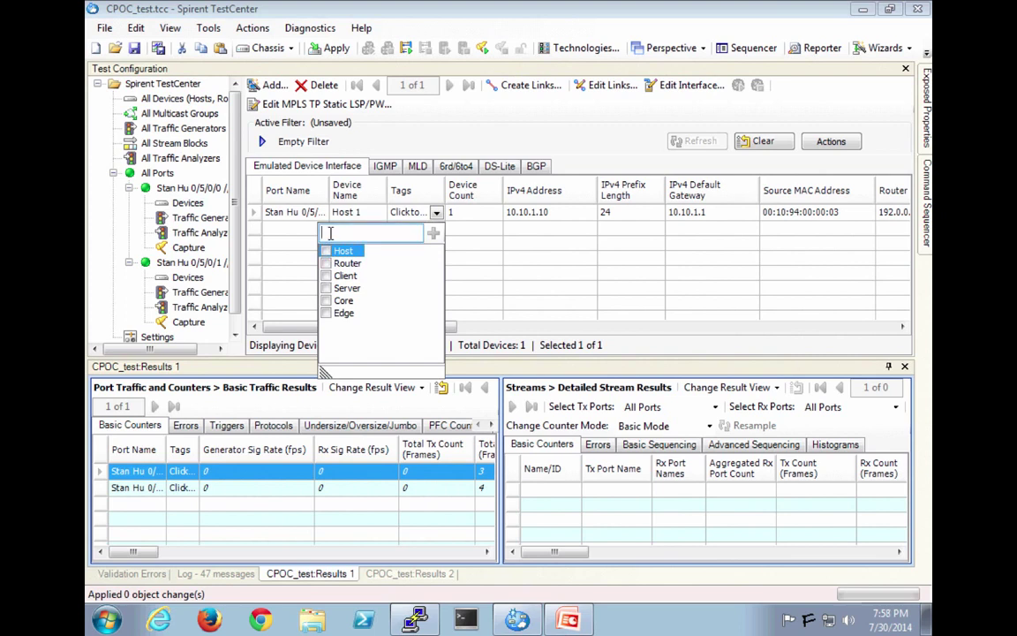
type("Hundred")
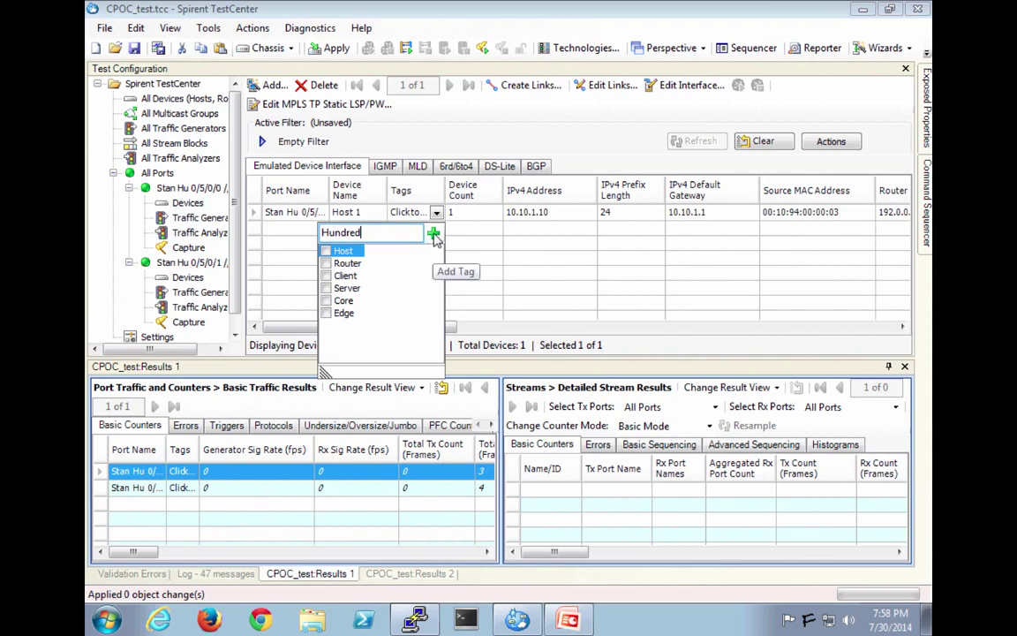
left_click(434, 234)
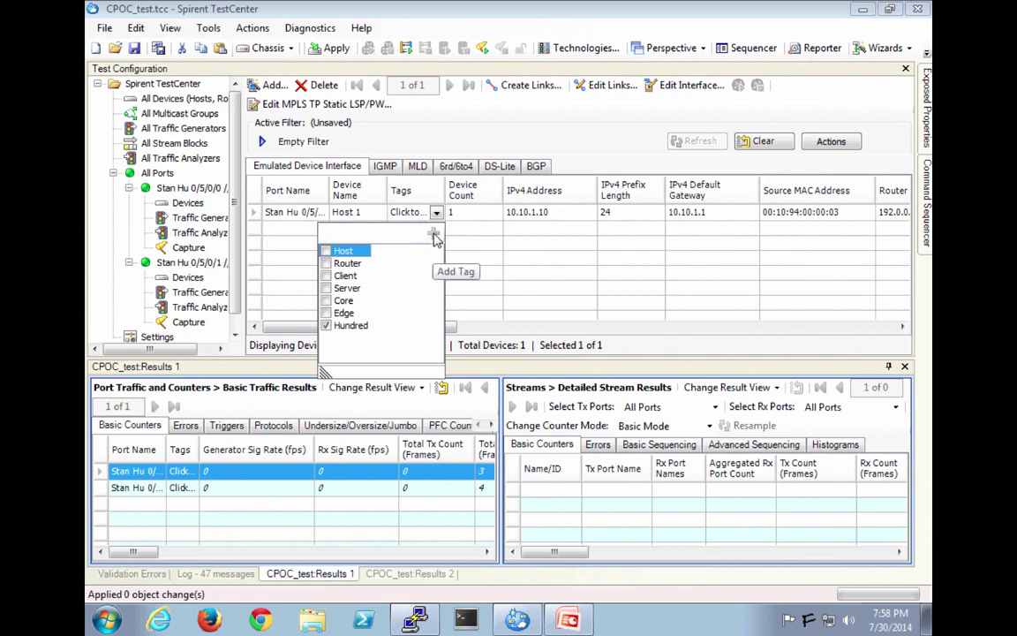
left_click(471, 253)
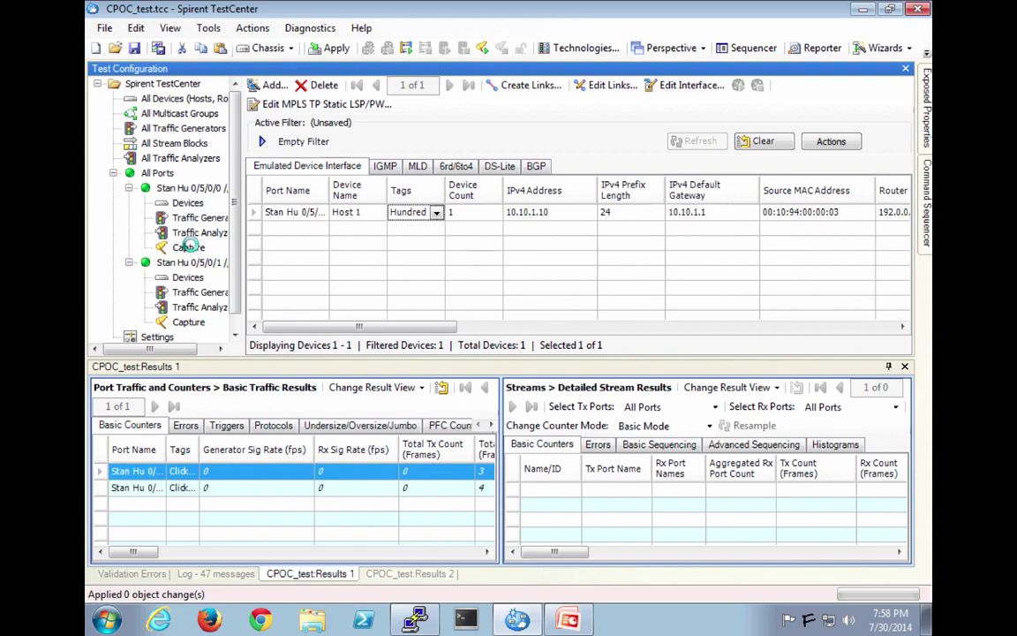
Show the capture settings of Stan Hu 0/5/0/0 //1/1 and open the Capture page of the program options.
left_click(189, 248)
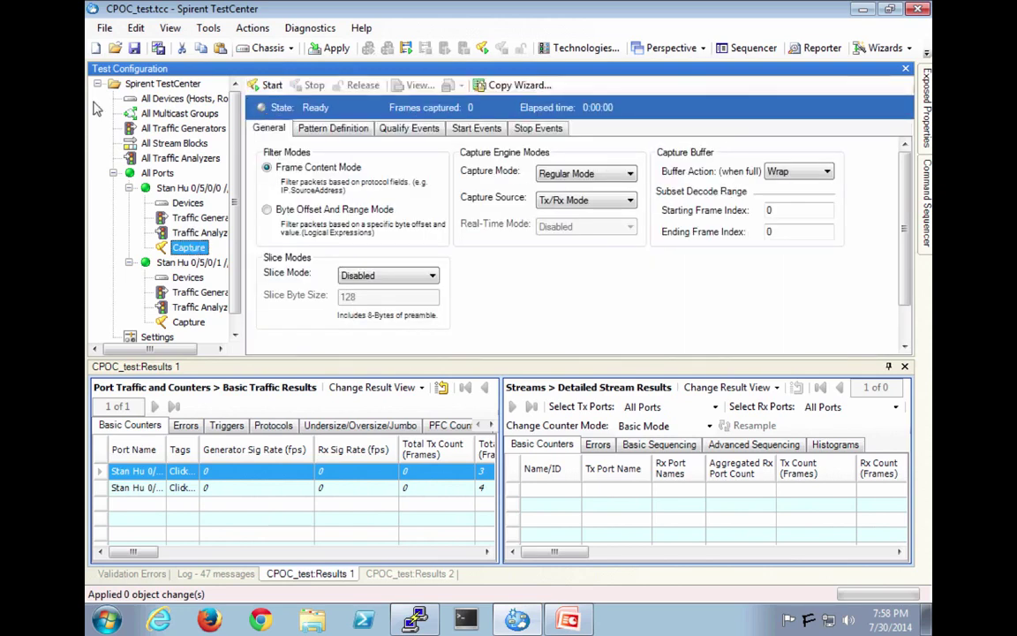
left_click(208, 29)
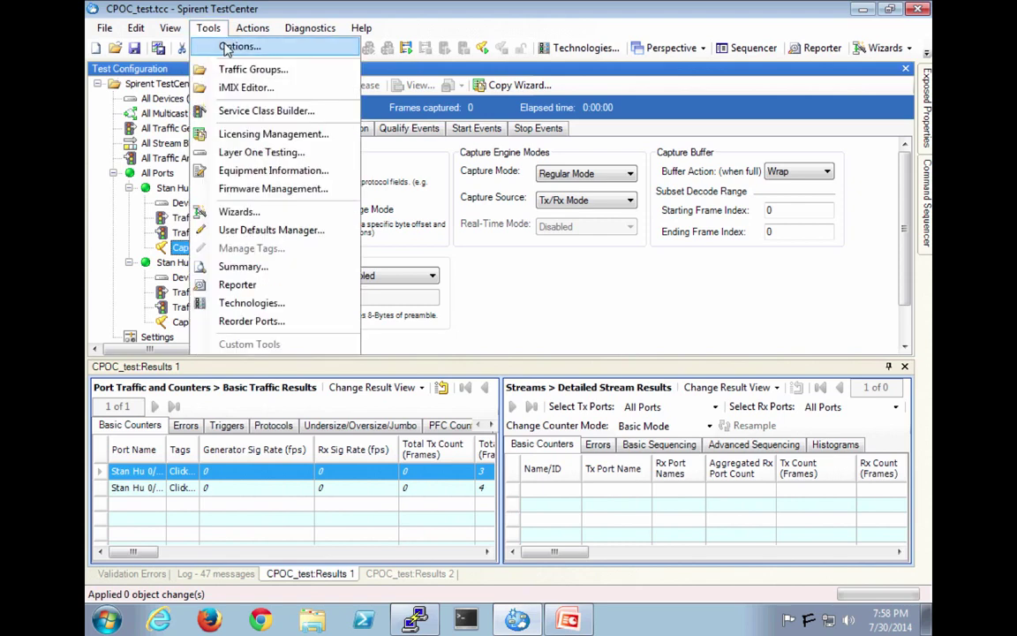
left_click(231, 46)
left_click(273, 148)
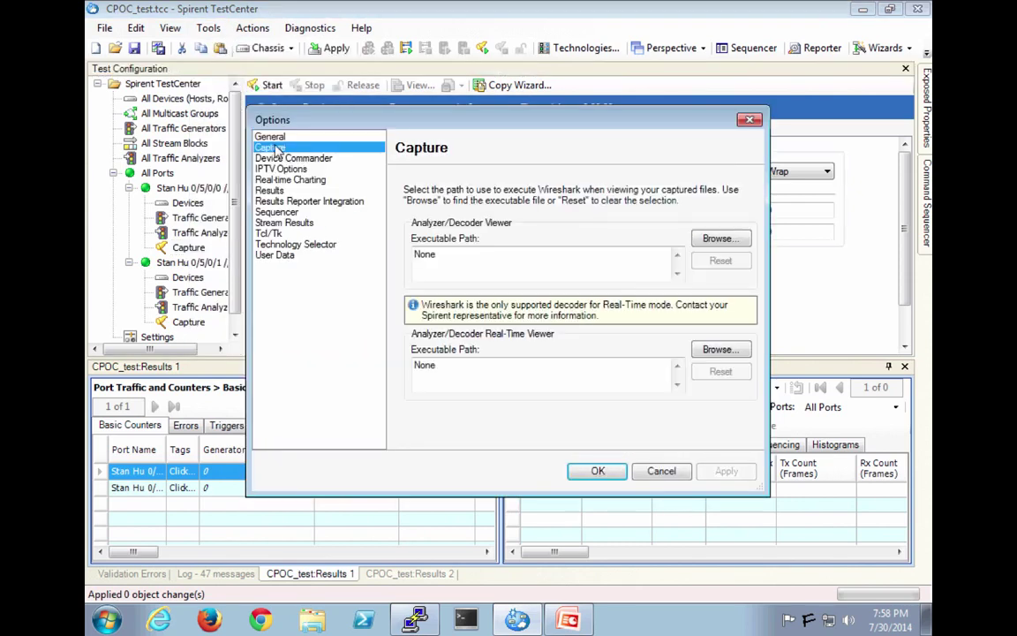
Set the Analyzer/Decoder Viewer executable to C:\Program Files\Wireshark\Wireshark.exe.
left_click(719, 238)
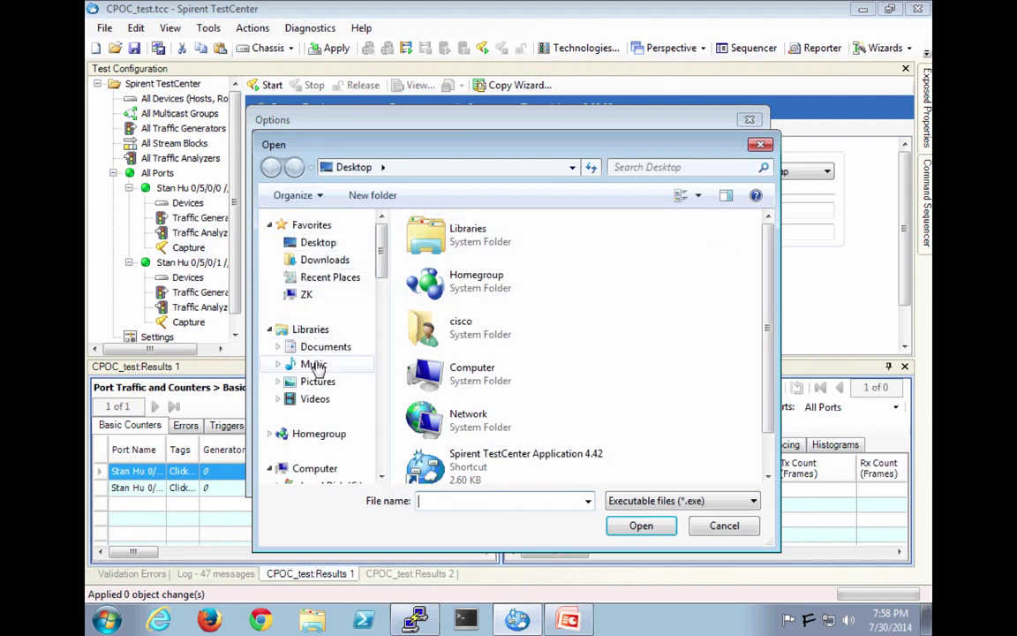
scroll(345, 419, "down", 4)
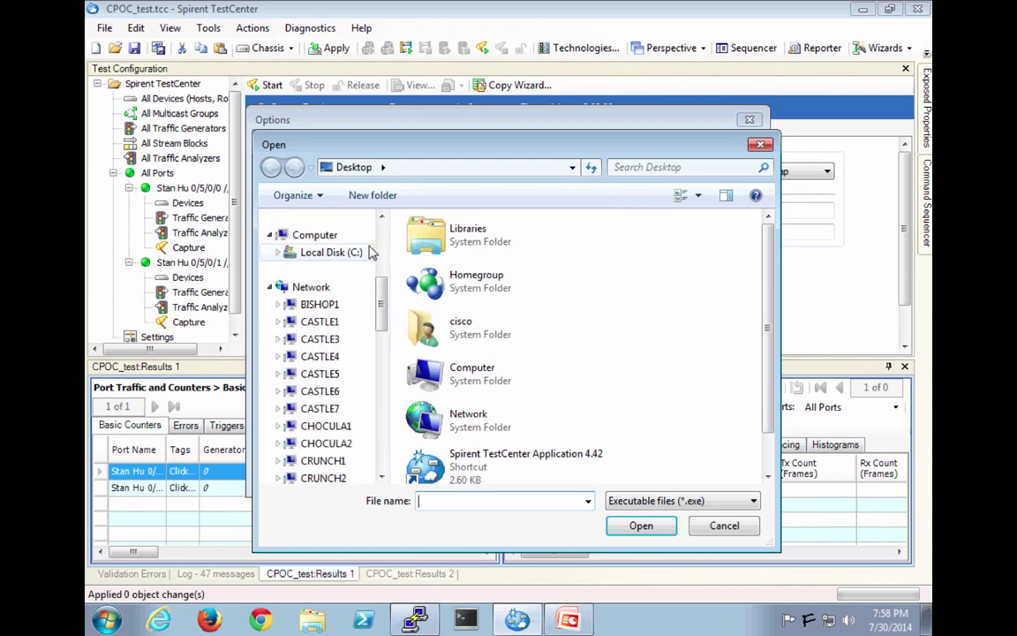
left_click(334, 253)
double_click(455, 329)
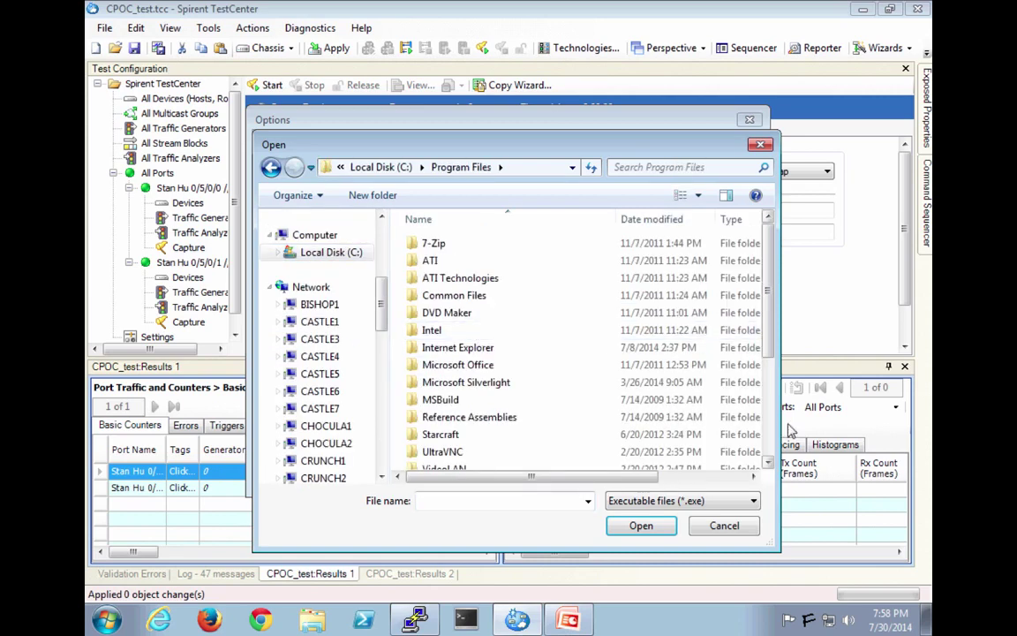
scroll(770, 455, "down", 3)
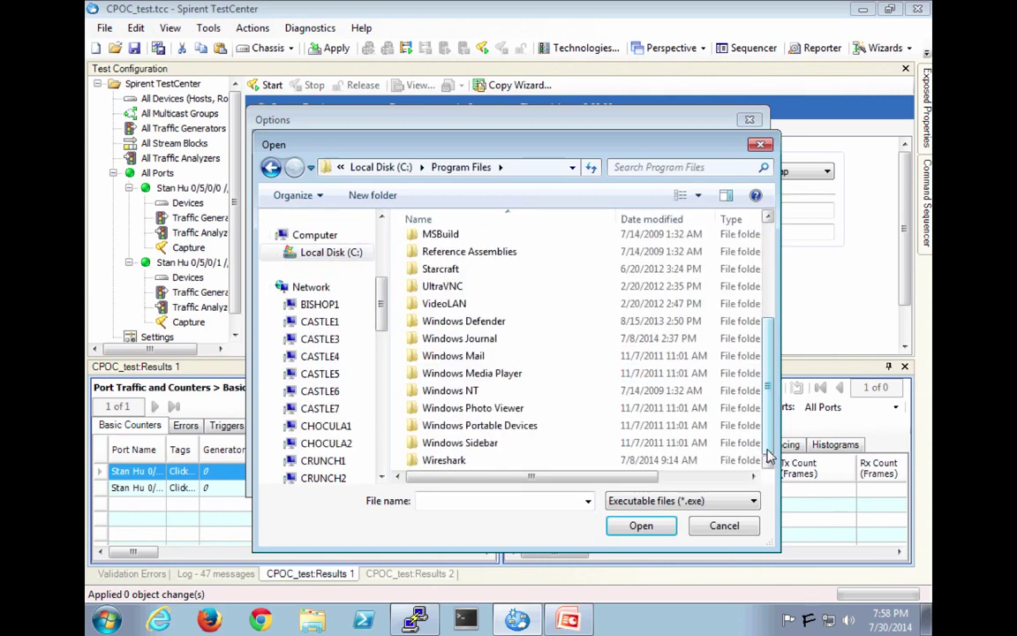
double_click(447, 459)
scroll(693, 405, "down", 3)
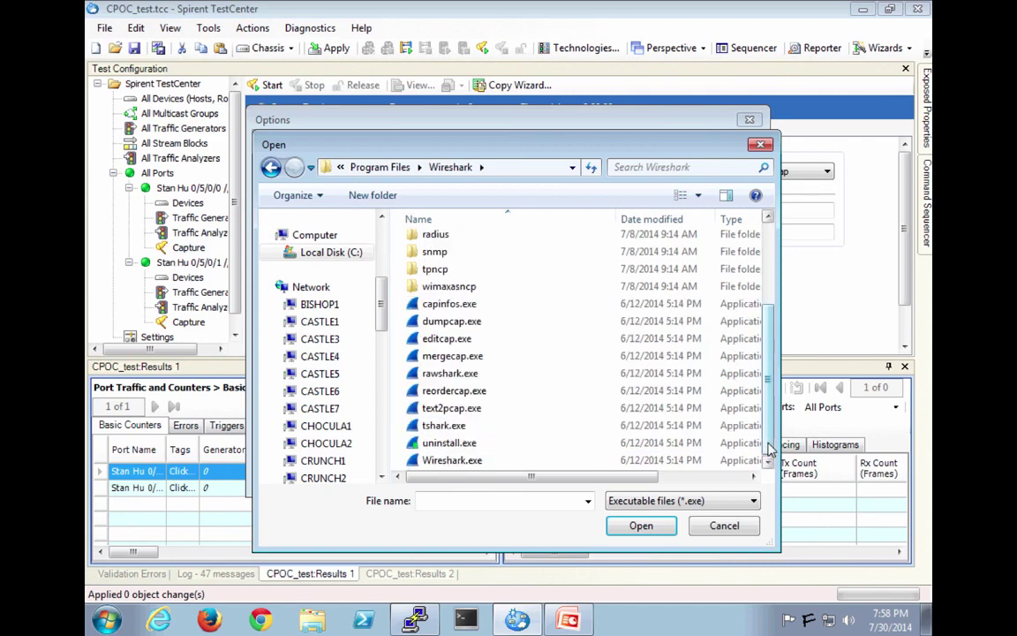
left_click(466, 460)
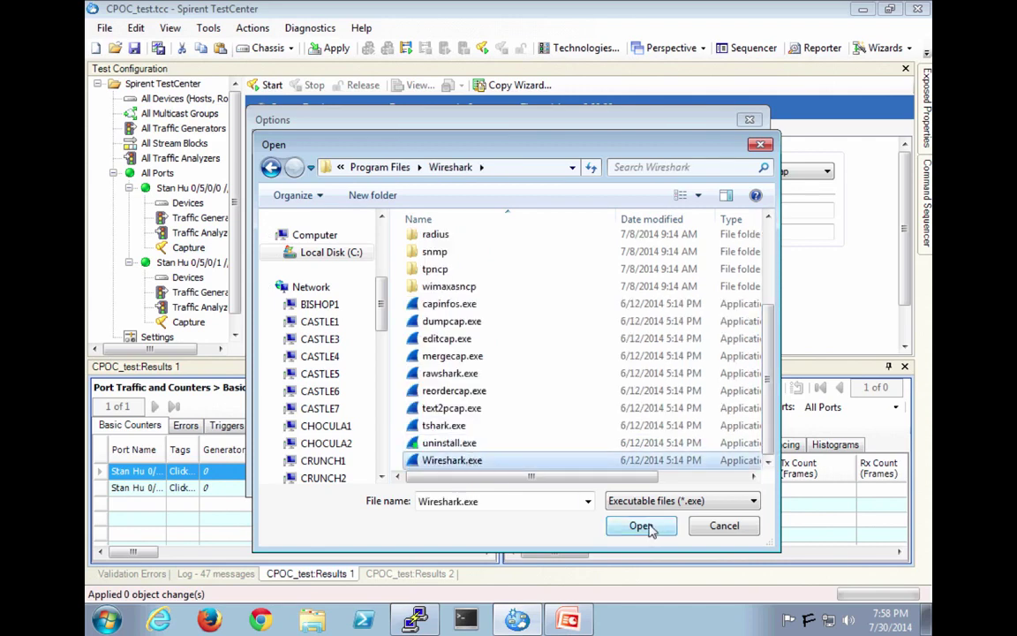
left_click(641, 525)
Set the Analyzer/Decoder Real-Time Viewer to the same Wireshark.exe, then apply and accept the options.
left_click(717, 349)
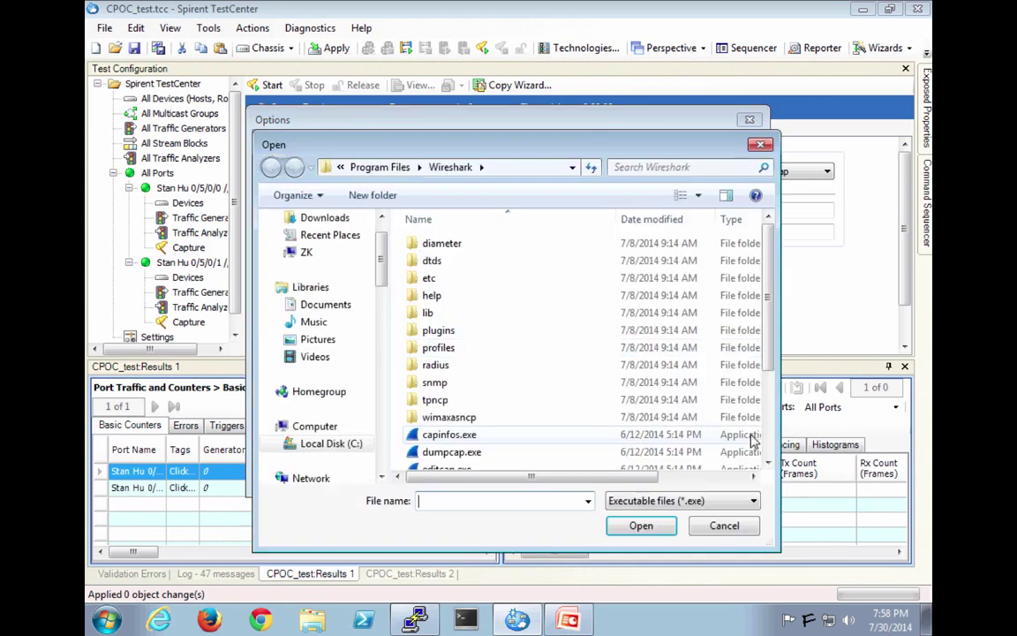
scroll(767, 454, "down", 3)
left_click(452, 460)
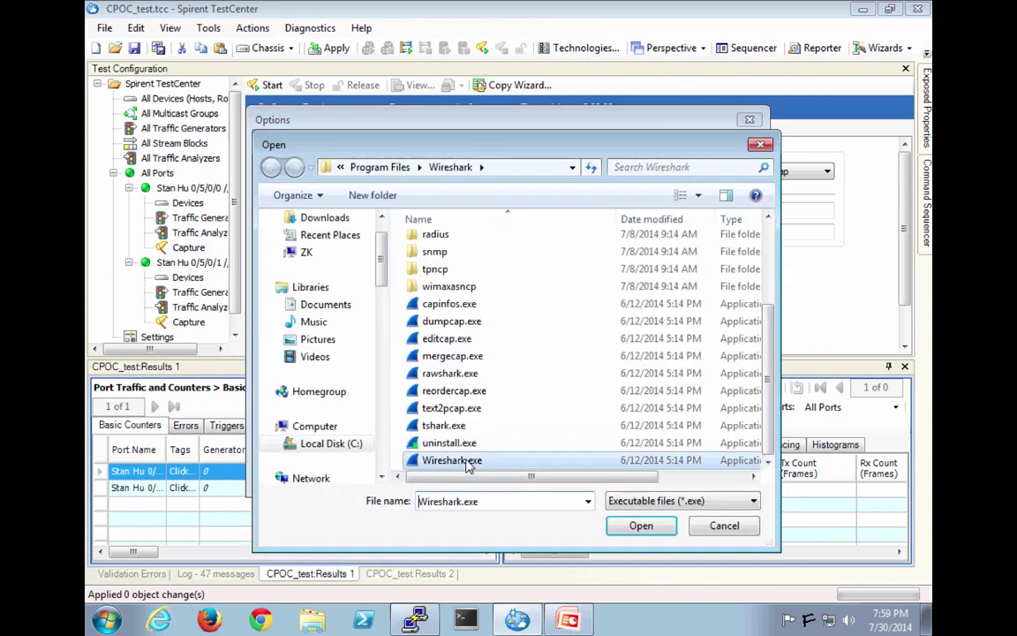
left_click(637, 526)
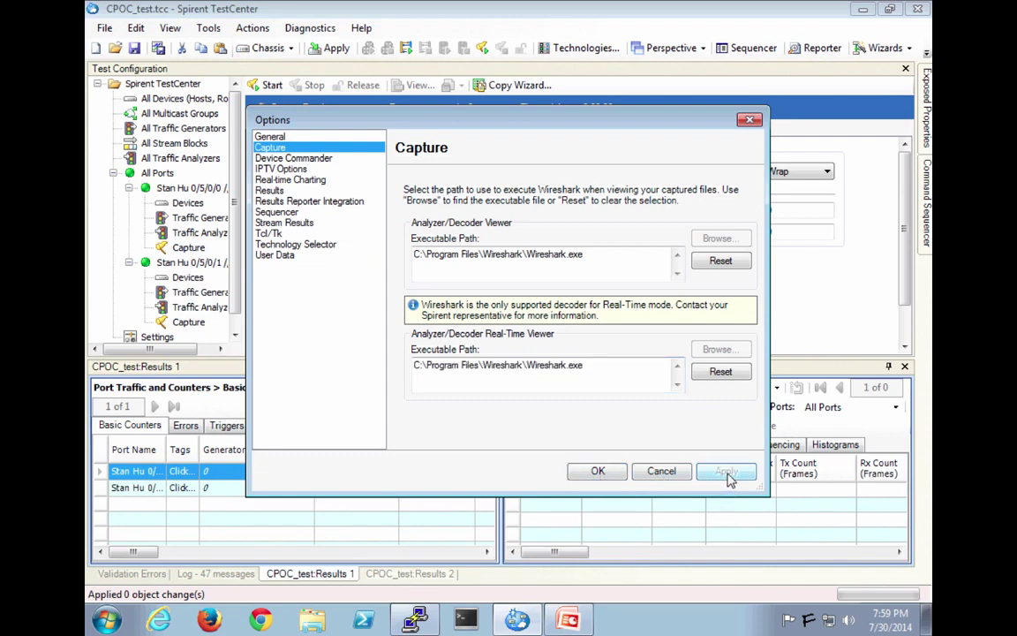
left_click(598, 473)
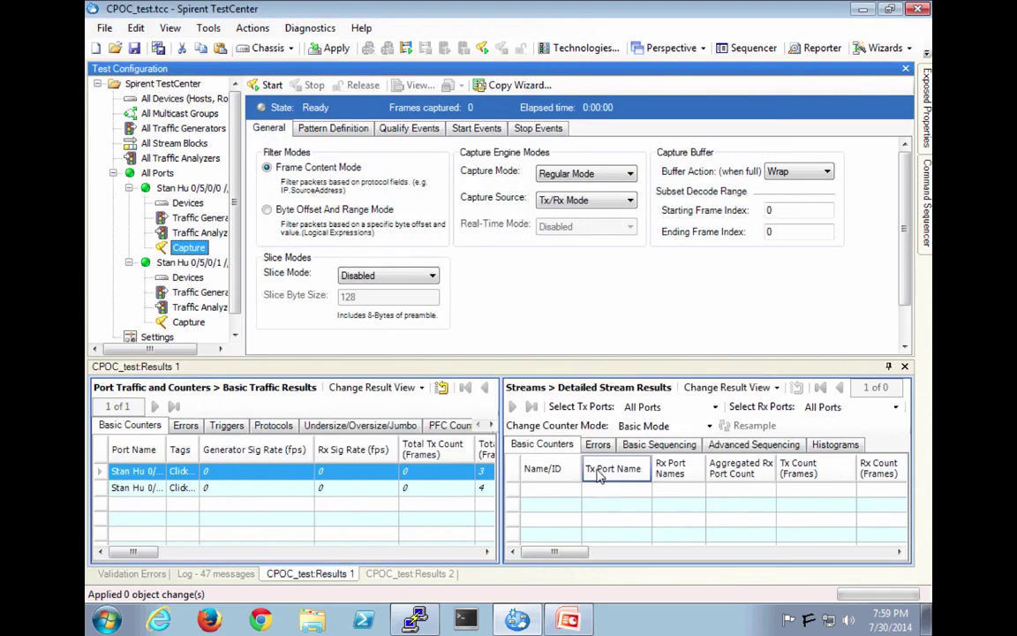
Start the packet capture on port Stan Hu 0/5/0/0 //1/1.
left_click(267, 85)
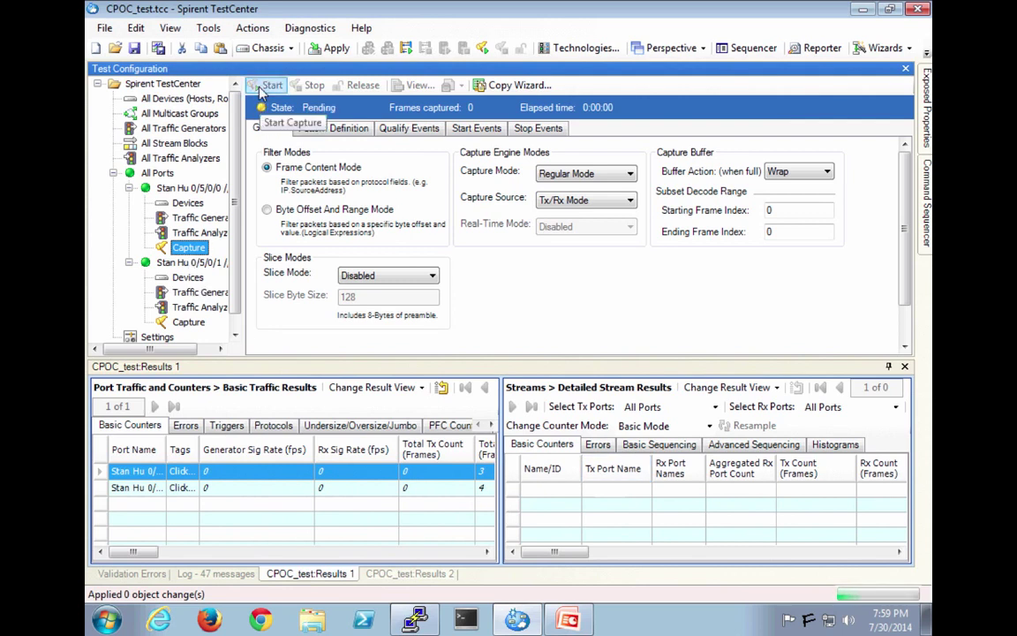
left_click(185, 204)
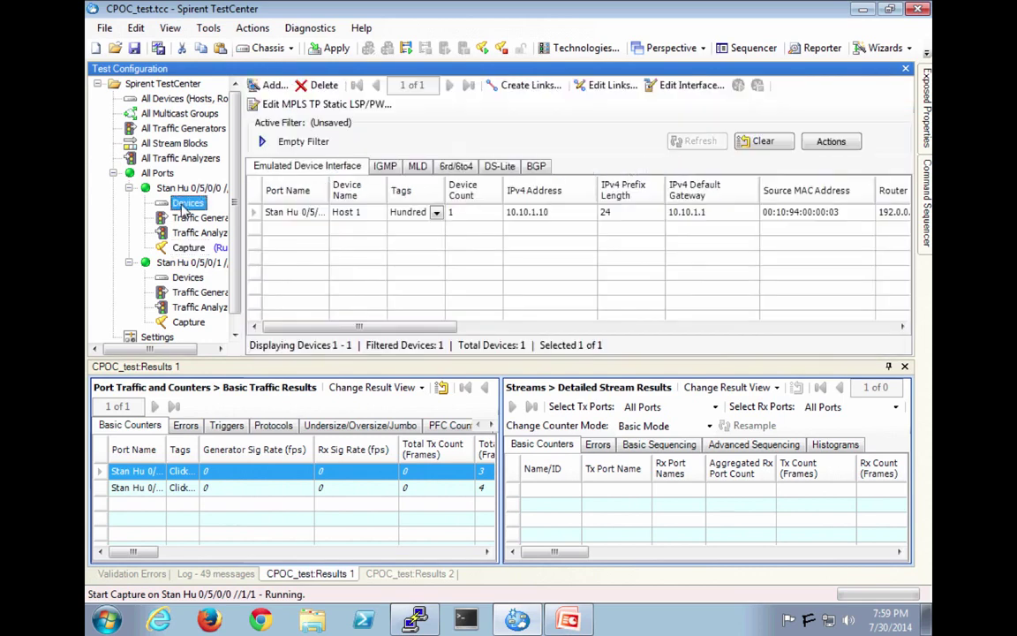
left_click(252, 216)
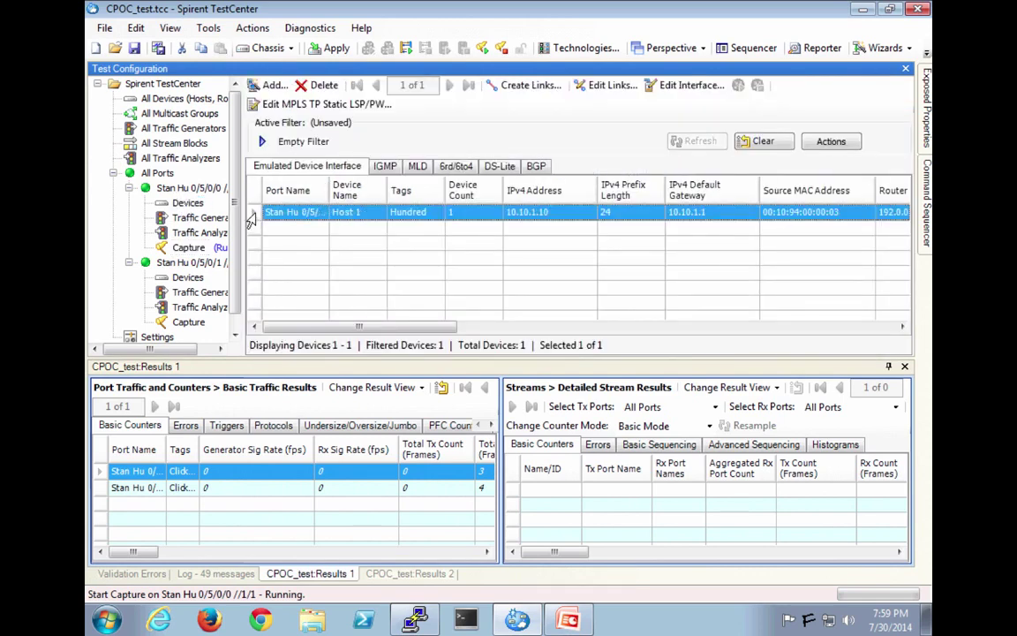
right_click(251, 221)
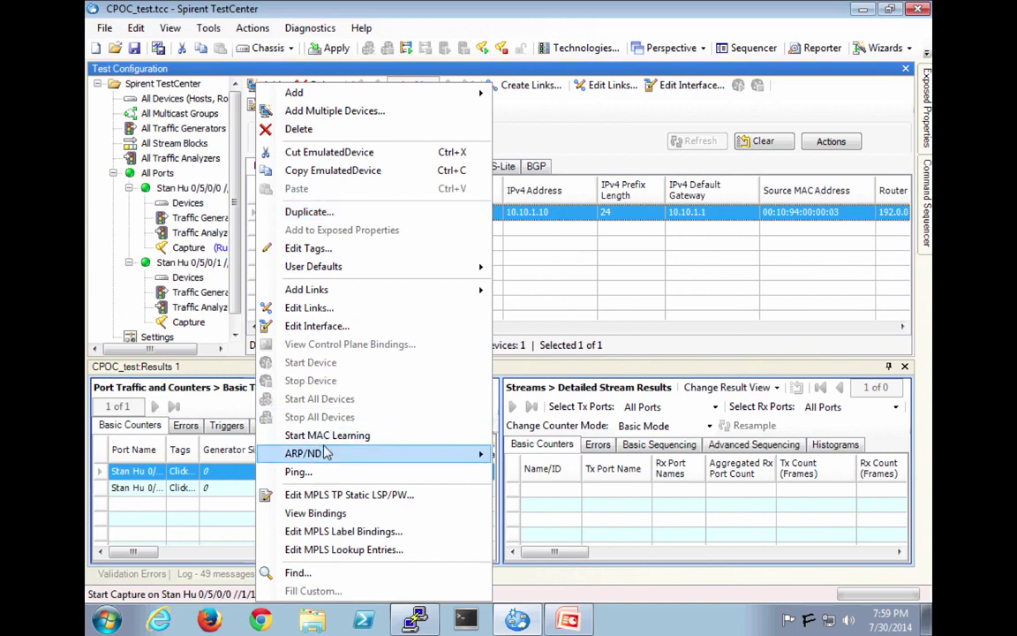
mouse_move(327, 453)
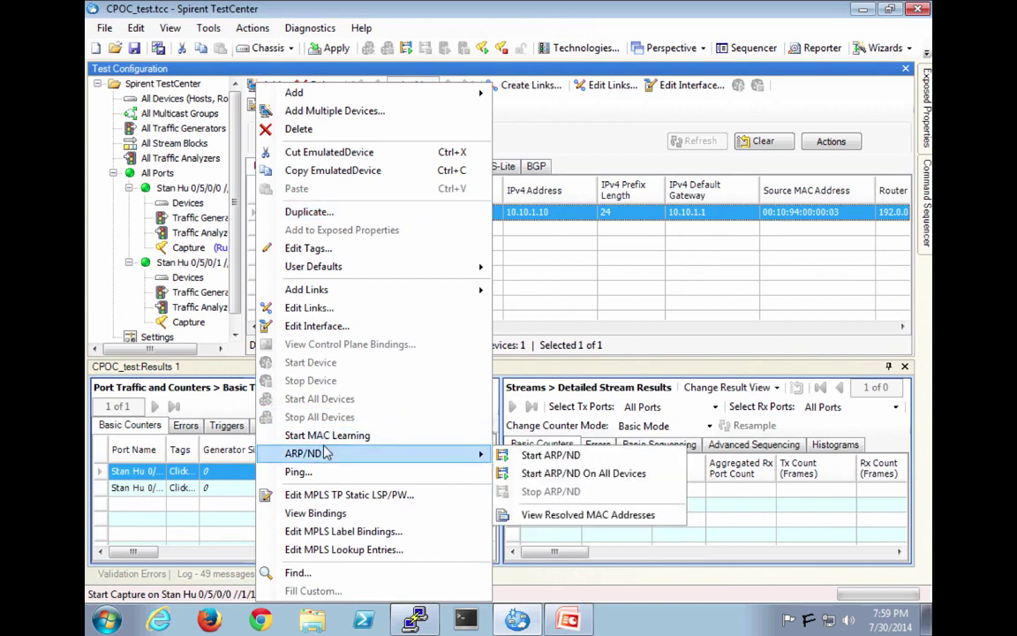
left_click(549, 455)
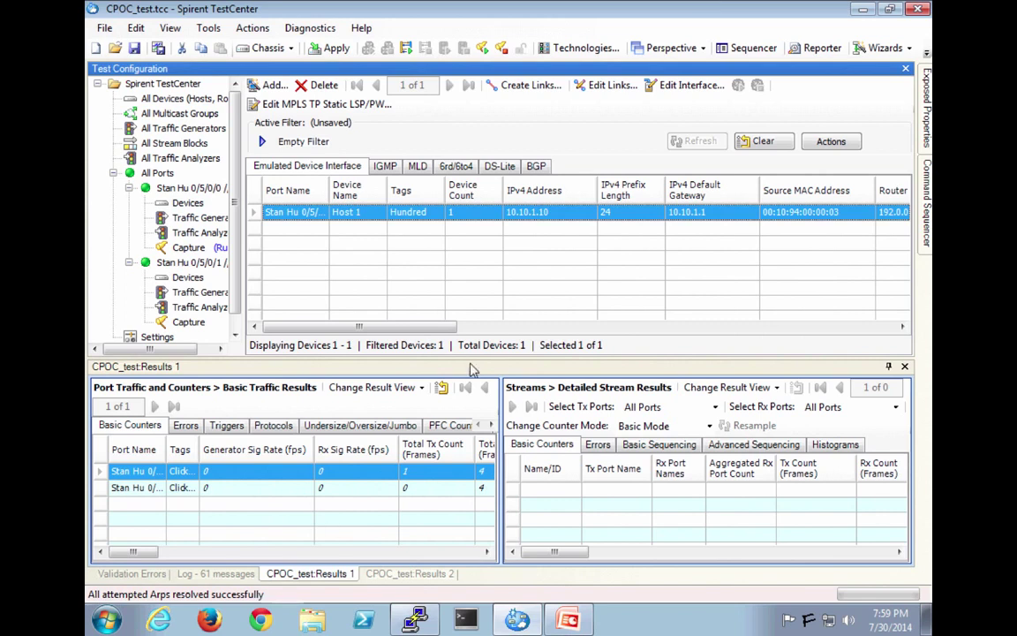
left_click_drag(418, 331, 874, 340)
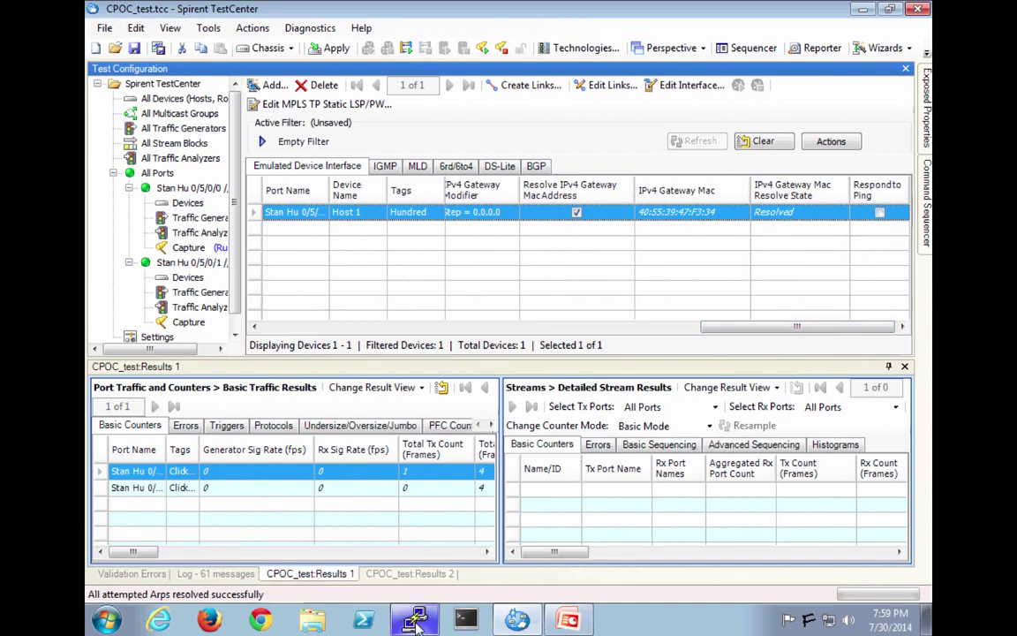
Switch to the PuTTY router session and ping the emulated host at 10.10.1.10.
left_click(466, 619)
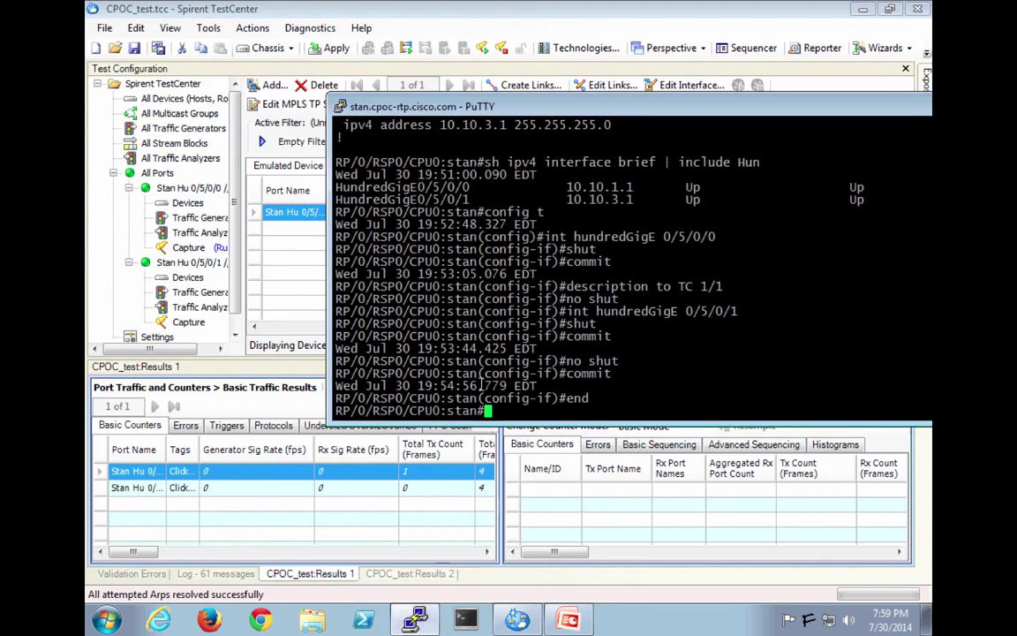
type("ping 10.10")
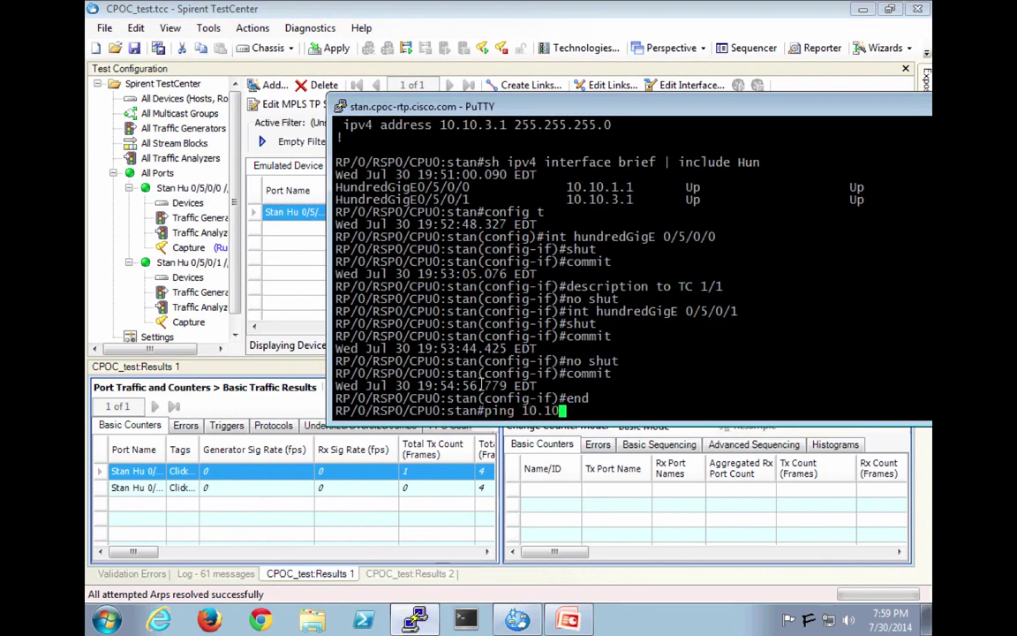
type(".1.10")
key("Return")
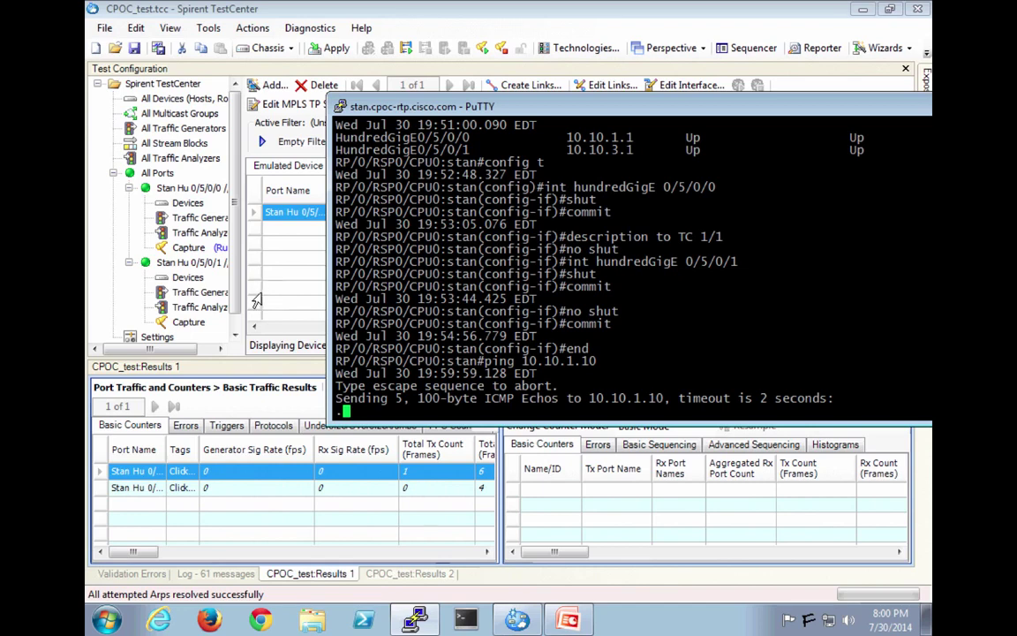
left_click(186, 249)
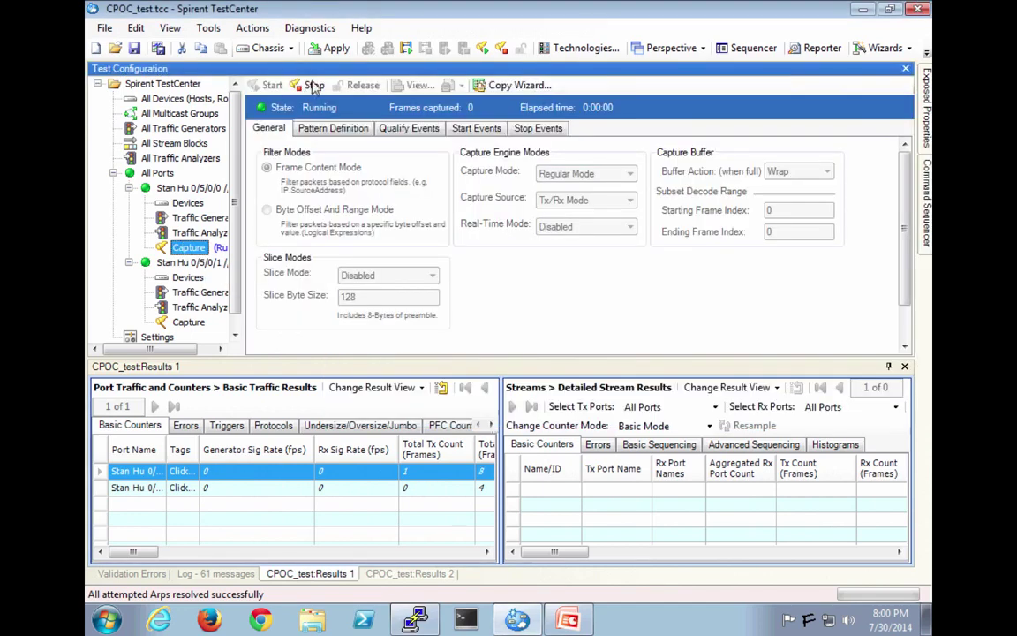
left_click(314, 86)
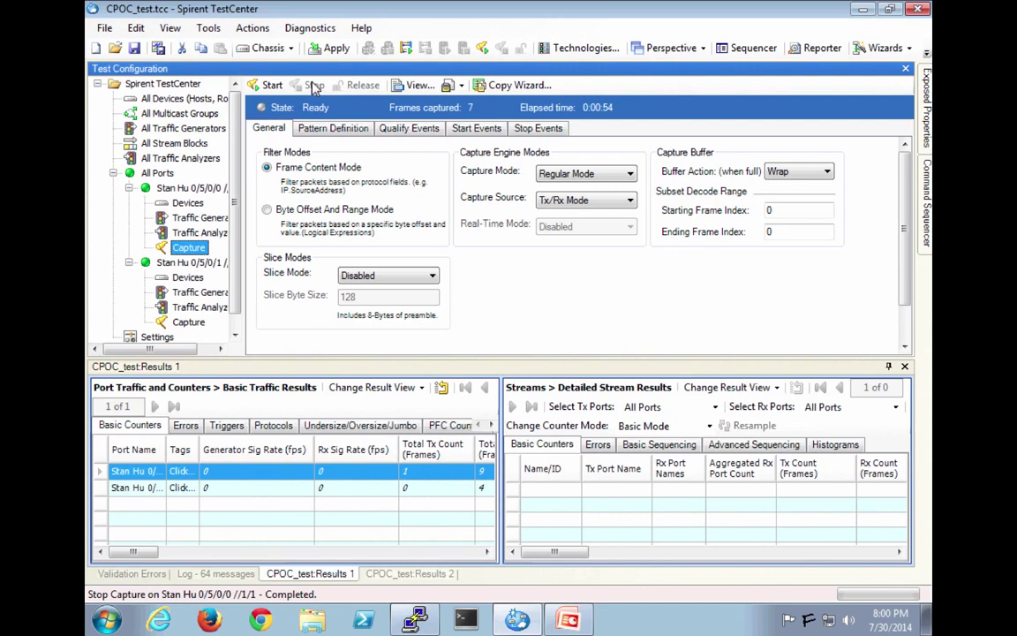
left_click(419, 87)
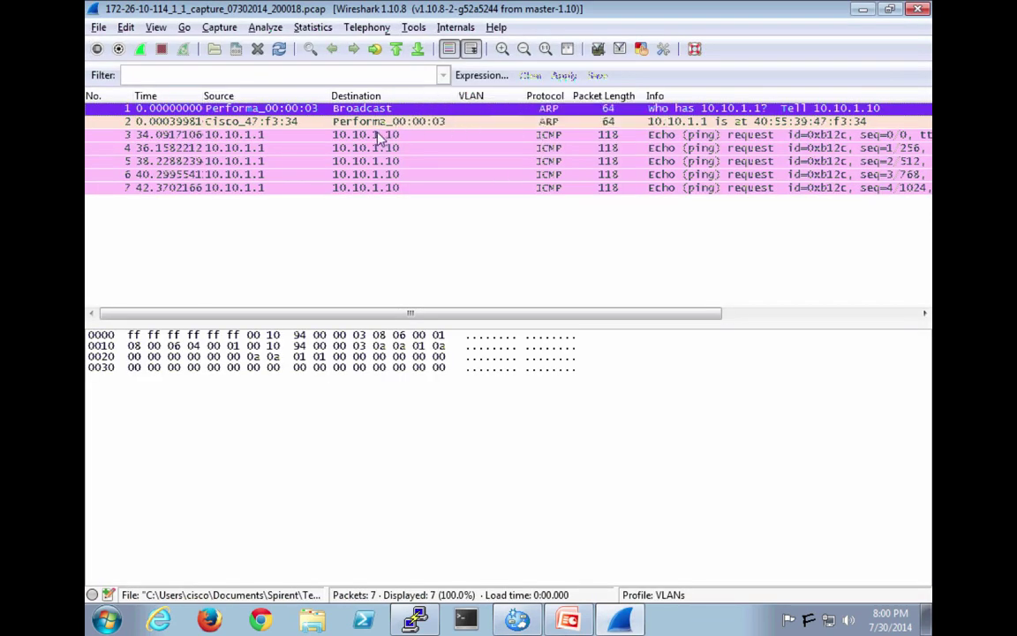
left_click(299, 138)
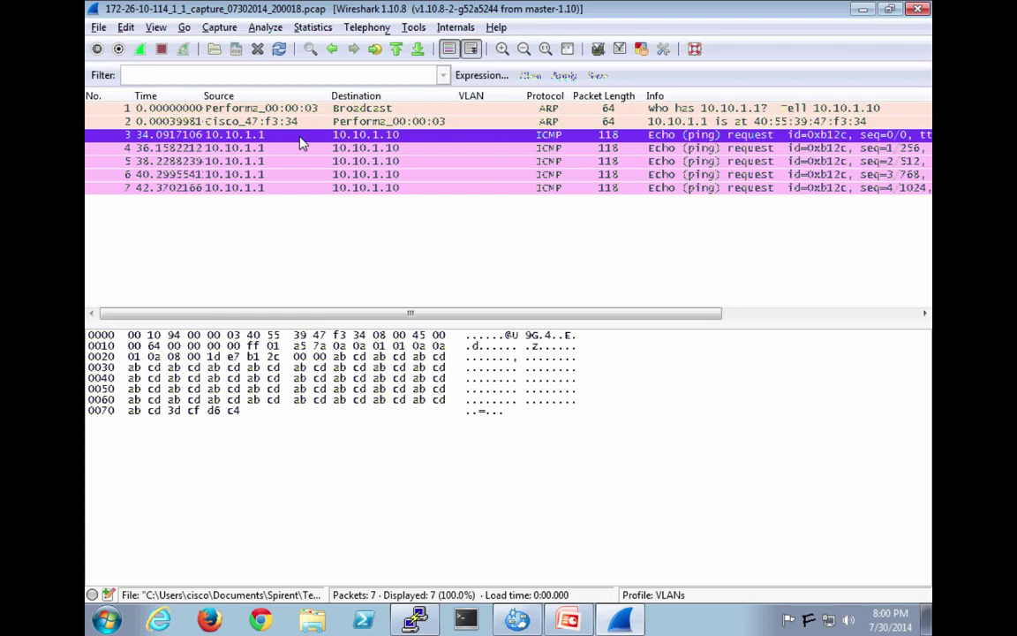
mouse_move(923, 9)
left_click(921, 16)
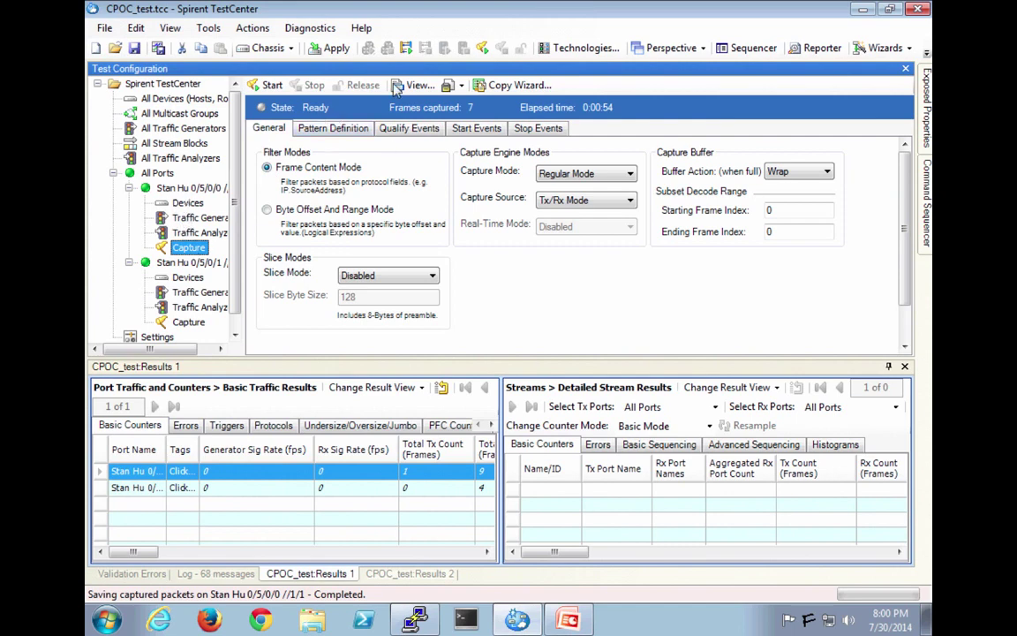
Reopen the captured packets in Wireshark, examine packets 2 to 7 one by one, and close the viewer.
left_click(417, 88)
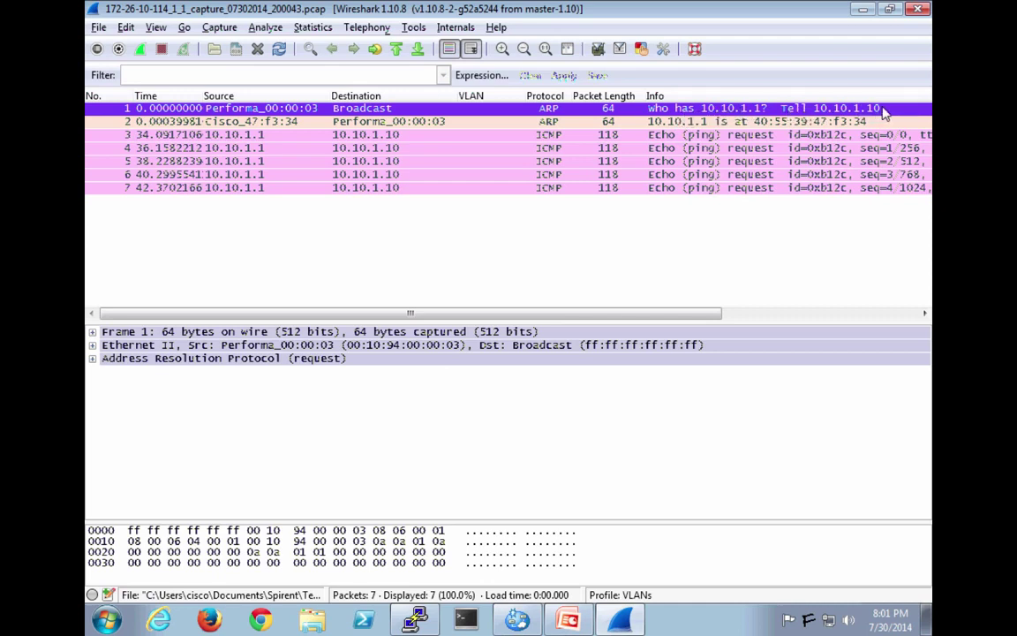
left_click(553, 123)
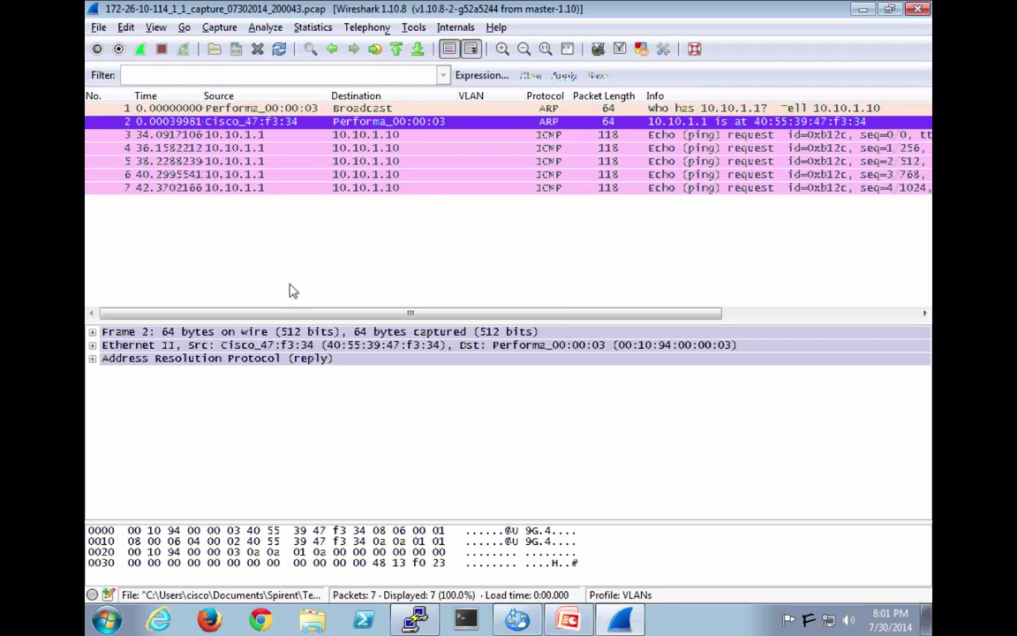
left_click(389, 136)
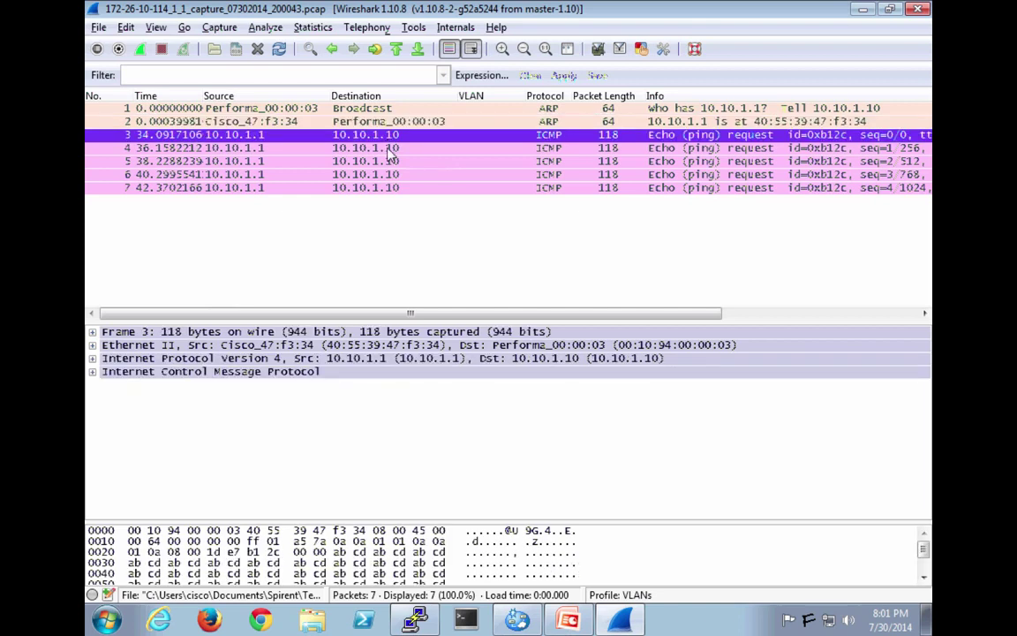
left_click(390, 150)
left_click(389, 162)
left_click(389, 175)
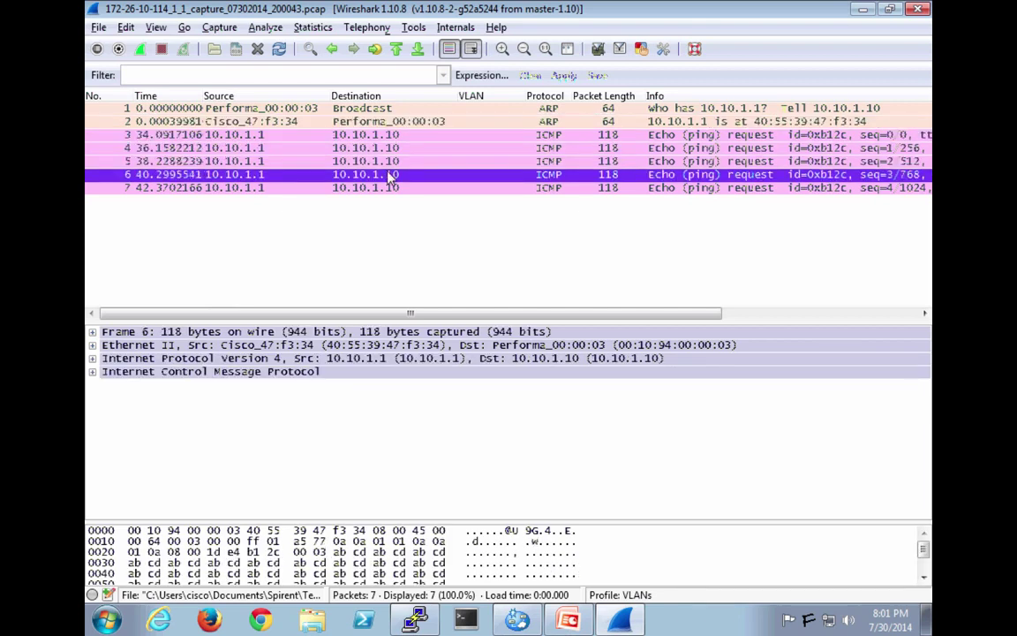
left_click(389, 188)
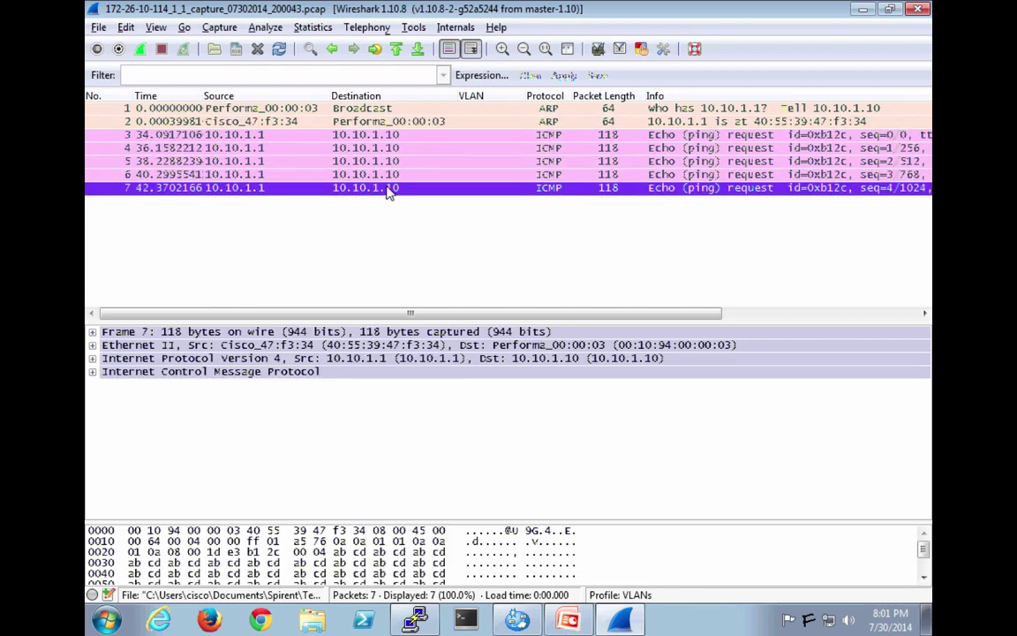
mouse_move(828, 4)
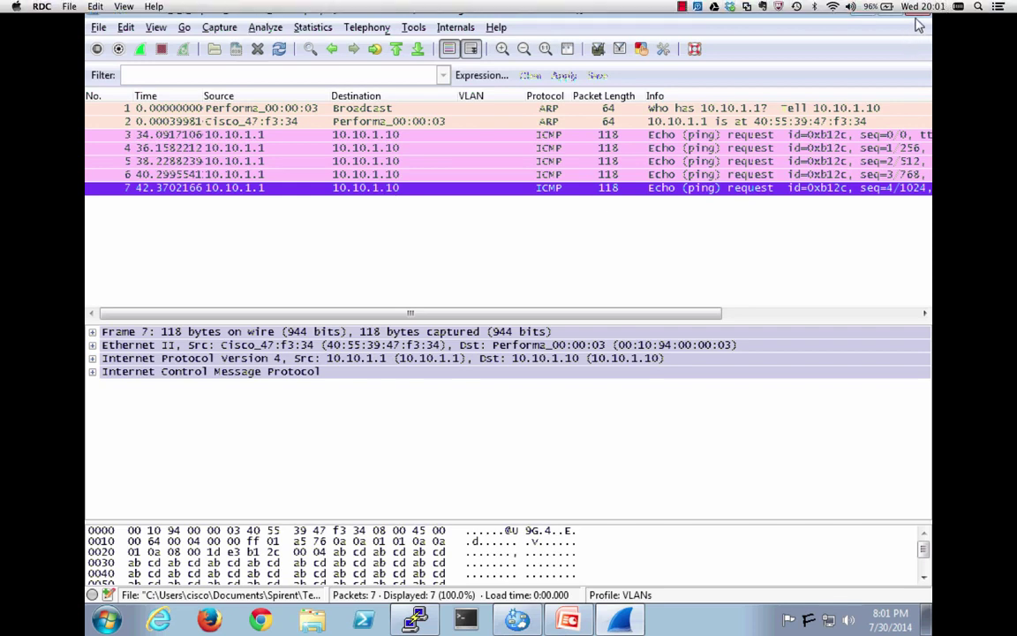
left_click(918, 10)
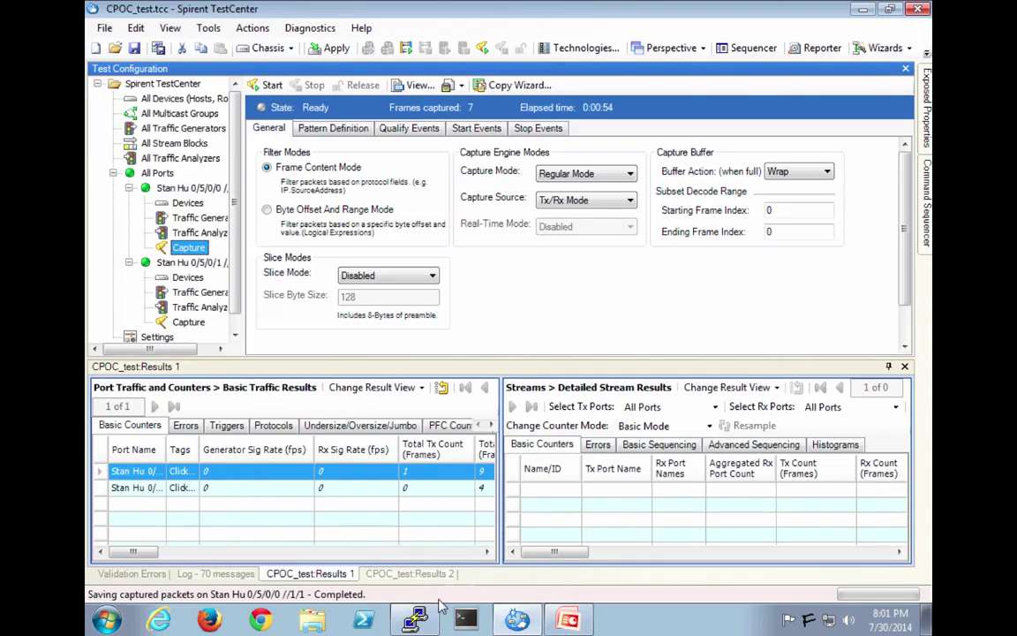
Check the ping result in PuTTY, then enable Respond to Ping for Host 1 in Spirent TestCenter and apply the change.
left_click(415, 620)
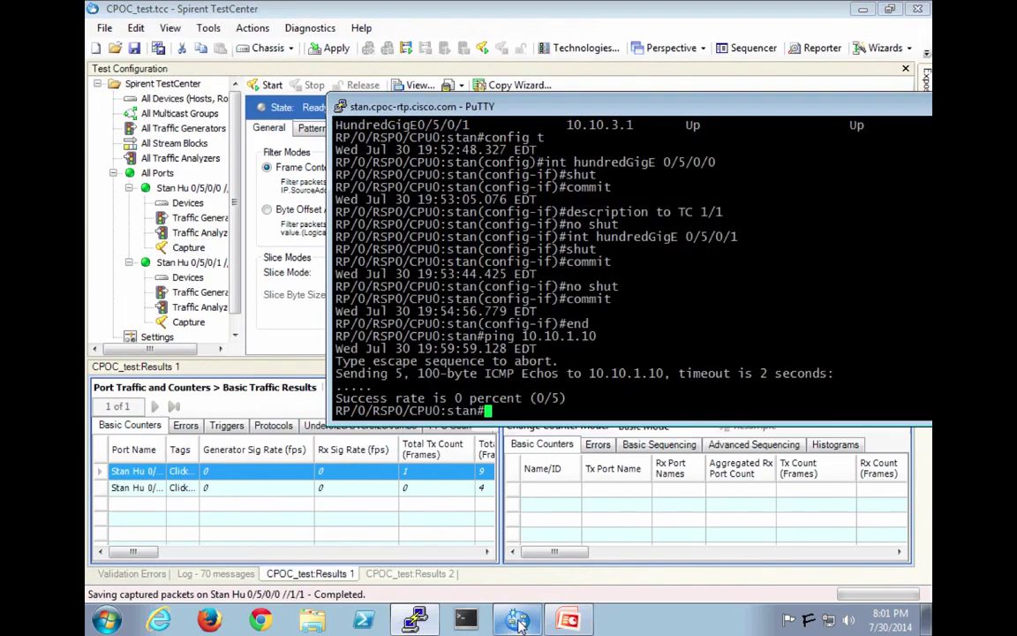
left_click(464, 557)
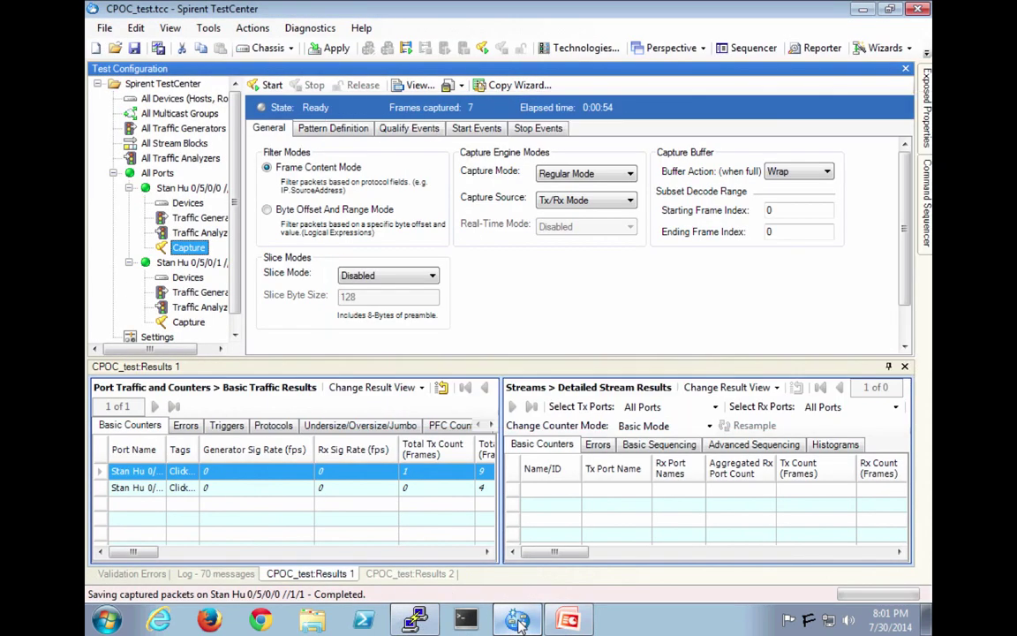
left_click(166, 201)
left_click(879, 212)
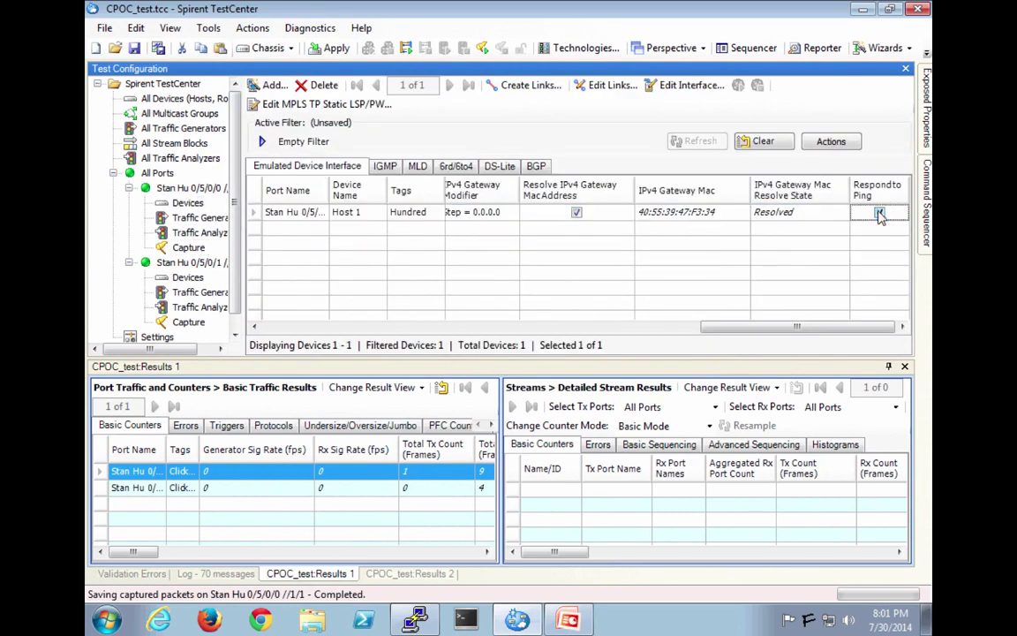
left_click(332, 51)
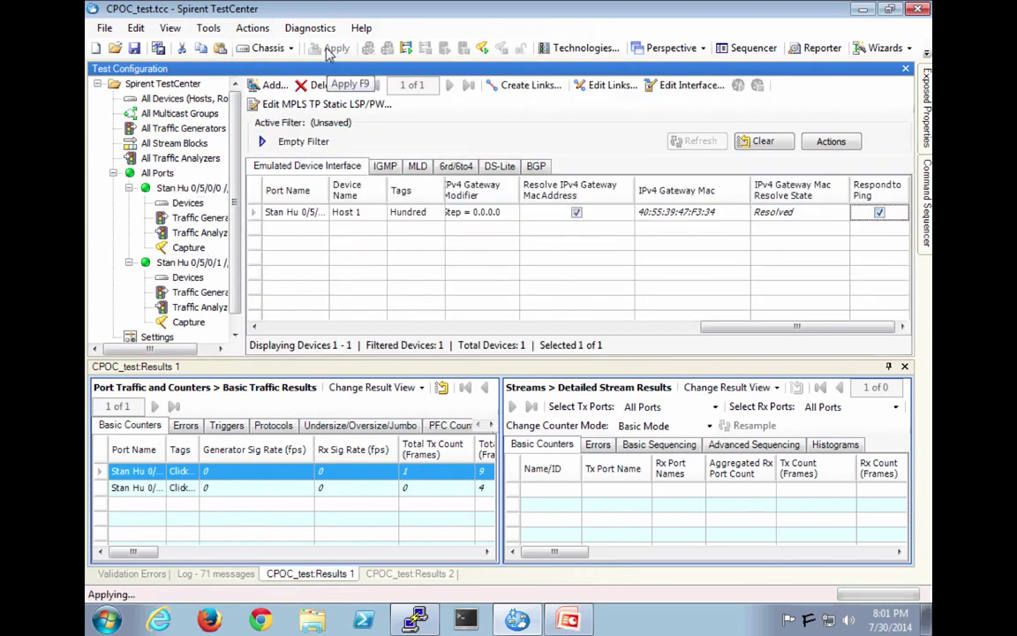
Start a new capture on port Stan Hu 0/5/0/0 //1/1 and repeat the ping to 10.10.1.10 from the PuTTY session.
left_click(187, 248)
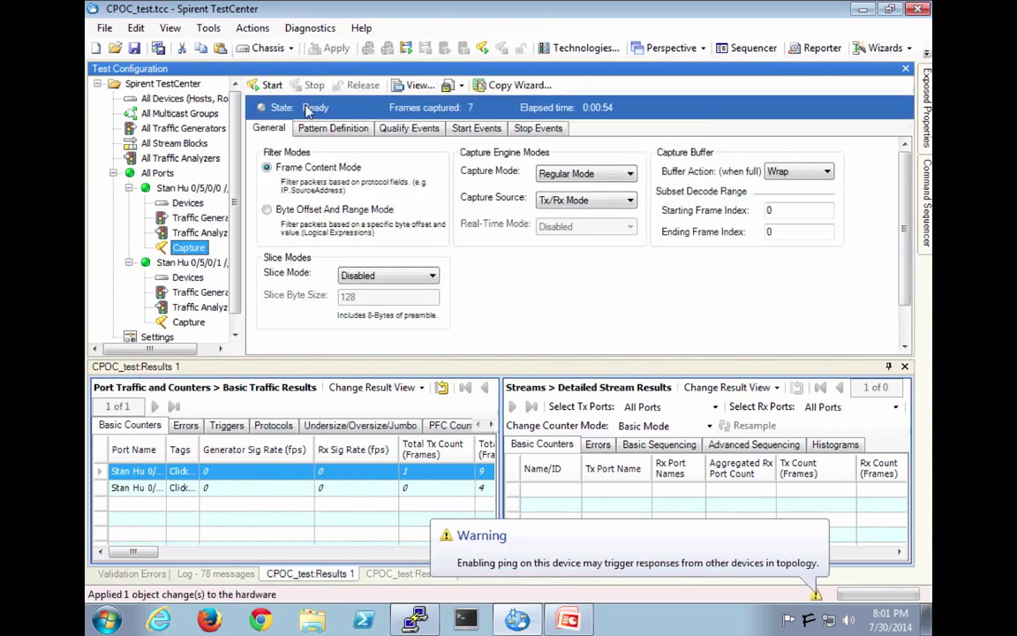
left_click(267, 85)
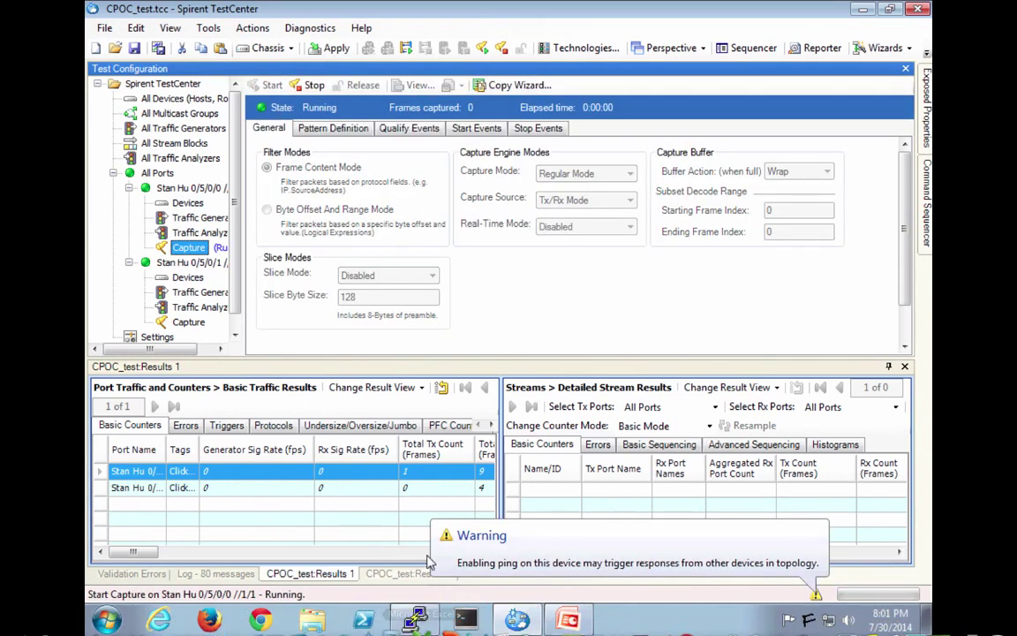
left_click(466, 619)
key("Up")
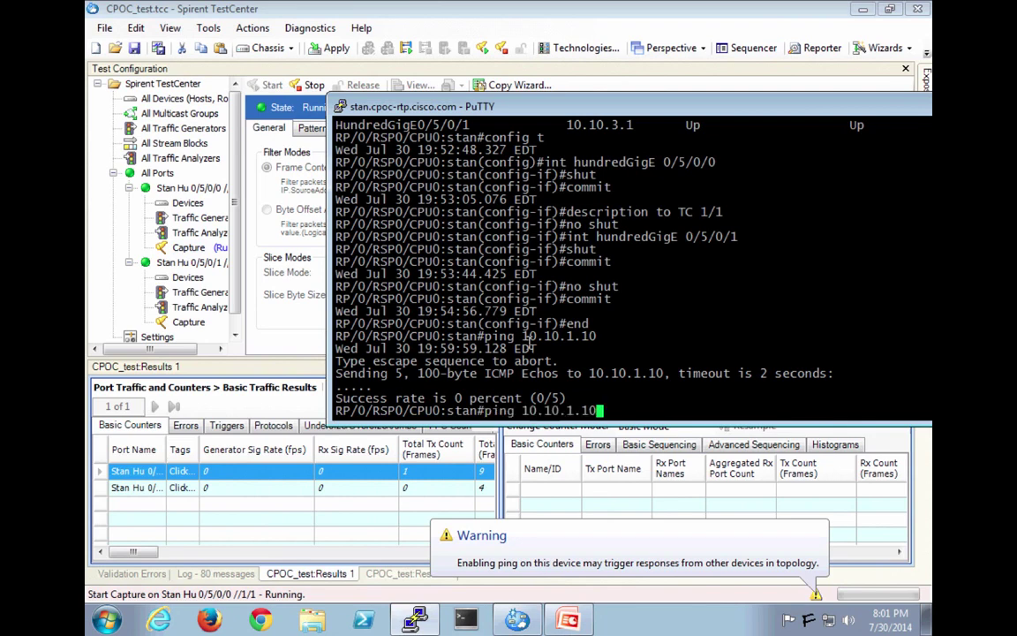
key("Return")
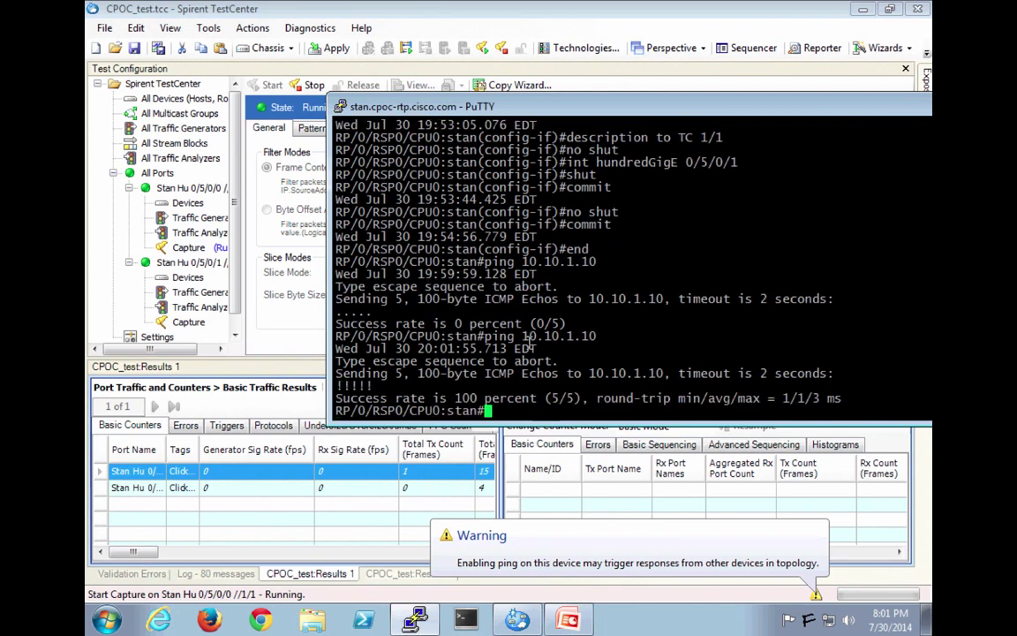
Stop the new capture in Spirent TestCenter, inspect the ping requests and replies in Wireshark, and close the viewer.
left_click(285, 283)
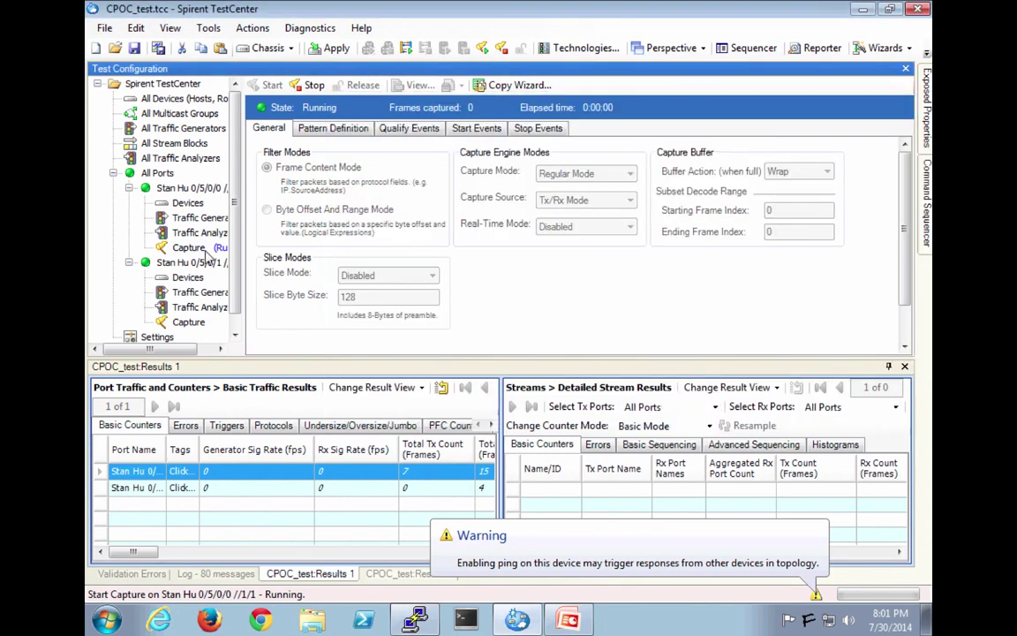
left_click(309, 84)
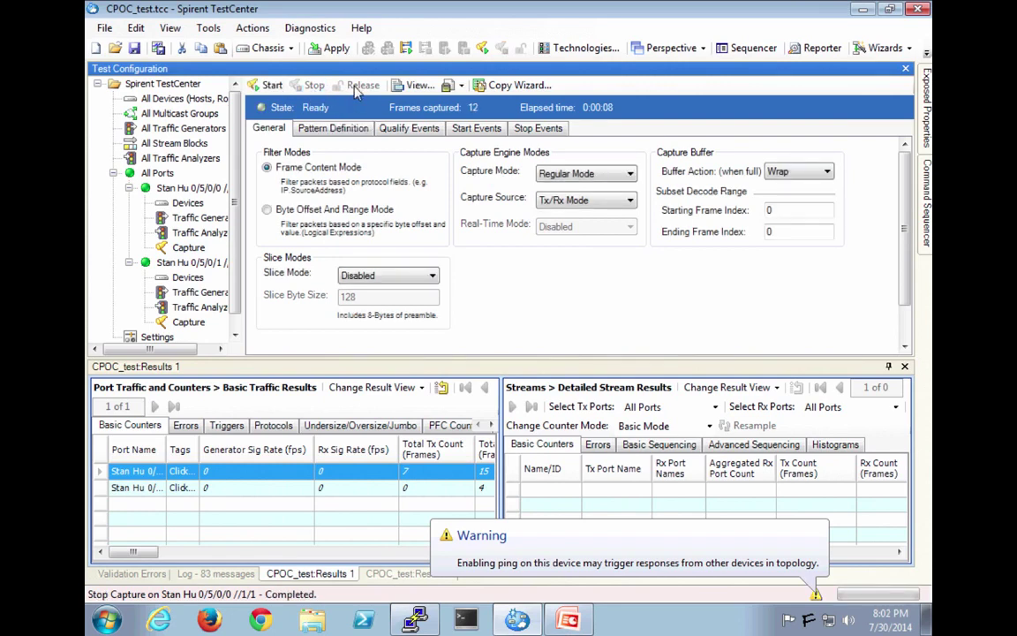
left_click(413, 85)
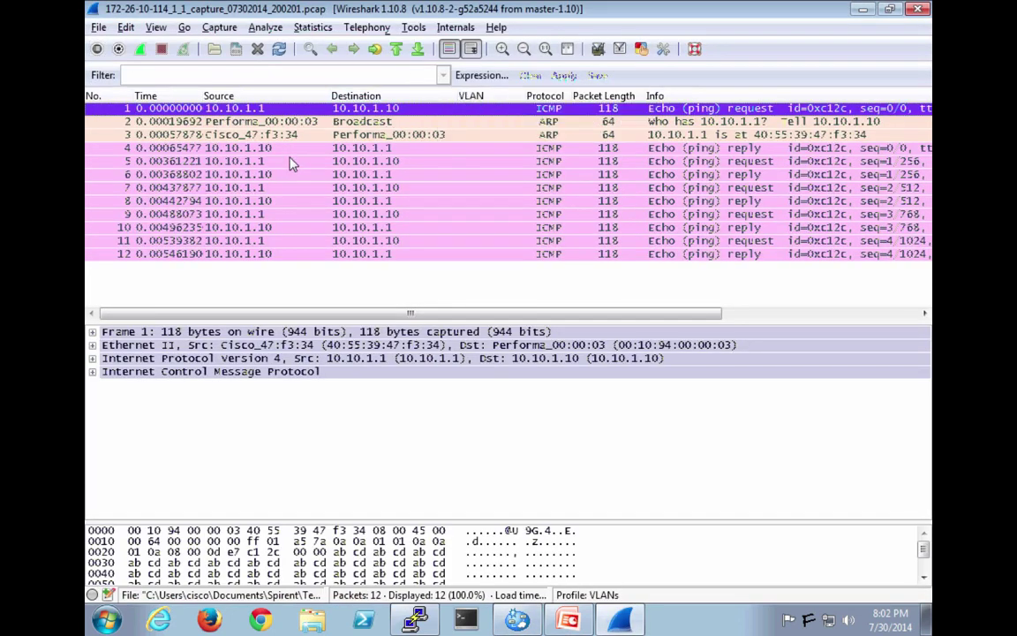
left_click(746, 162)
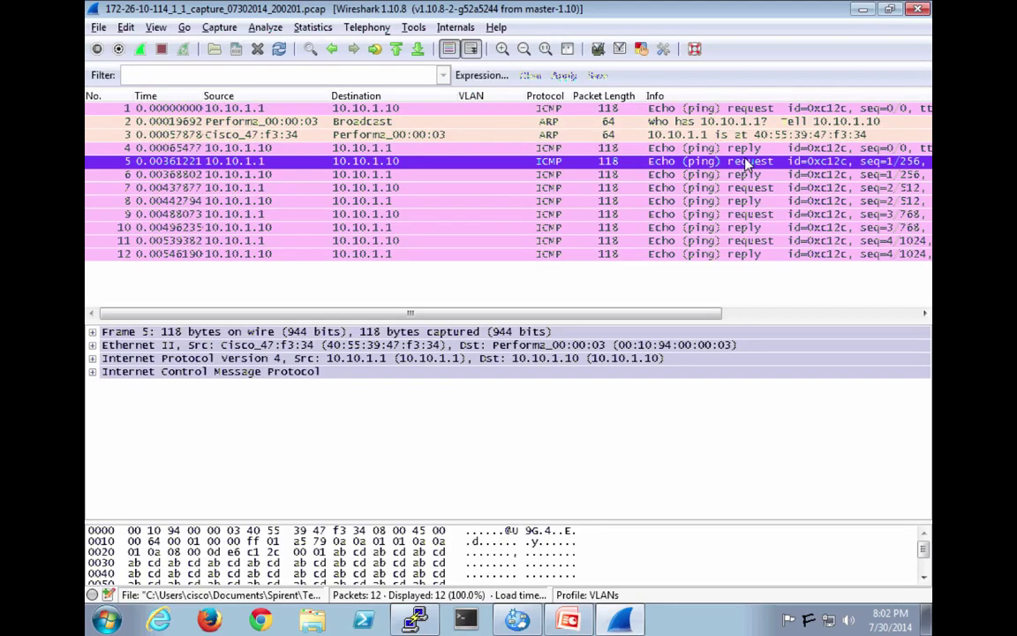
left_click(921, 22)
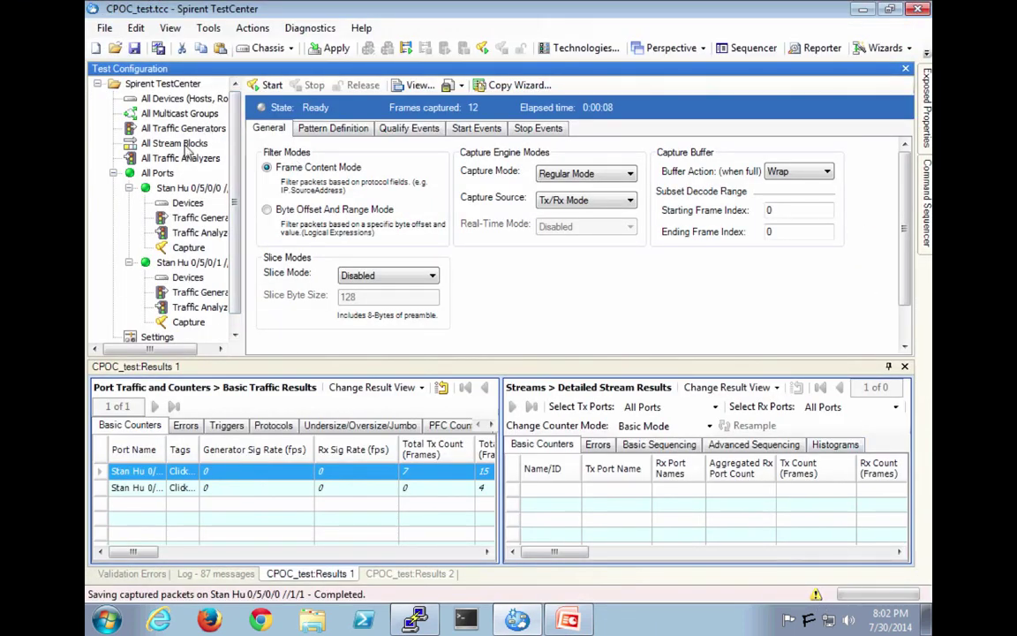
Turn off Respond to Ping for Host 1, ping its gateway 10.10.1.1 from the device, and close the ping dialog.
left_click(186, 203)
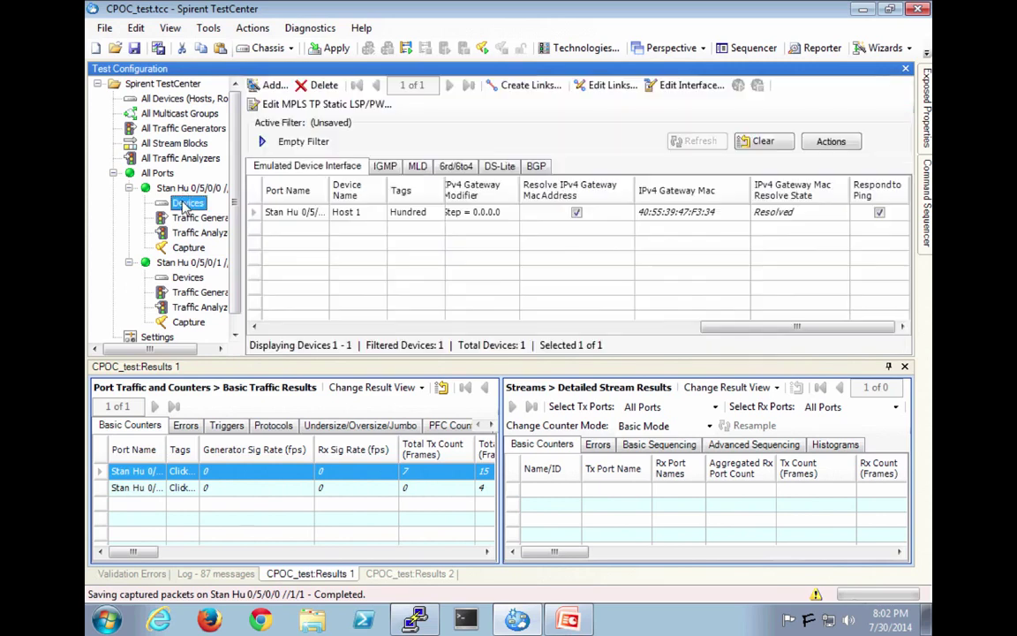
left_click(880, 212)
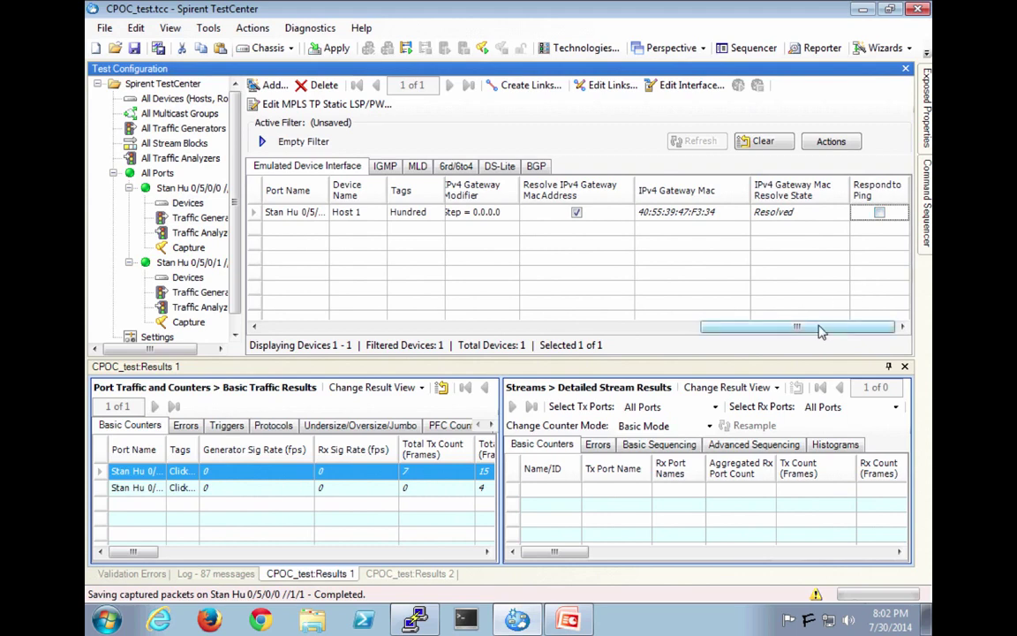
left_click_drag(822, 326, 365, 327)
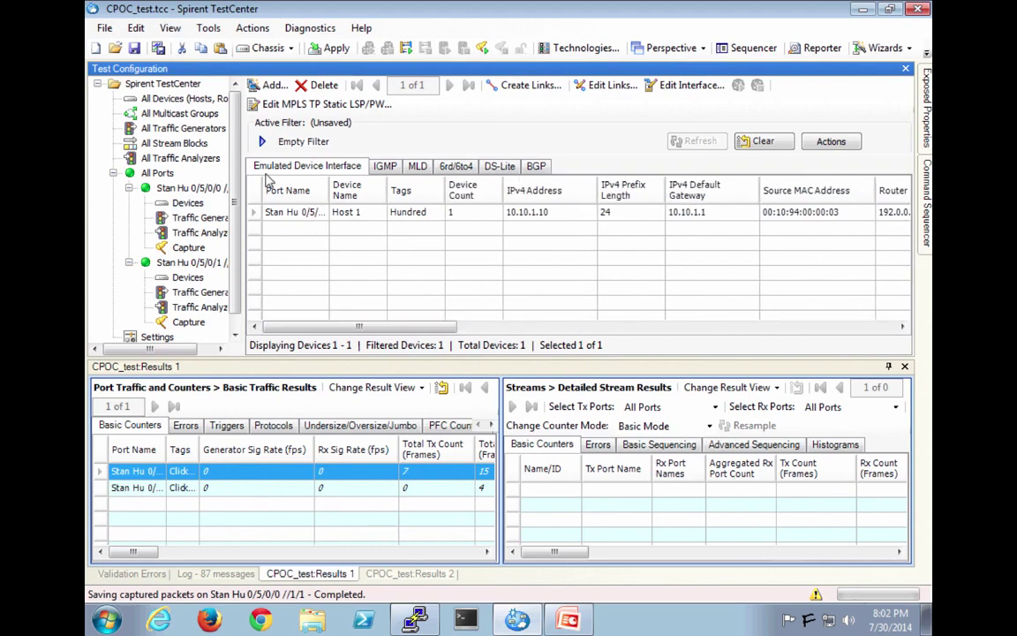
left_click(250, 214)
right_click(249, 219)
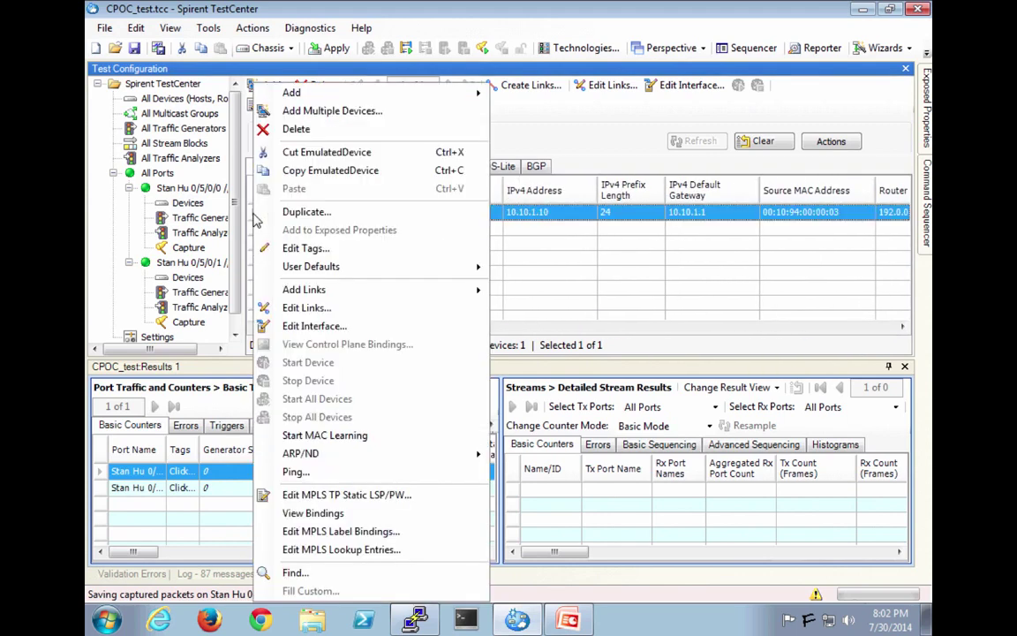
left_click(322, 473)
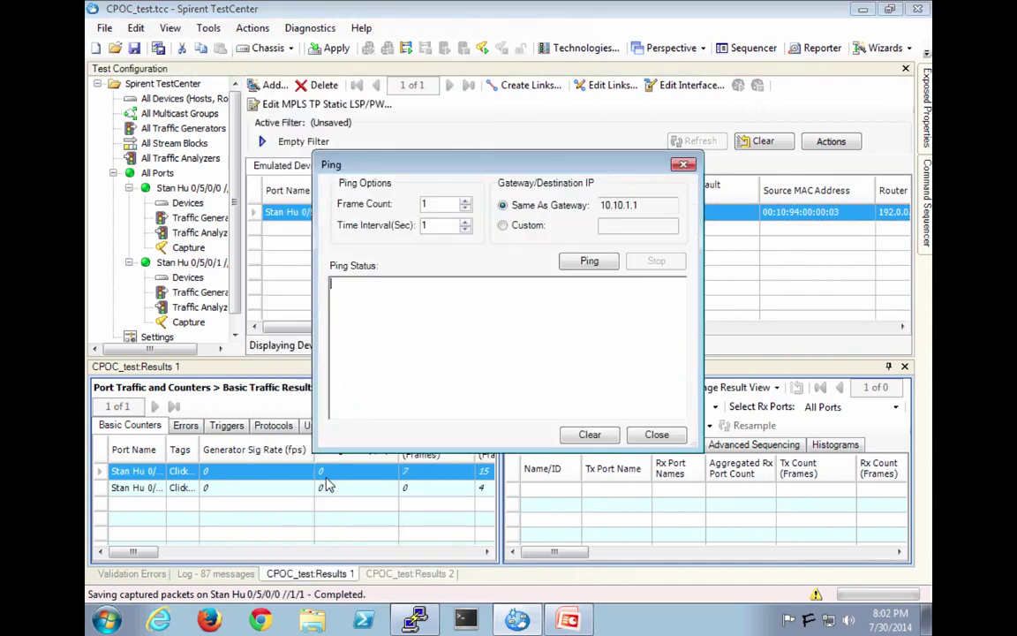
left_click(590, 262)
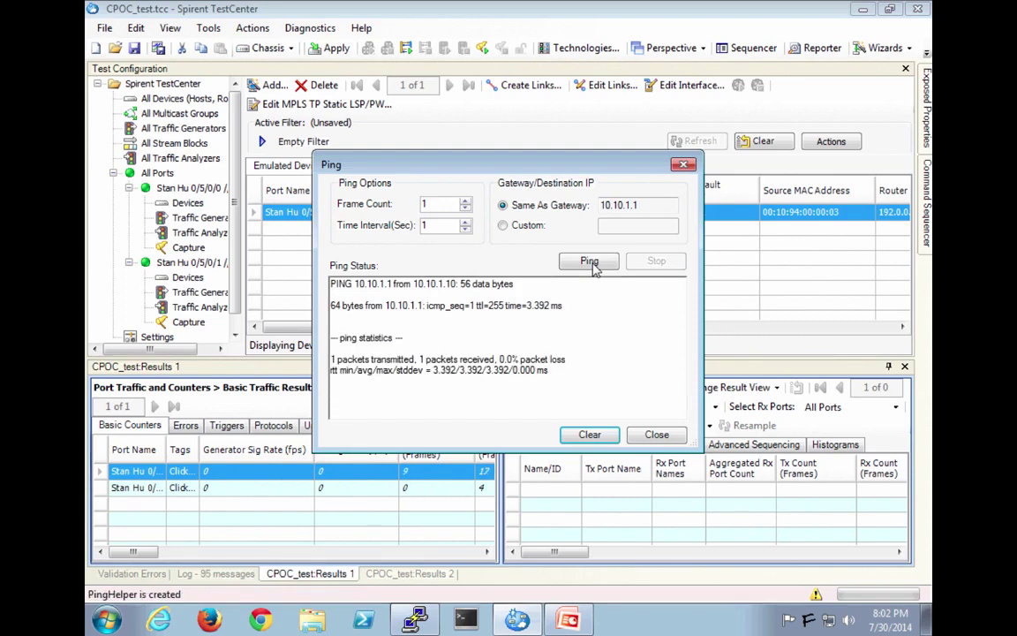
left_click(657, 434)
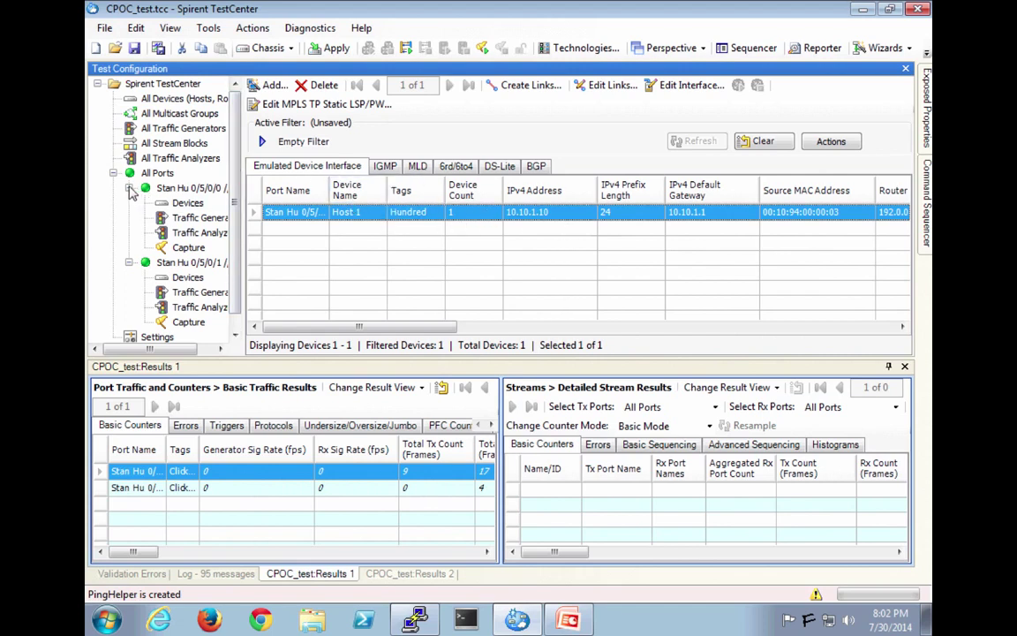
Copy the emulated device Host 1 from port 0/5/0/0 and paste it into the devices of port 0/5/0/1.
left_click(179, 277)
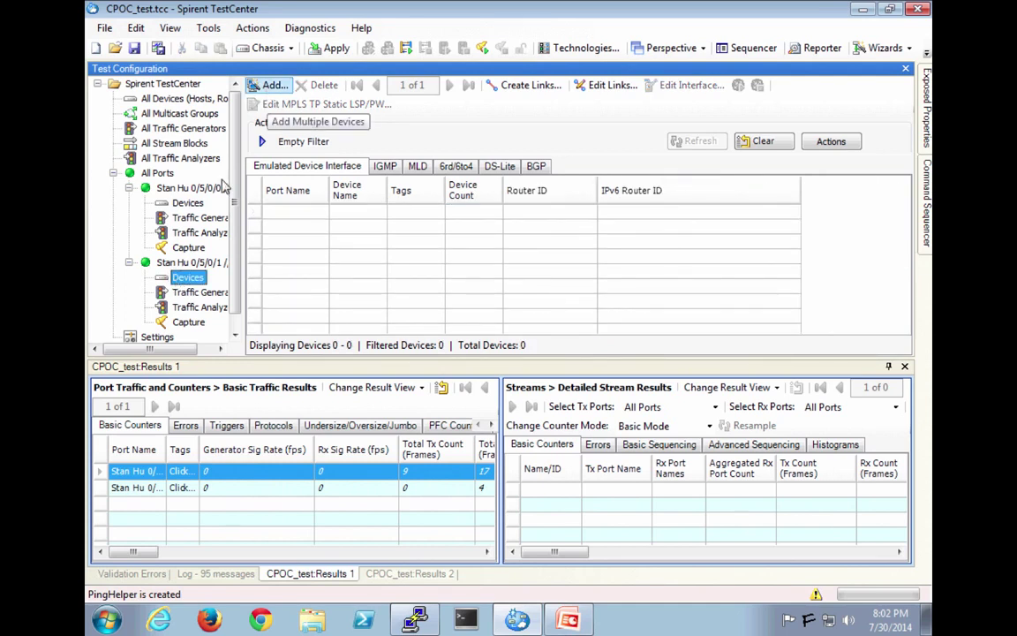
left_click(186, 203)
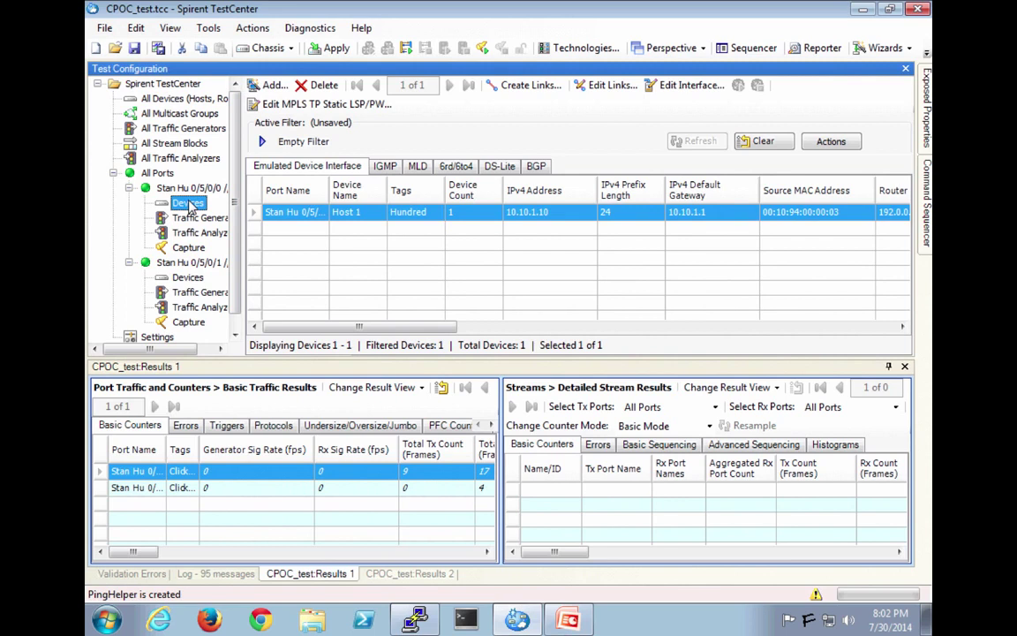
right_click(256, 212)
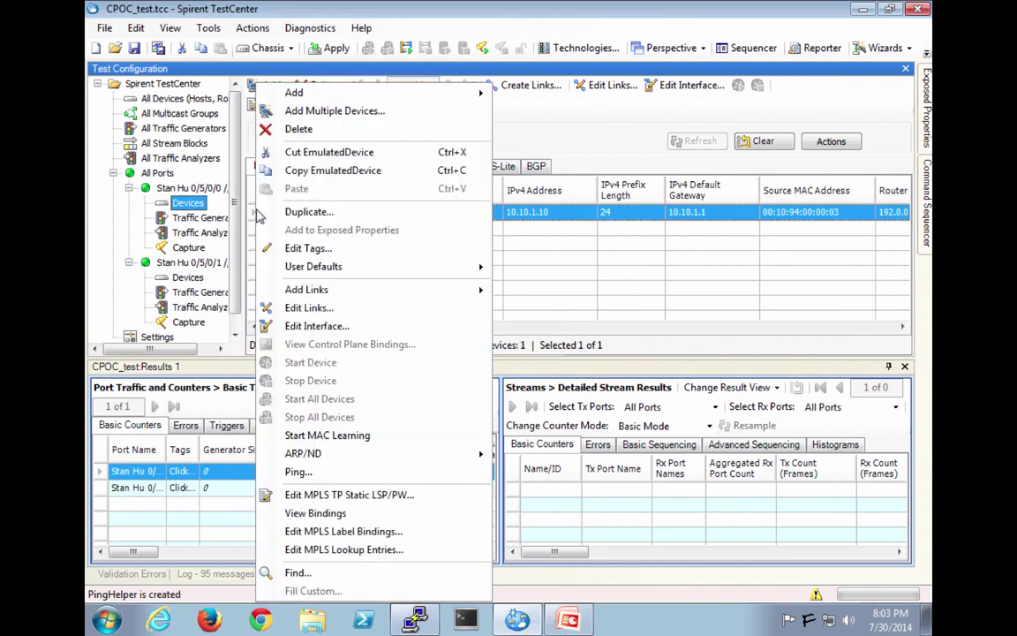
left_click(325, 171)
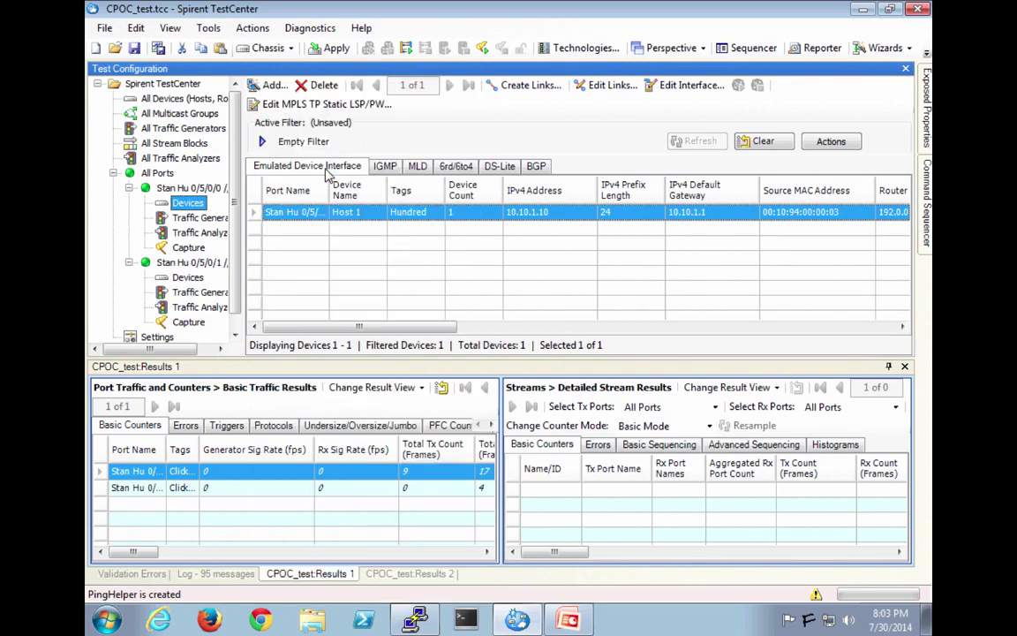
left_click(187, 278)
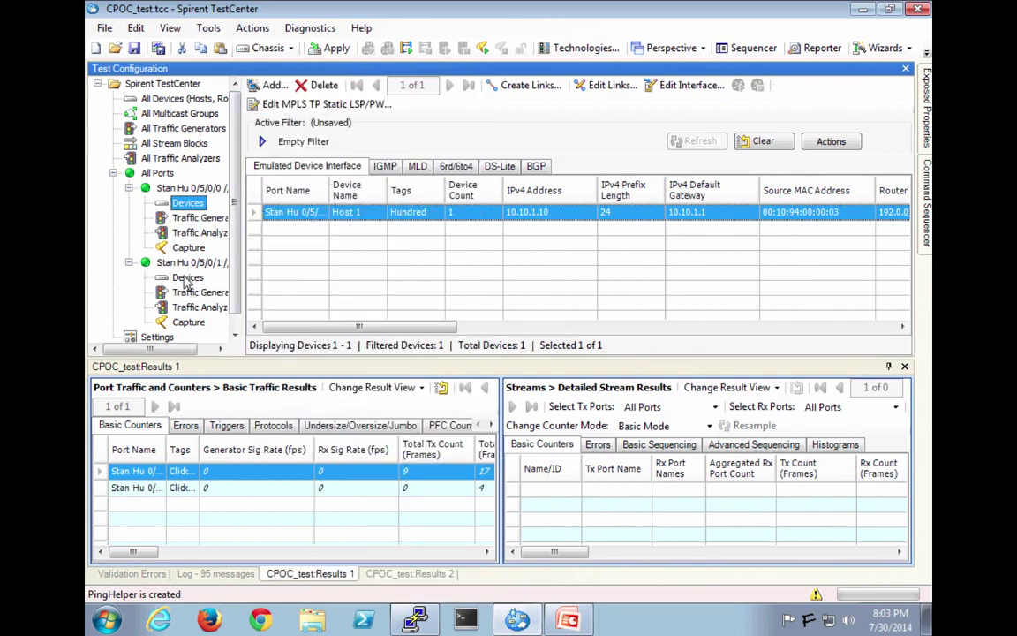
right_click(248, 215)
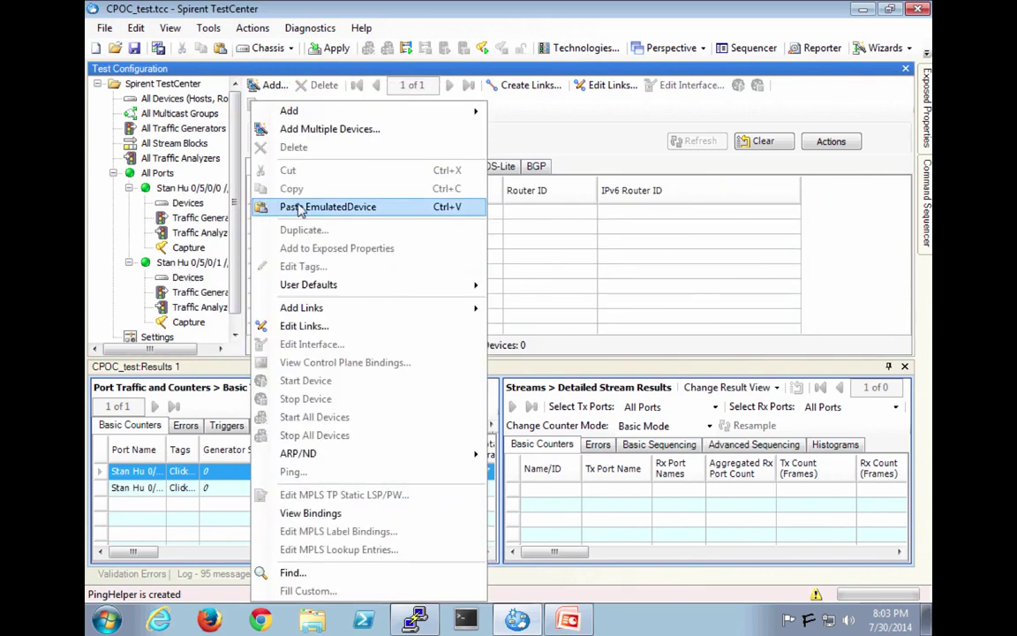
left_click(300, 208)
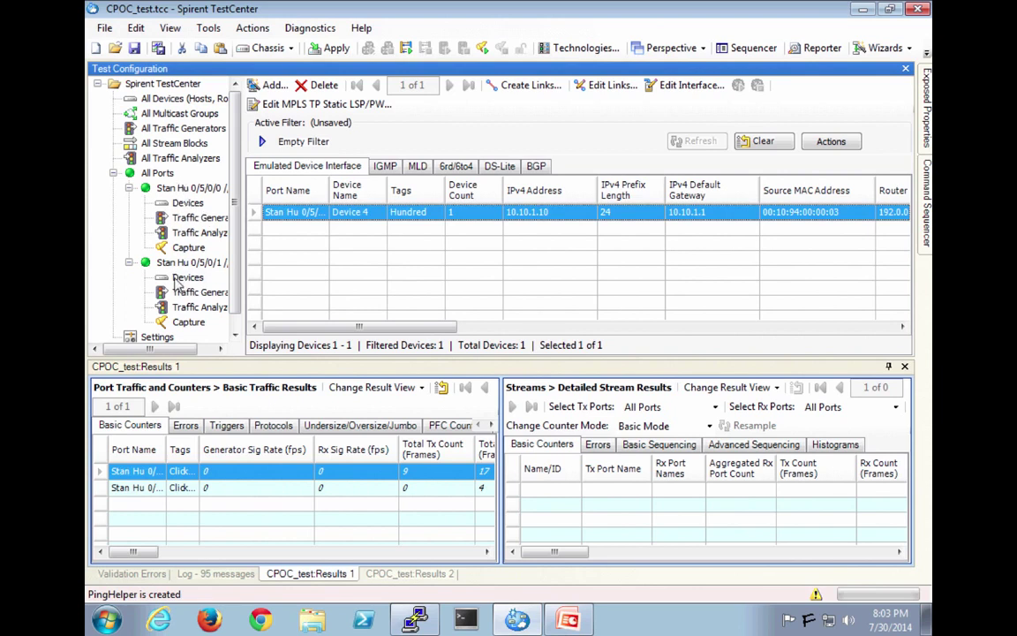
In the list of all devices, rename the pasted device to Host 2.
left_click(177, 99)
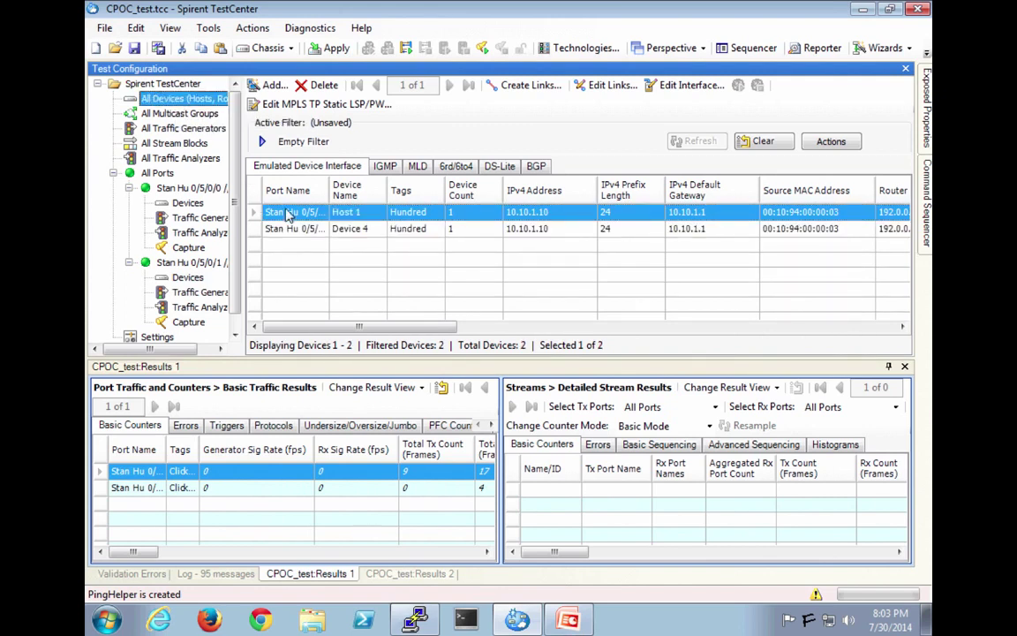
left_click(347, 228)
type("Host 2")
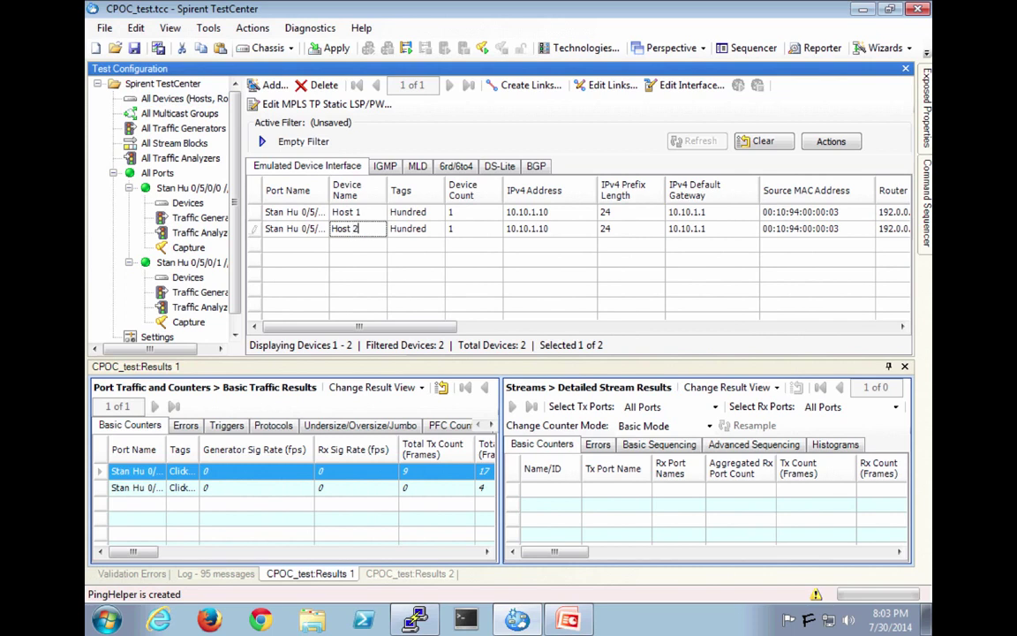
key("Return")
Rename the second device to Junk, select both devices, and fill the device names incrementally from Host 1.
left_click(365, 228)
type("Junk")
key("Return")
left_click(251, 193)
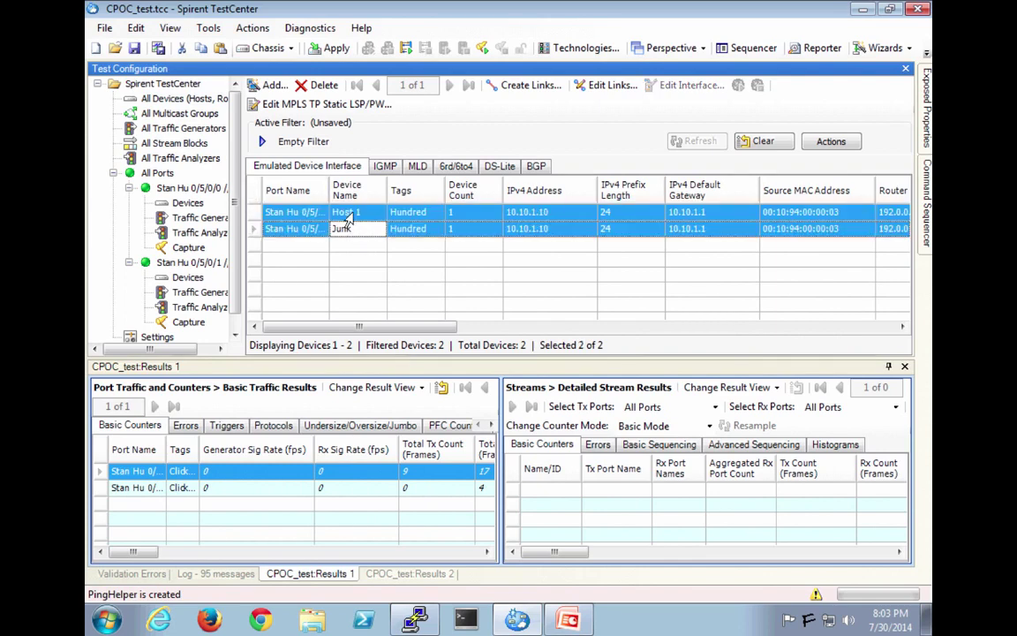
right_click(381, 220)
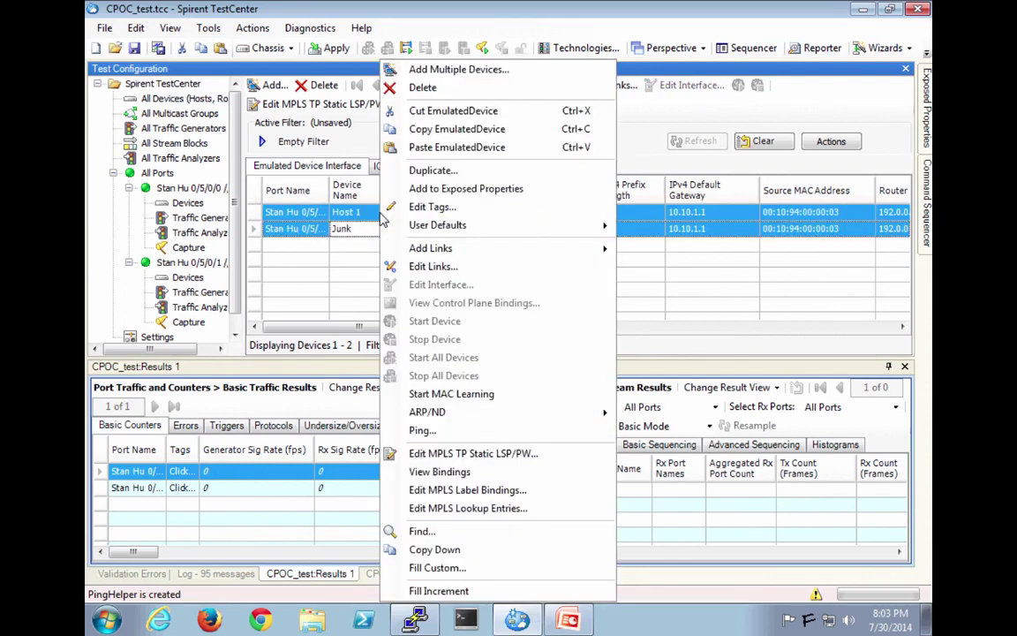
left_click(439, 591)
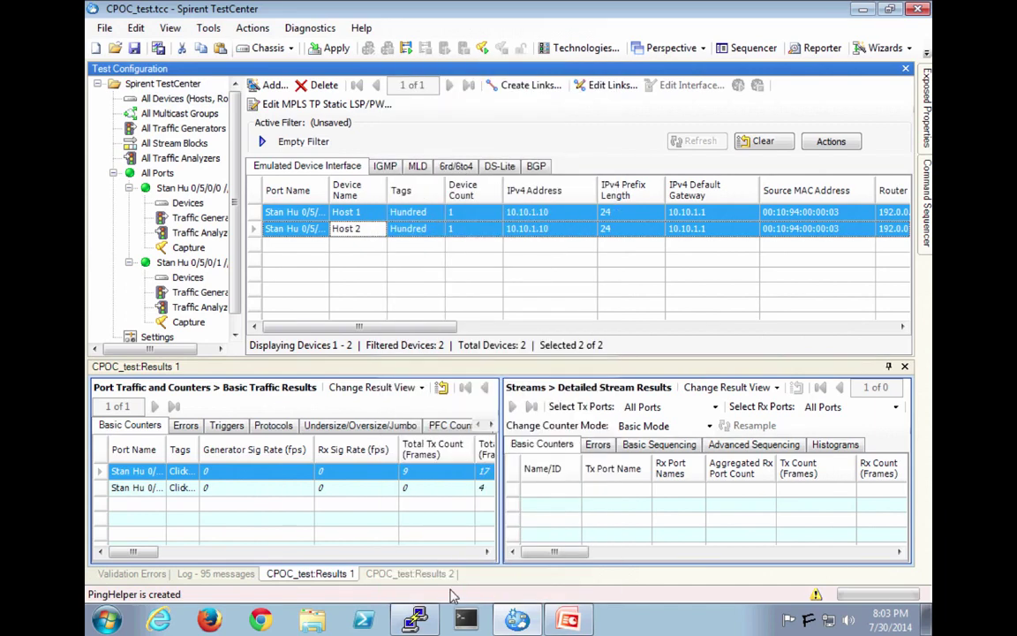
Fill the IPv4 addresses of both hosts with a custom increment from 10.10.1.10 using a step of 0.0.2.0.
right_click(560, 221)
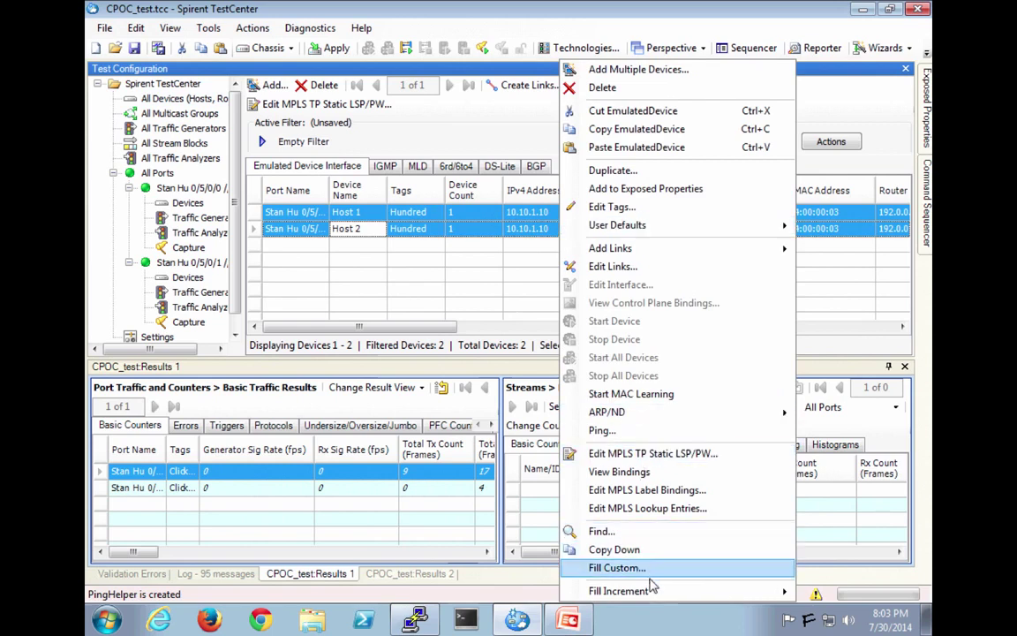
mouse_move(652, 591)
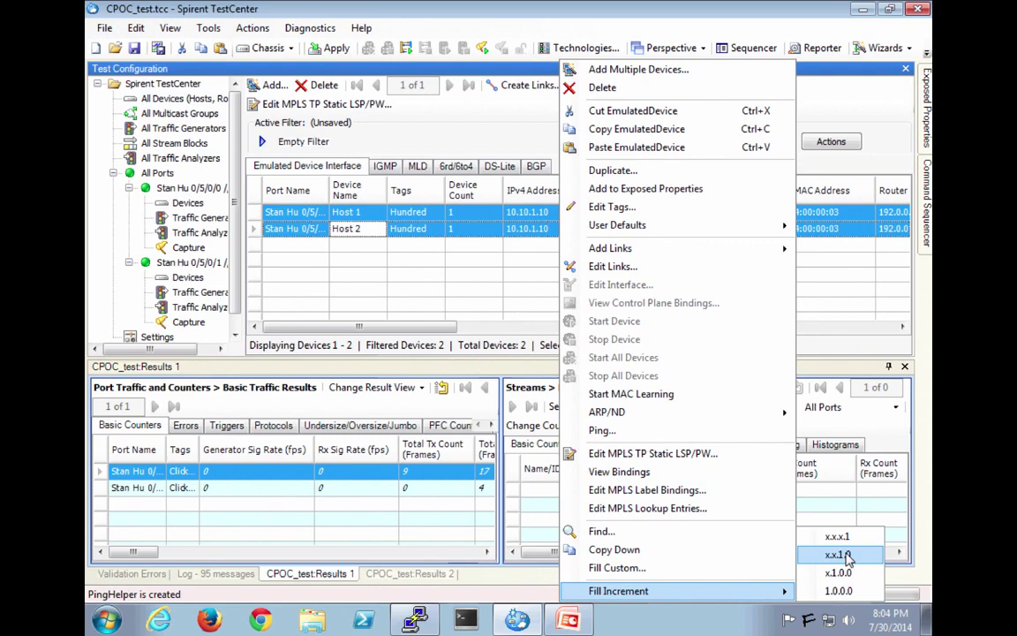
left_click(671, 570)
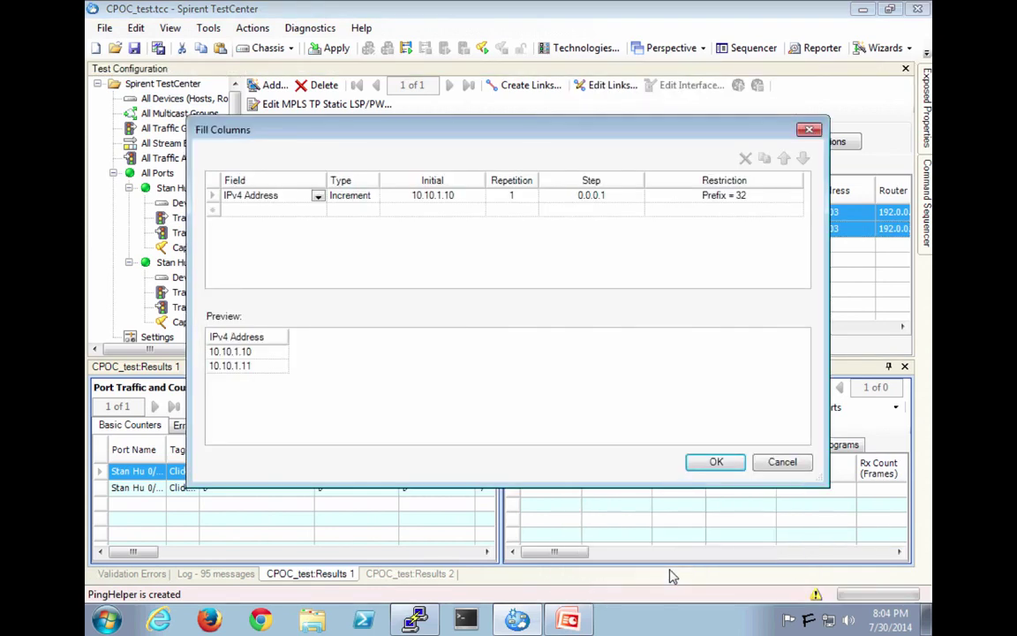
left_click(618, 198)
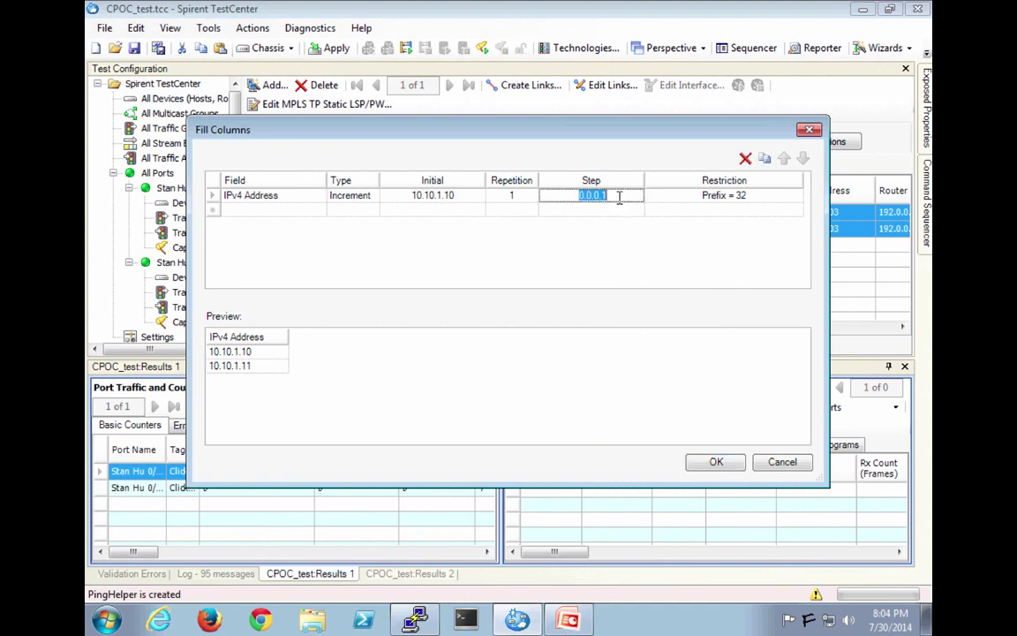
left_click(613, 195)
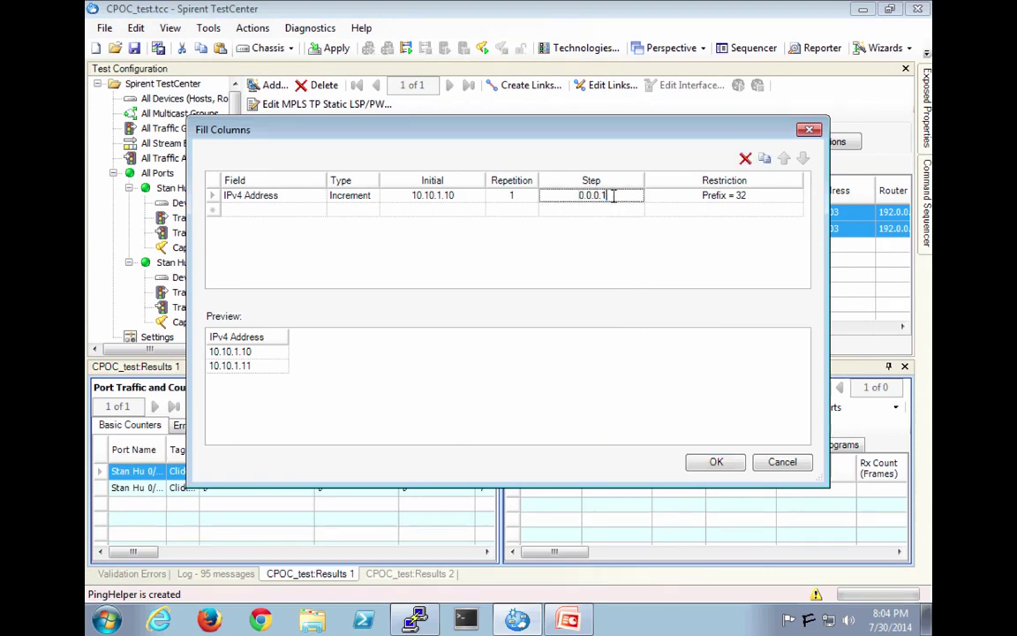
key("BackSpace")
key("BackSpace")
key("BackSpace")
type("2.0")
left_click(717, 461)
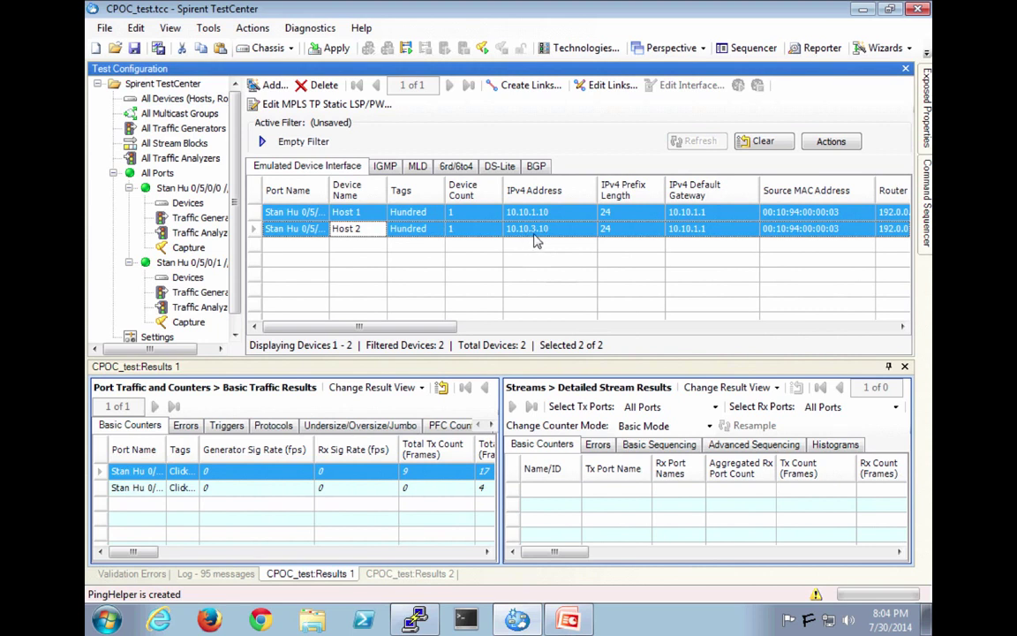
Set the IPv4 default gateway of Host 2 to 10.10.3.1.
double_click(698, 231)
key("End")
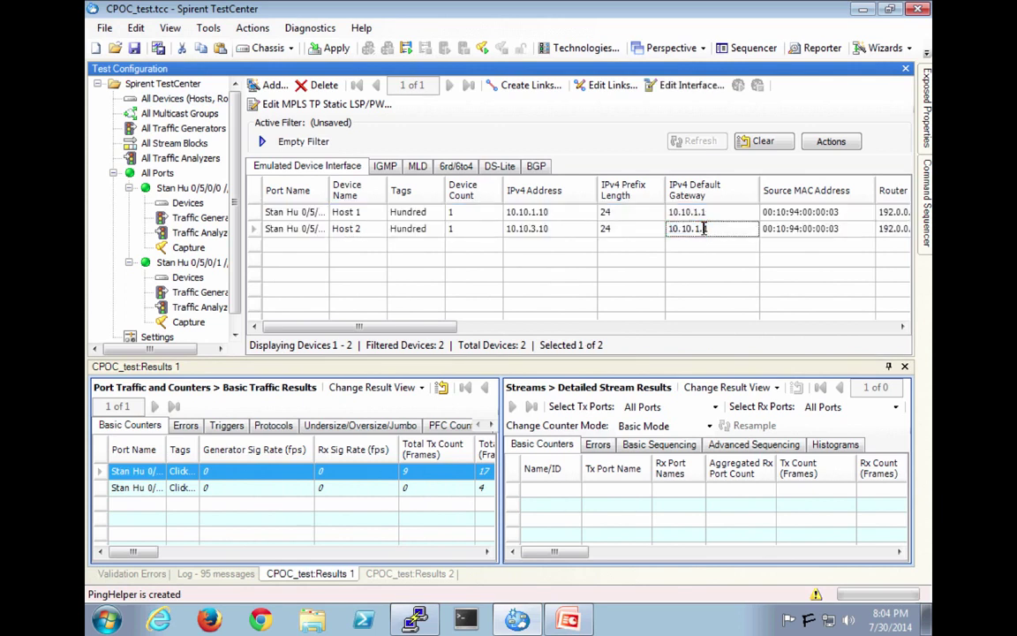
key("Left")
key("BackSpace")
type("3")
key("Return")
Set the source MAC addresses to 00:10:94:00:01:03 for Host 1 and 00:10:94:00:02:03 for Host 2, and apply the changes.
double_click(826, 212)
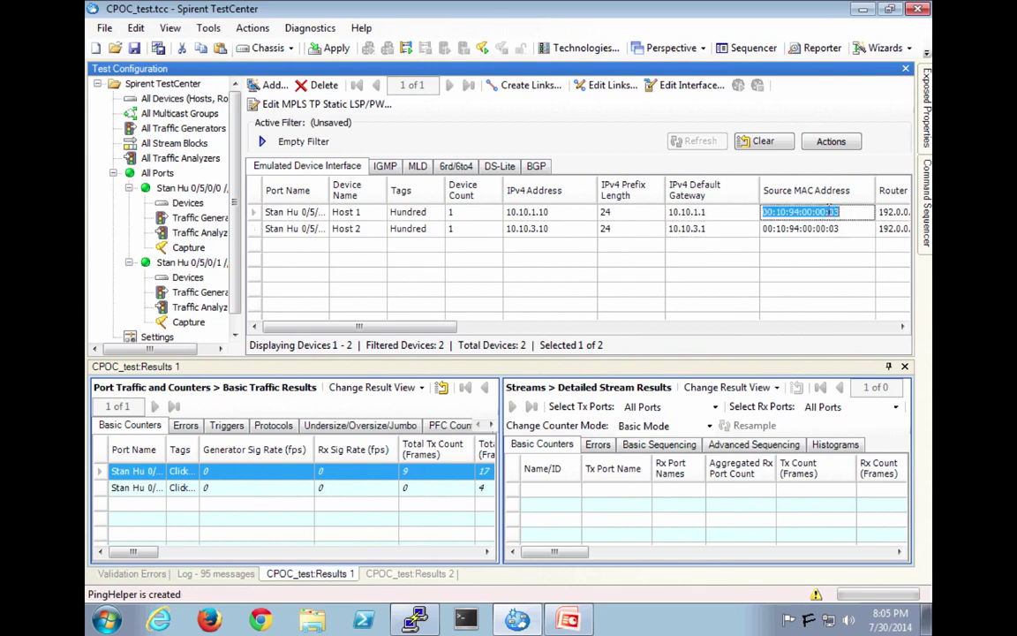
left_click(825, 211)
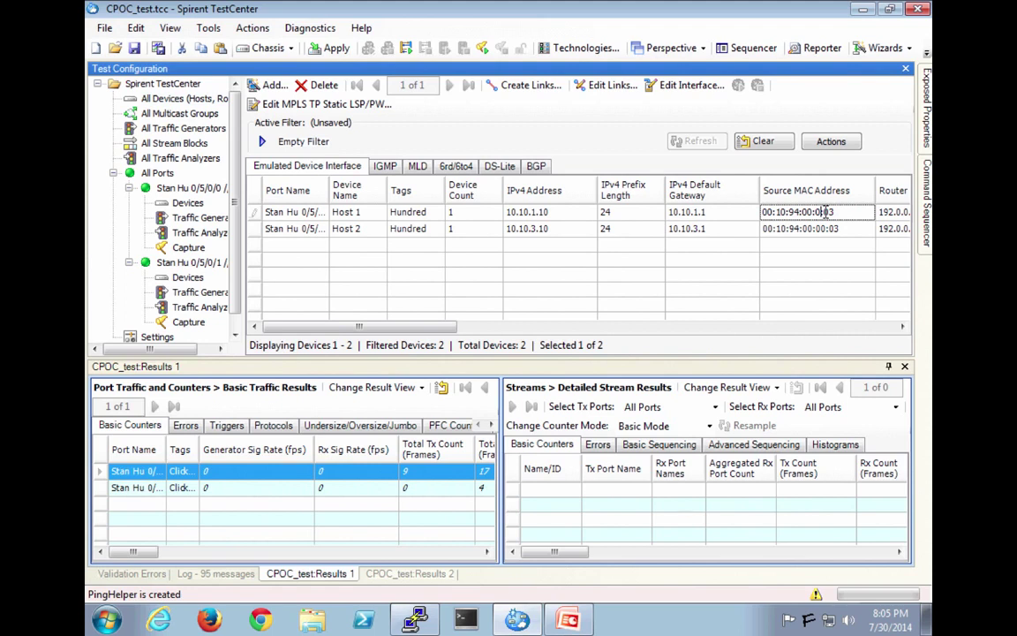
type("1")
double_click(826, 228)
left_click(830, 229)
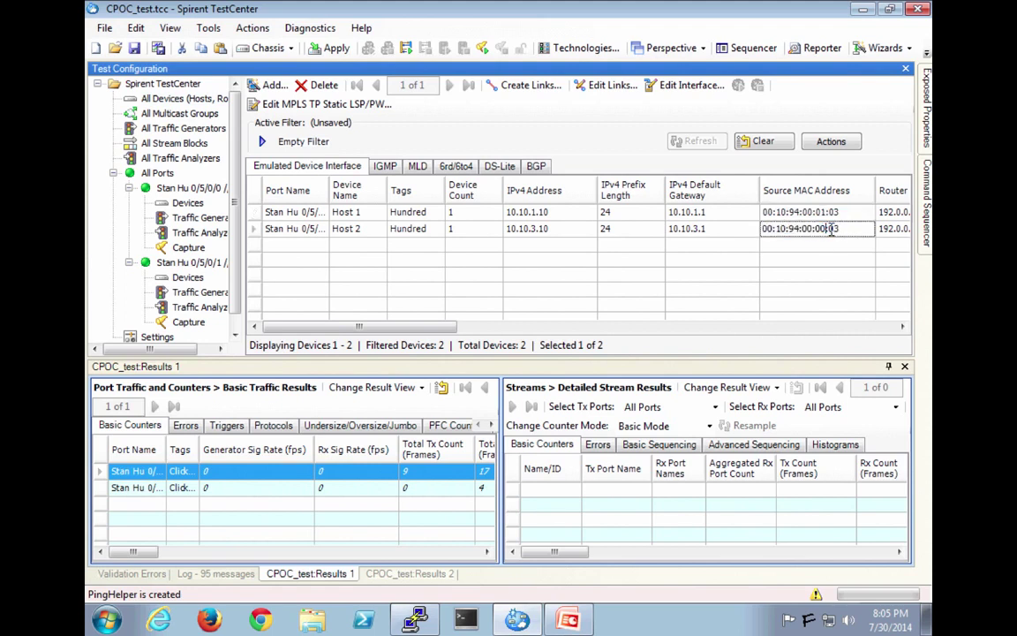
key("BackSpace")
type("2")
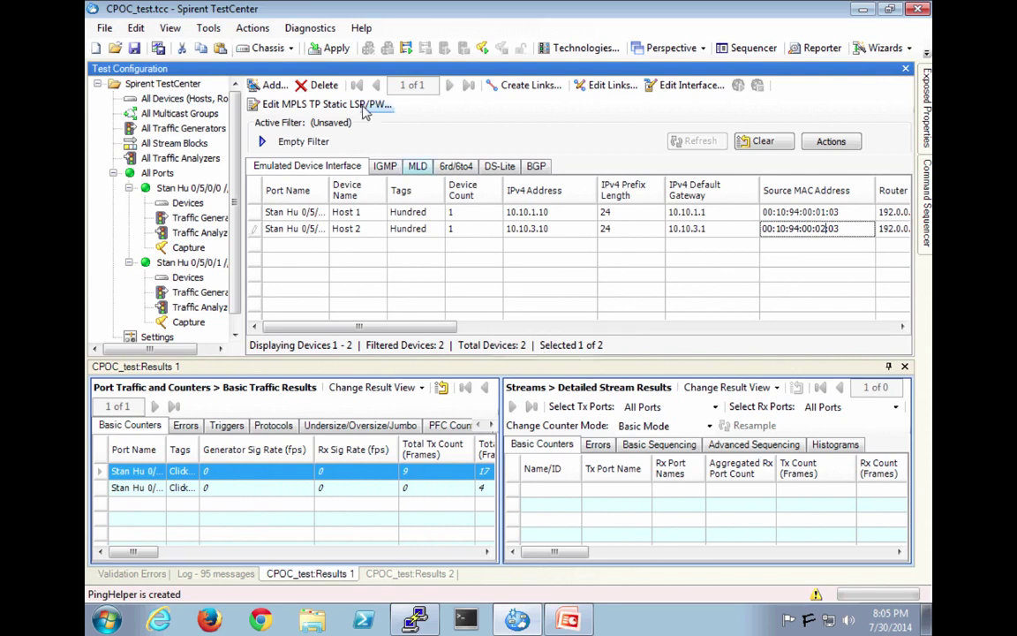
left_click(329, 48)
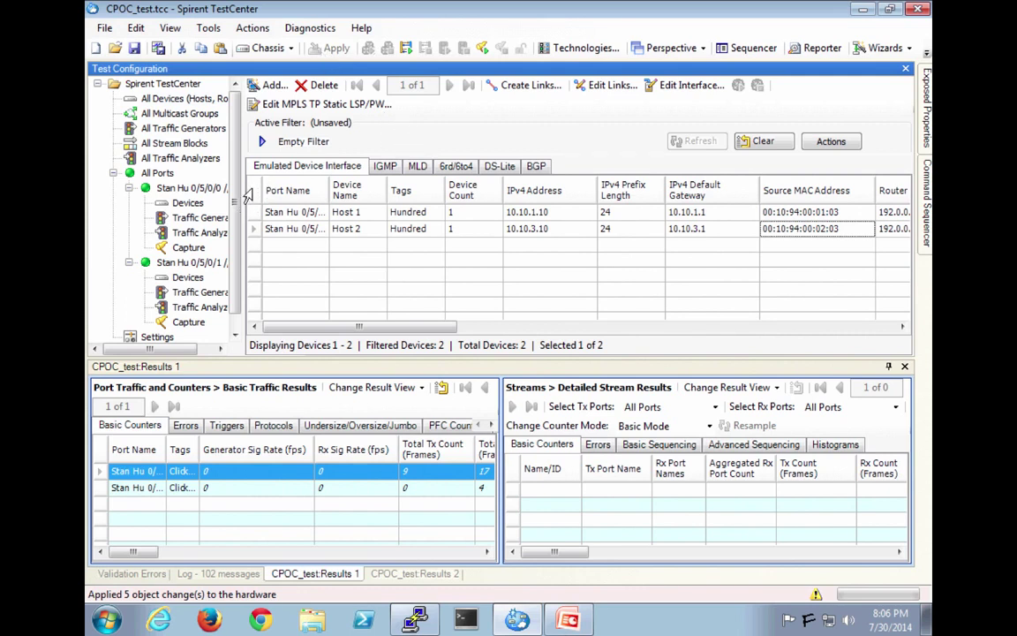
Customize the device interface columns so IPv4 Gateway Mac and IPv4 Gateway Mac Resolve State come directly after Source MAC Address.
left_click_drag(253, 212, 252, 228)
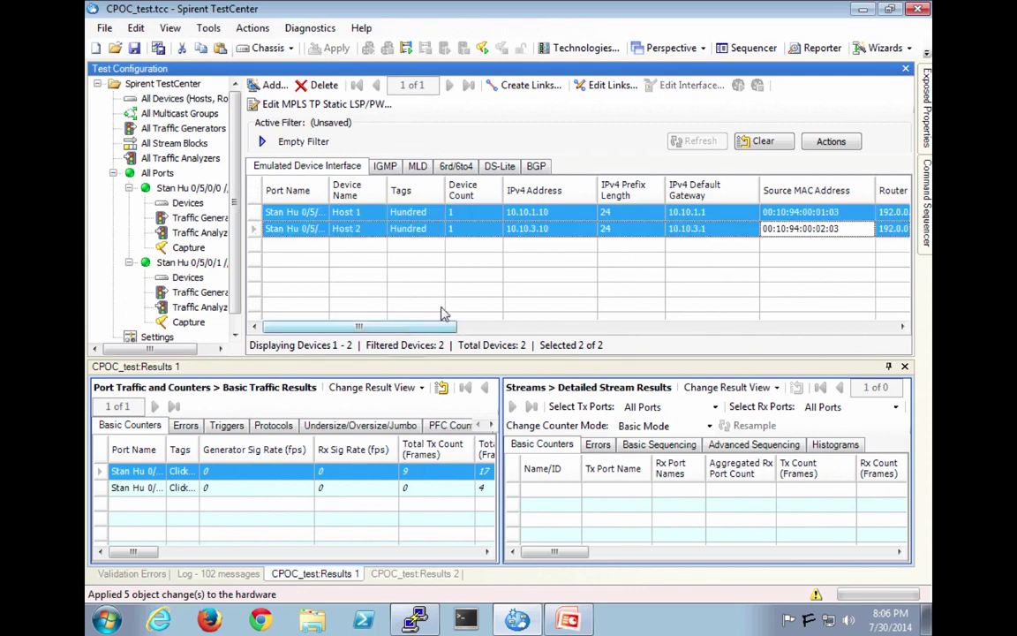
left_click_drag(447, 326, 907, 326)
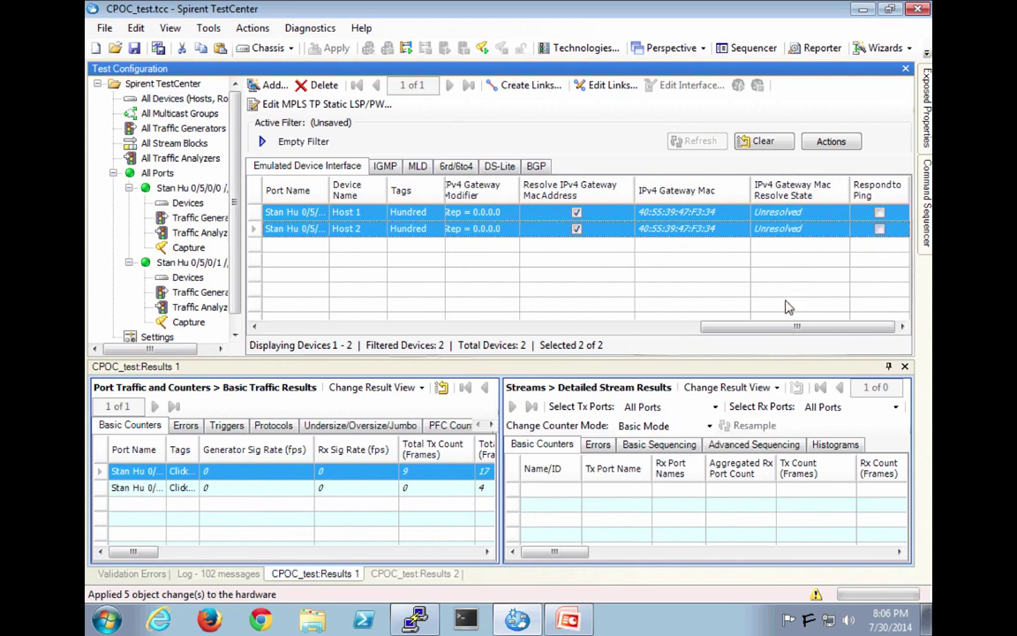
right_click(690, 194)
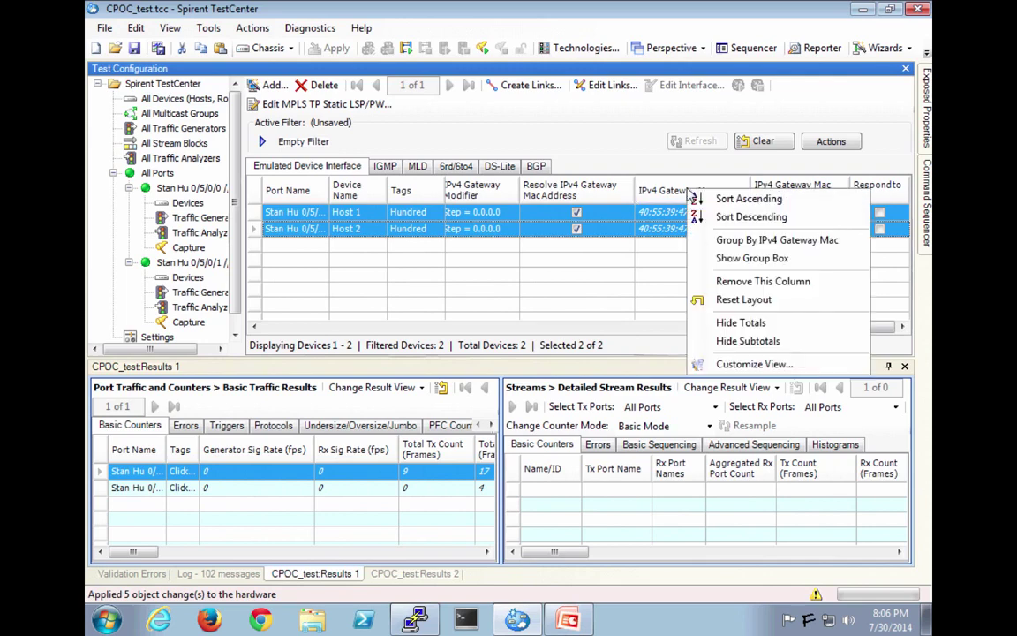
left_click(754, 365)
left_click(711, 391)
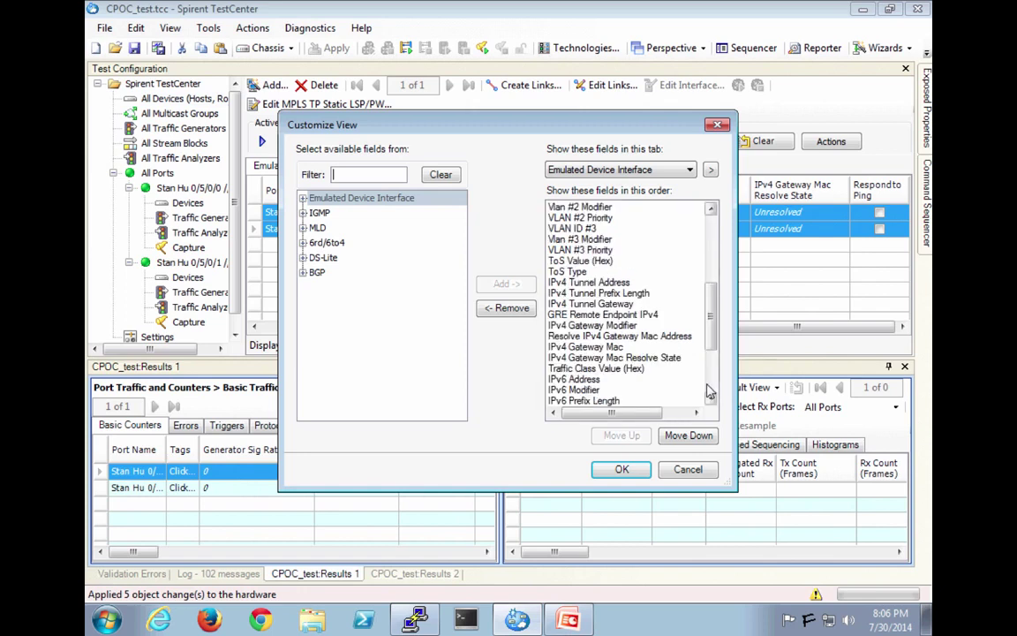
left_click(593, 347)
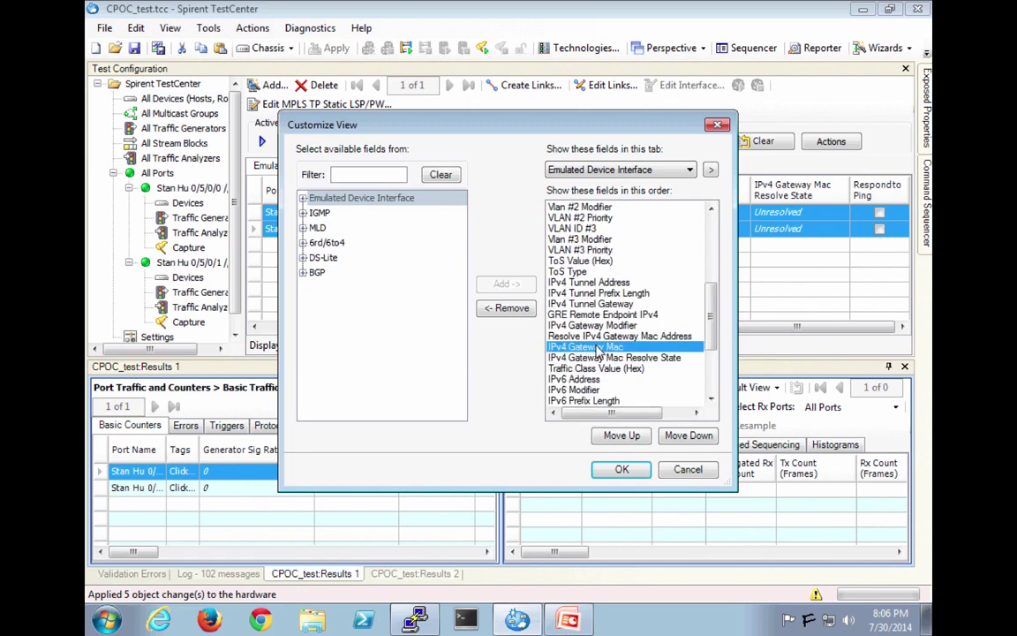
left_click(602, 358, "shift")
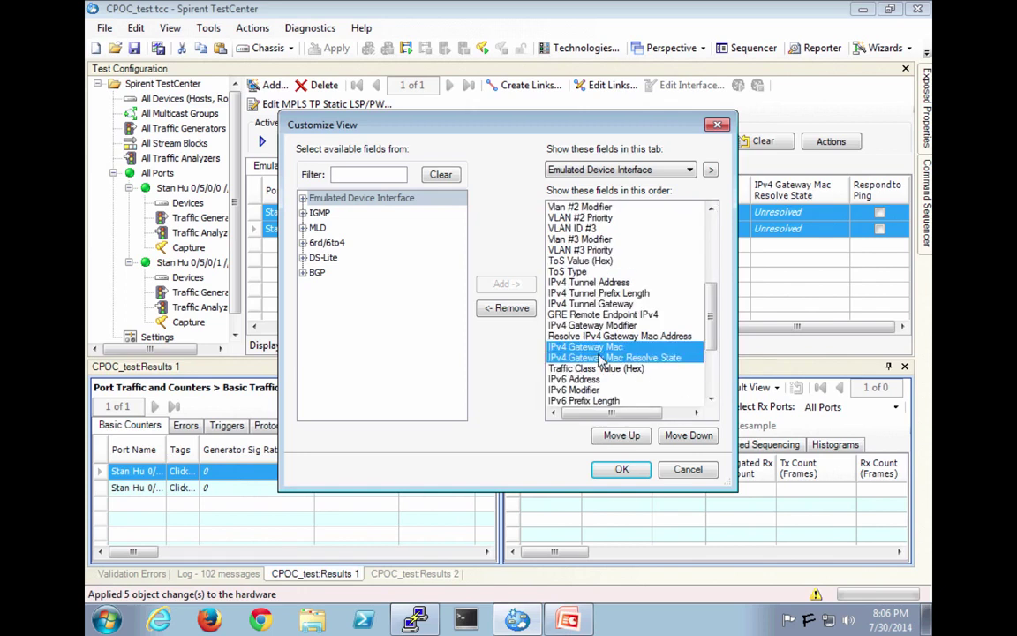
left_click(618, 435)
left_click(618, 435)
left_click(618, 435)
left_click(618, 435)
left_click(618, 435)
left_click(618, 435)
left_click(618, 435)
left_click(619, 436)
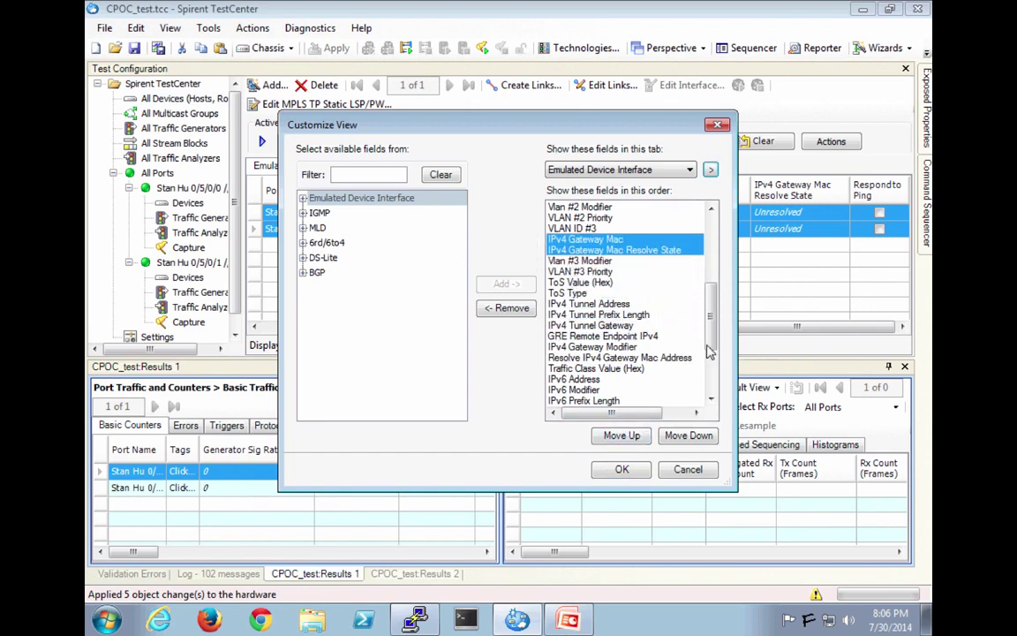
left_click_drag(711, 346, 715, 307)
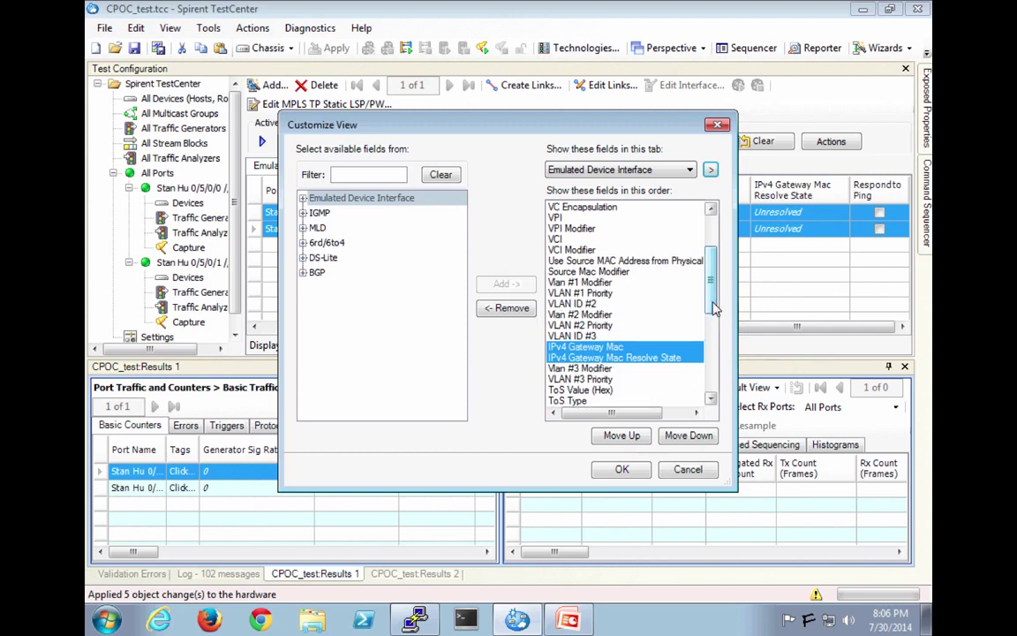
left_click(623, 436)
left_click(623, 436)
left_click(623, 436)
left_click(624, 436)
left_click(623, 437)
left_click(623, 436)
left_click(624, 436)
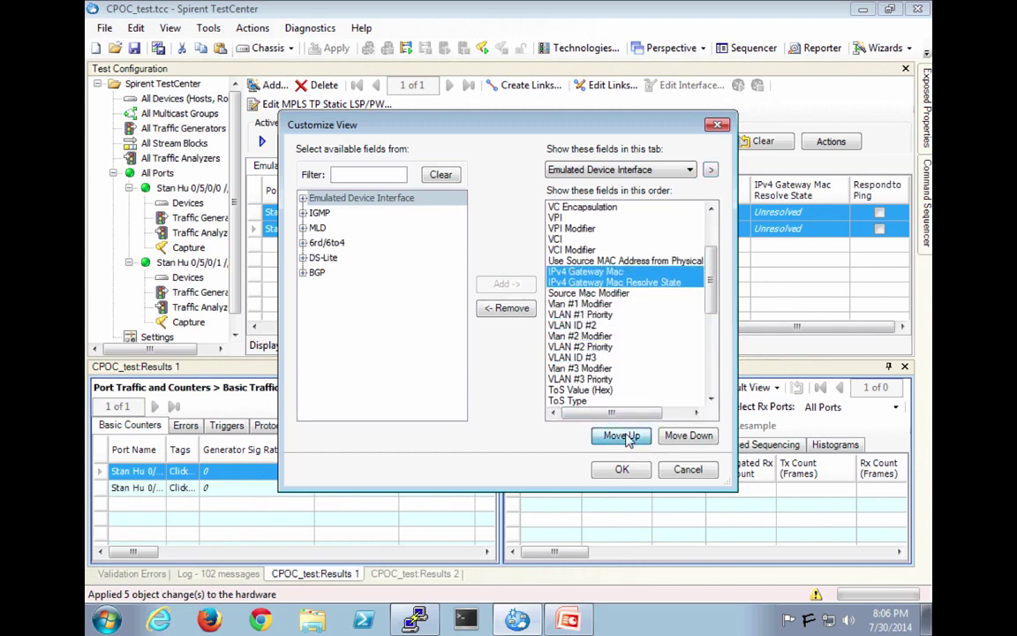
left_click(624, 436)
left_click(624, 437)
left_click(624, 436)
left_click(624, 436)
left_click(624, 437)
left_click(623, 436)
left_click(623, 436)
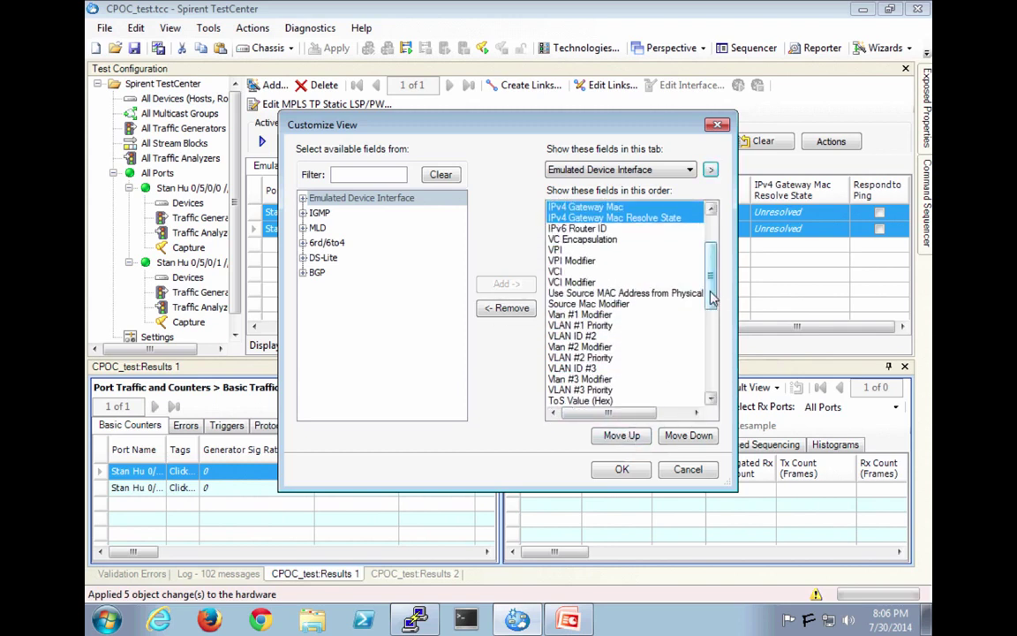
left_click_drag(712, 298, 712, 272)
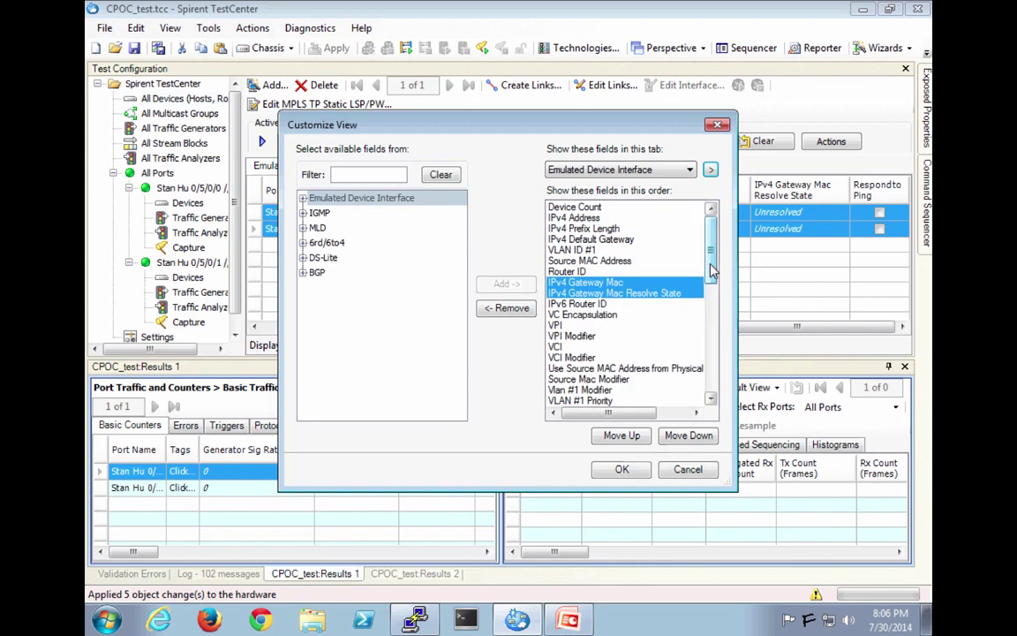
left_click(623, 435)
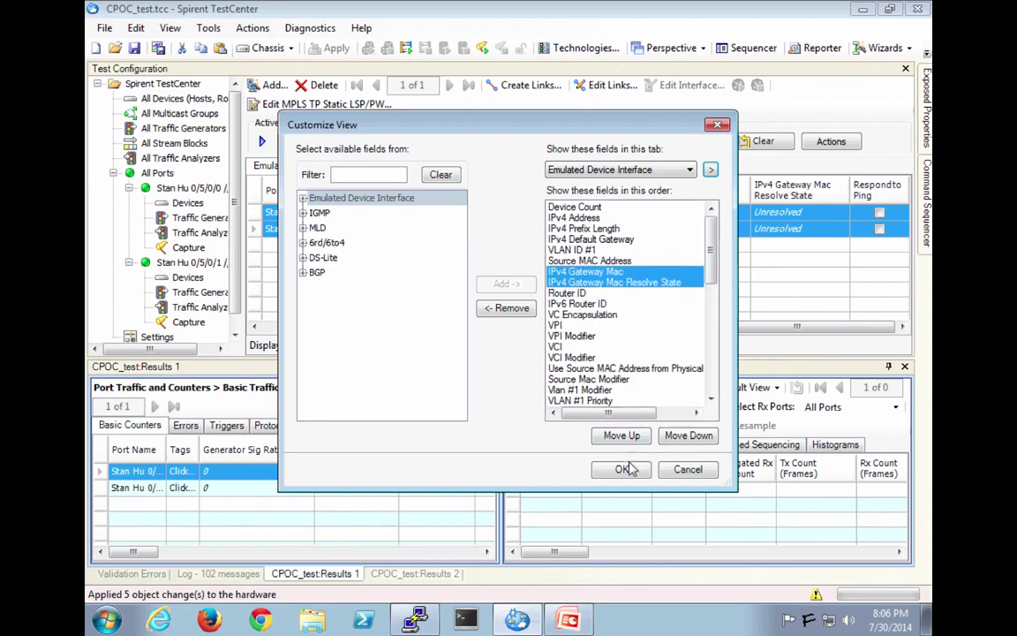
left_click(622, 469)
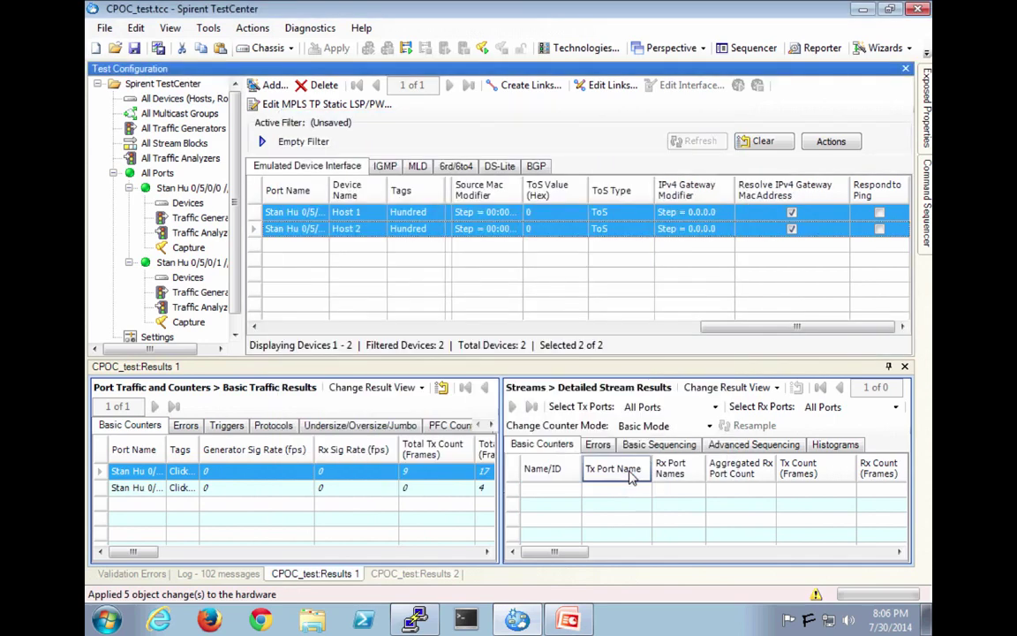
Narrow the configuration tree and the Device Name, Device Count, IPv4 Address and IPv4 Prefix Length columns to make room for the gateway MAC columns.
left_click(279, 329)
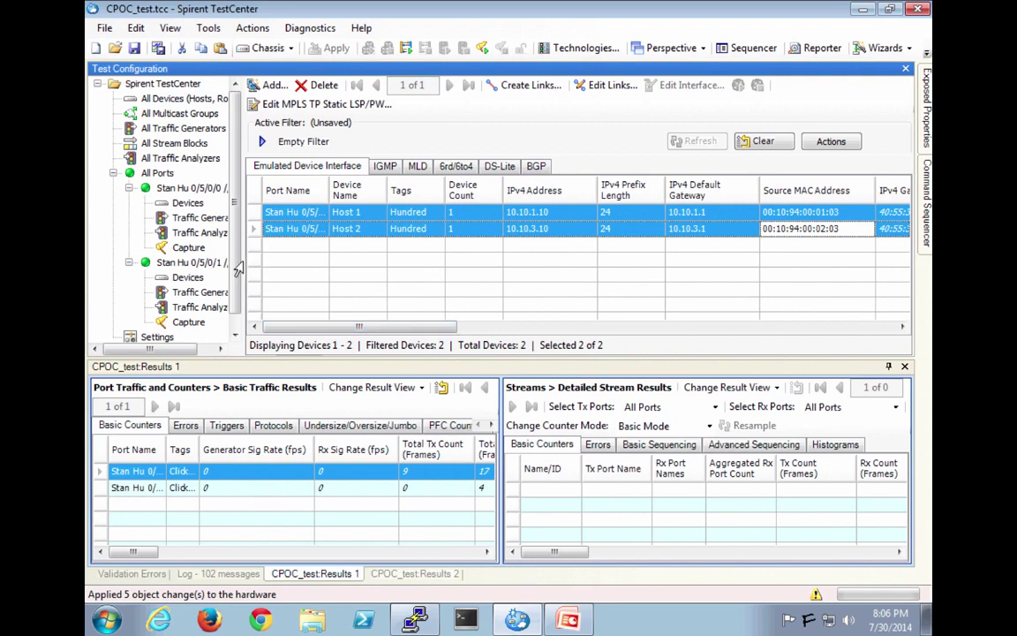
left_click_drag(243, 265, 221, 265)
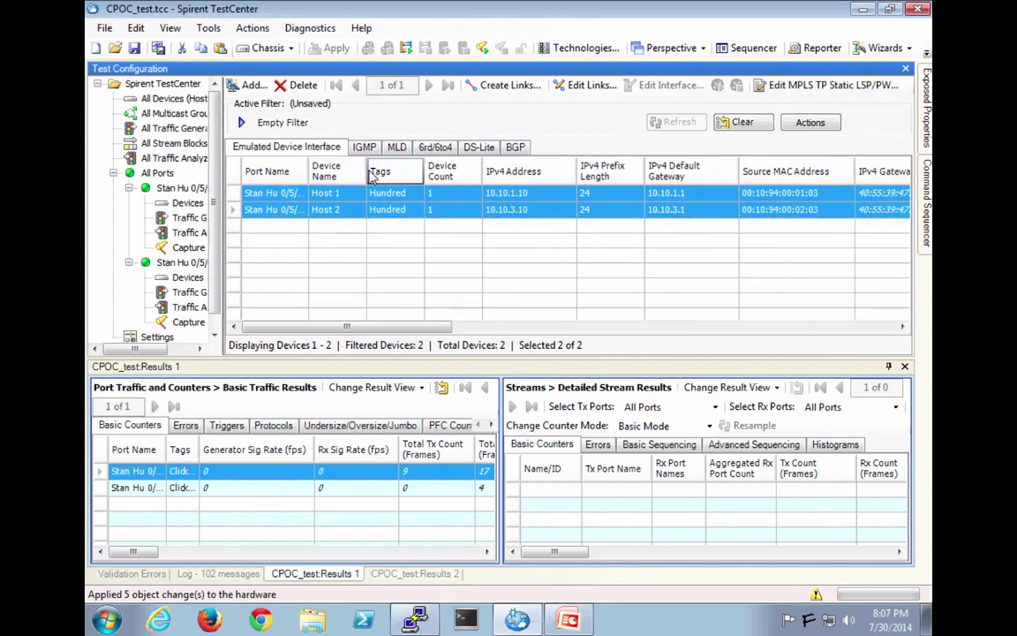
left_click_drag(367, 170, 347, 170)
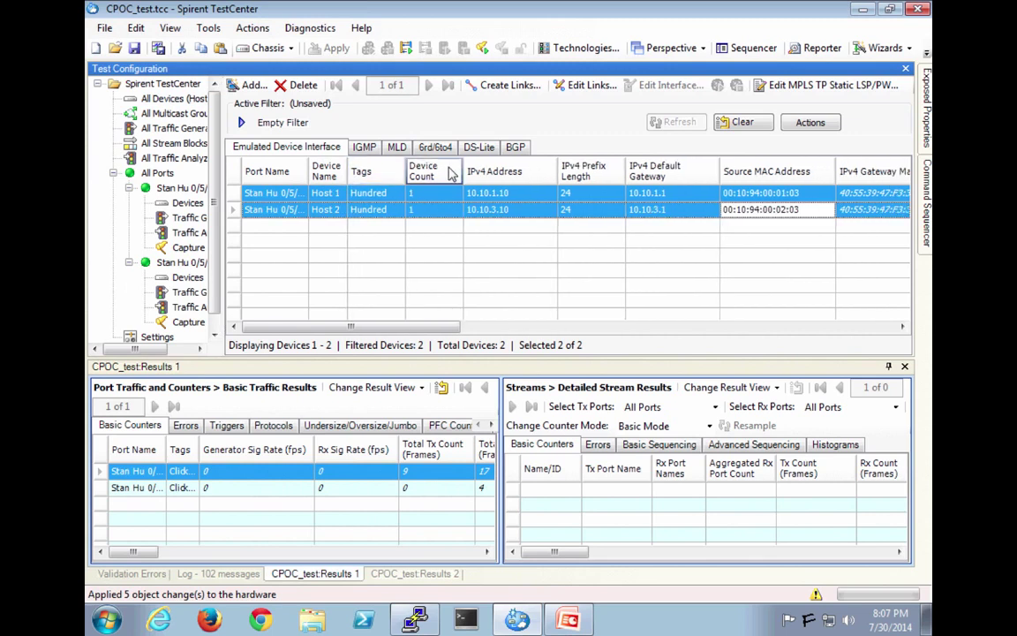
left_click_drag(462, 168, 425, 167)
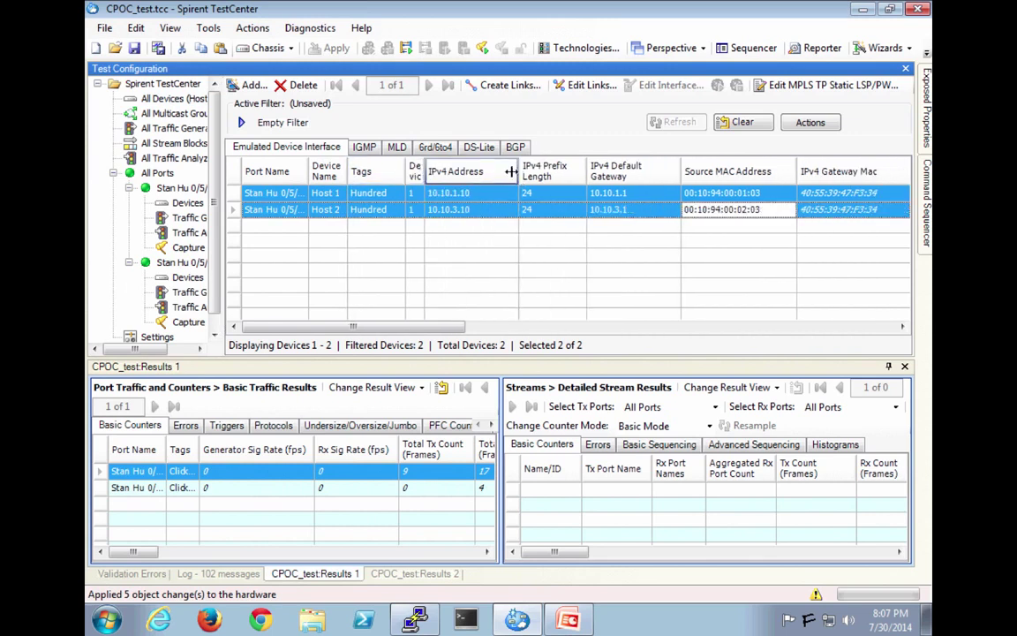
left_click_drag(518, 170, 487, 171)
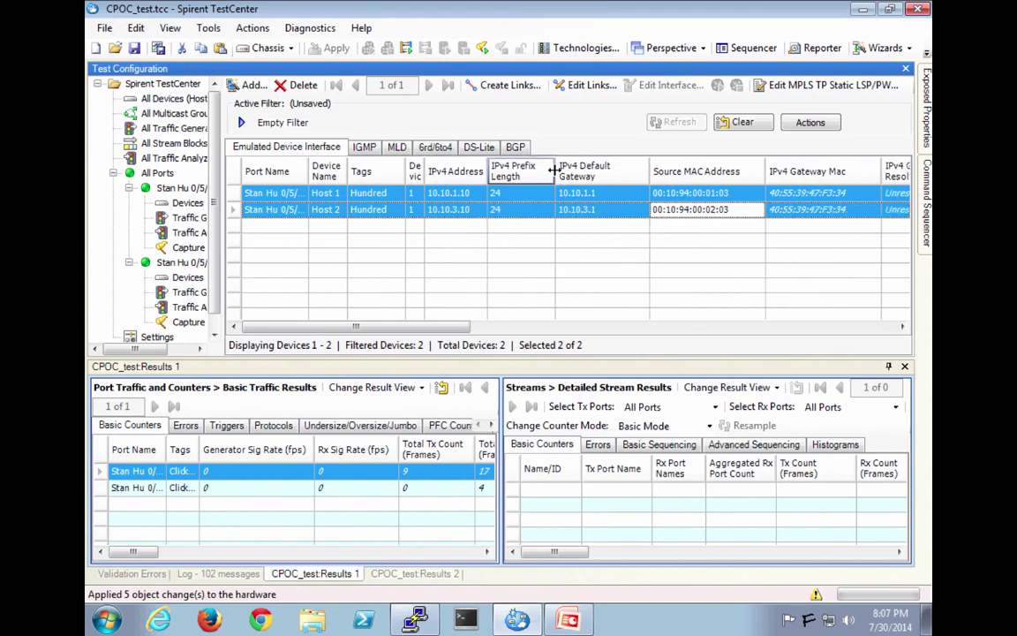
left_click_drag(553, 171, 528, 170)
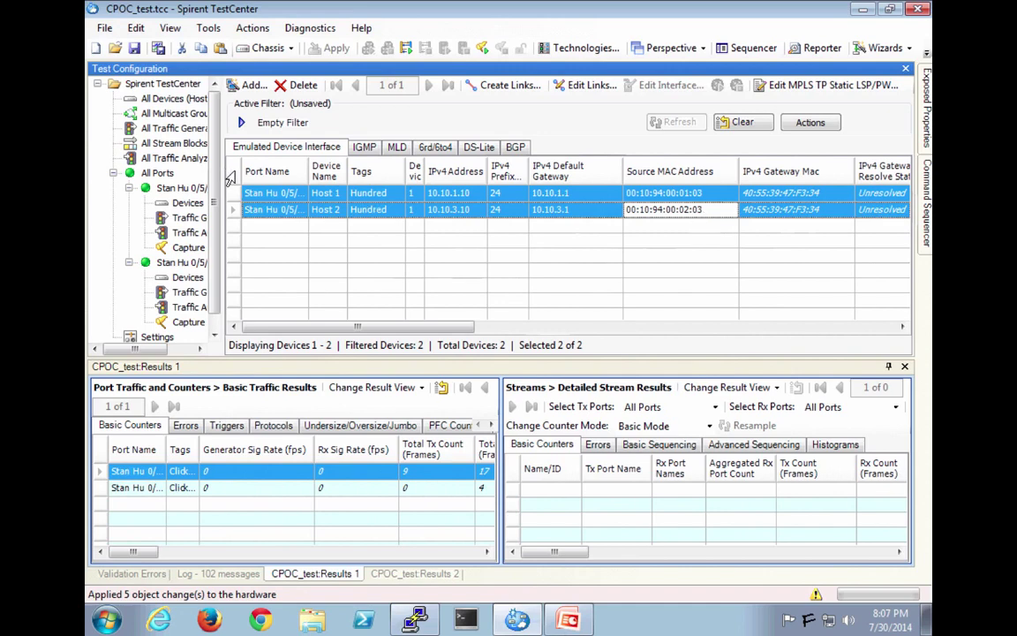
Start ARP/ND for the selected Host 1 and Host 2 to resolve their IPv4 gateway MAC addresses.
right_click(232, 199)
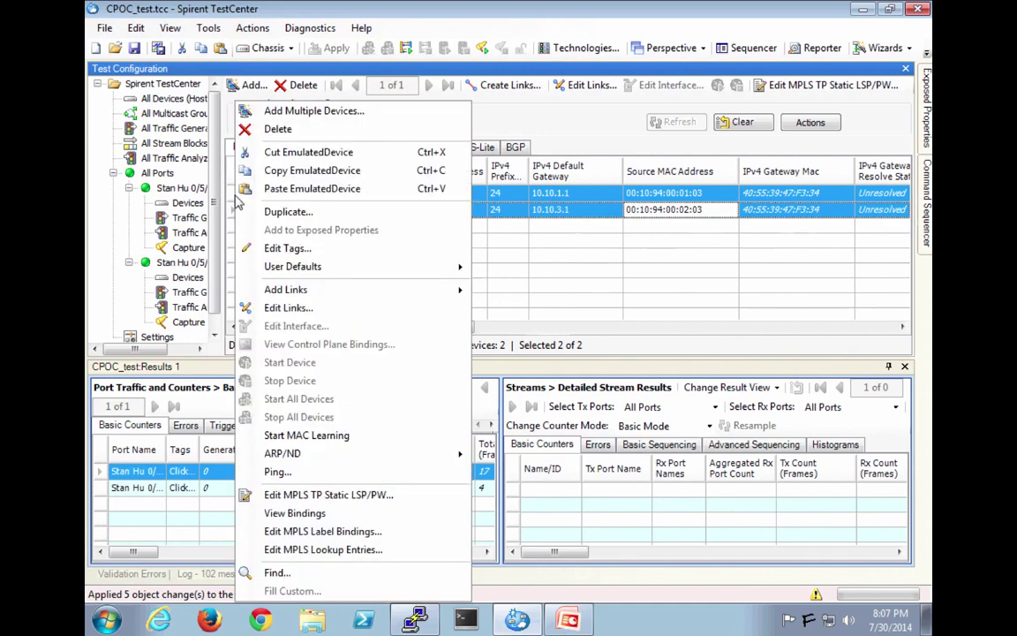
mouse_move(330, 460)
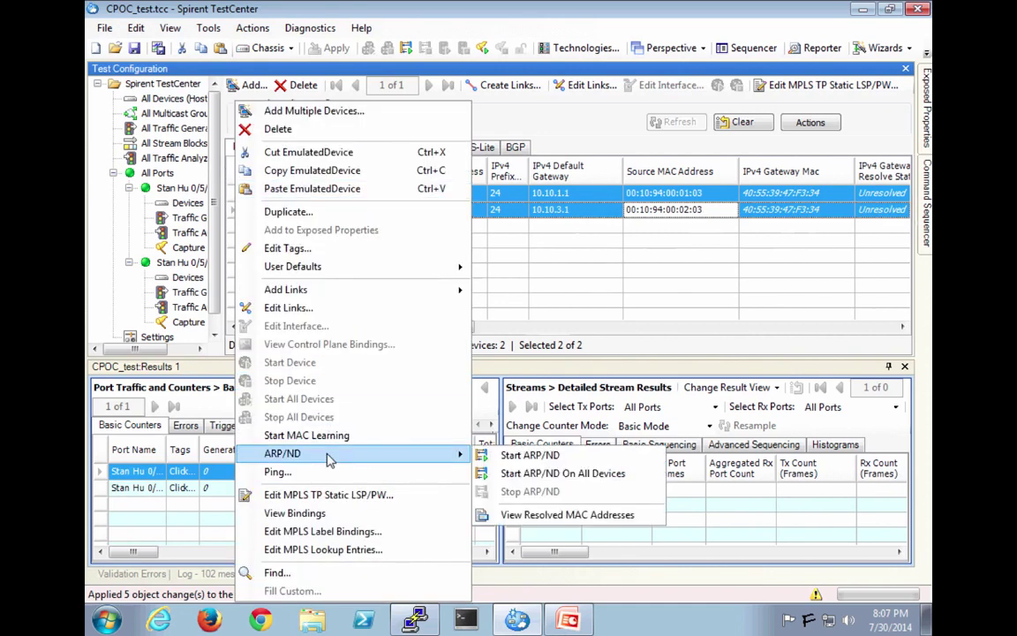
left_click(607, 213)
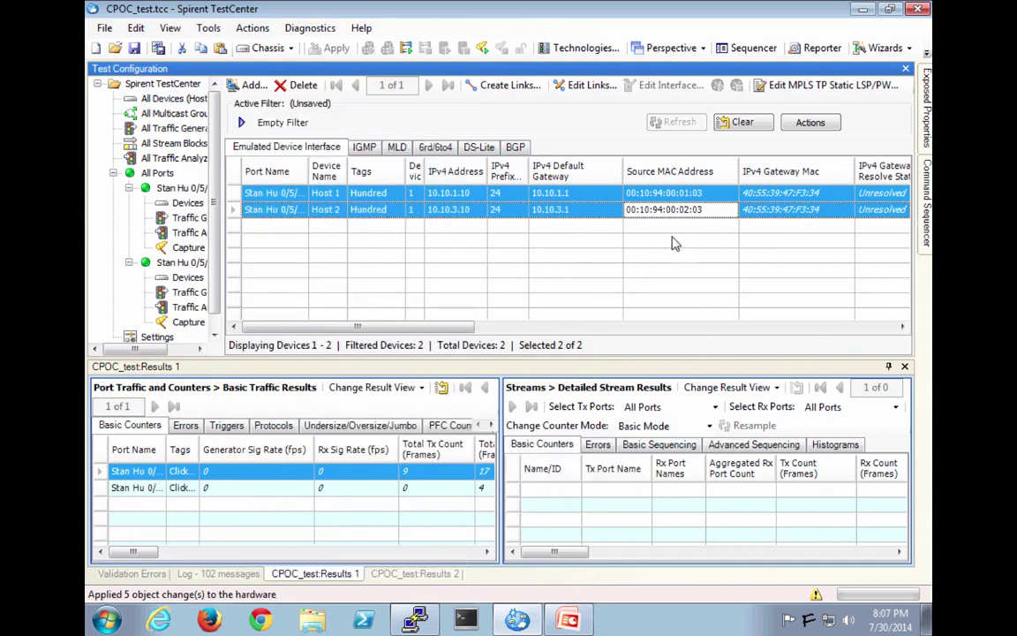
left_click(407, 50)
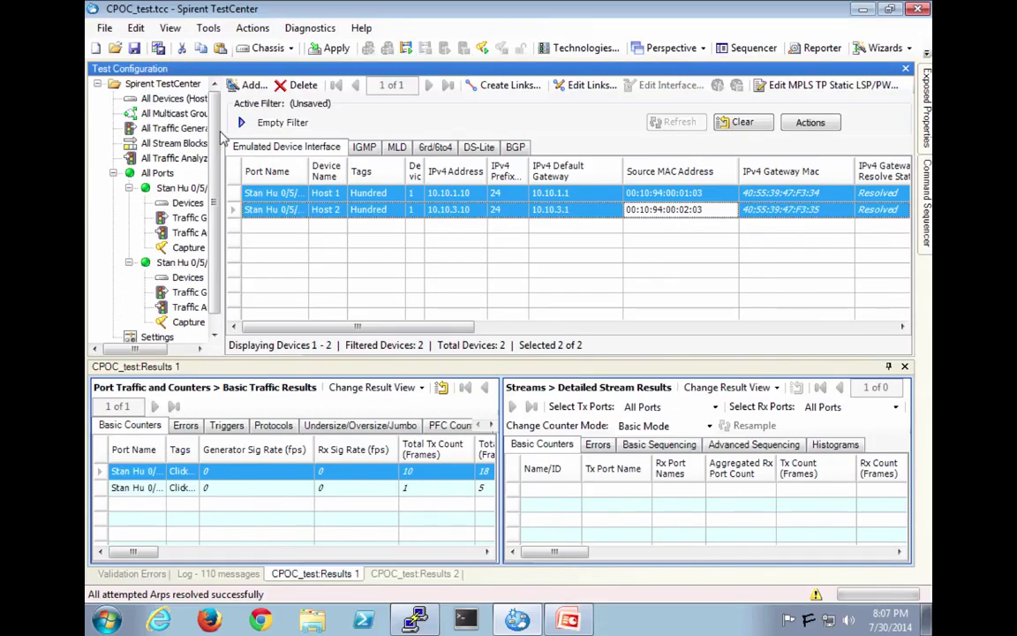
Show all stream blocks, widen the configuration tree, and start adding bound stream blocks with the Traffic Wizard.
left_click(175, 144)
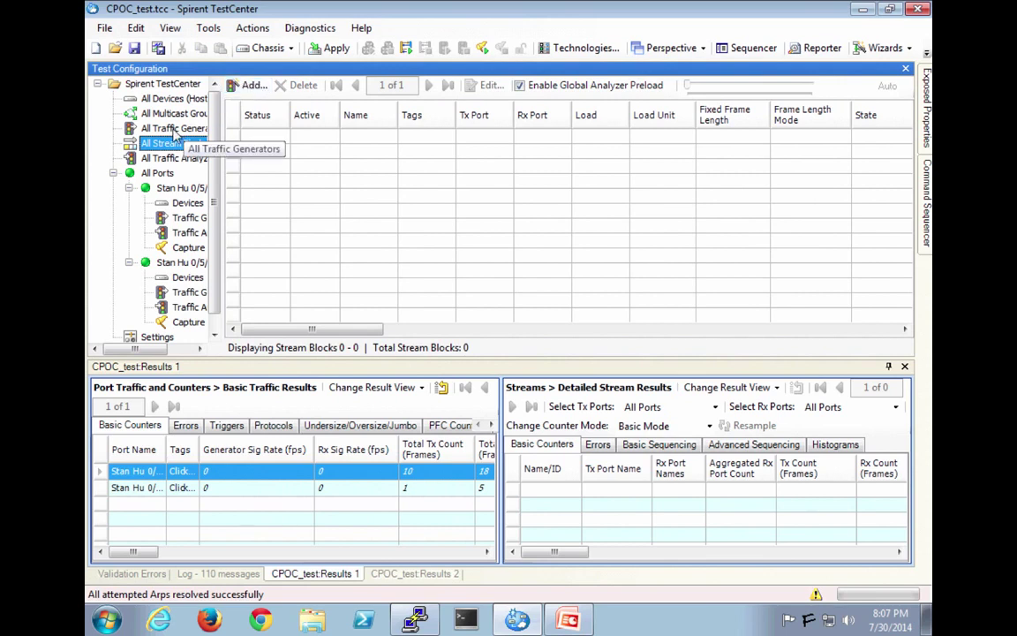
left_click(243, 161)
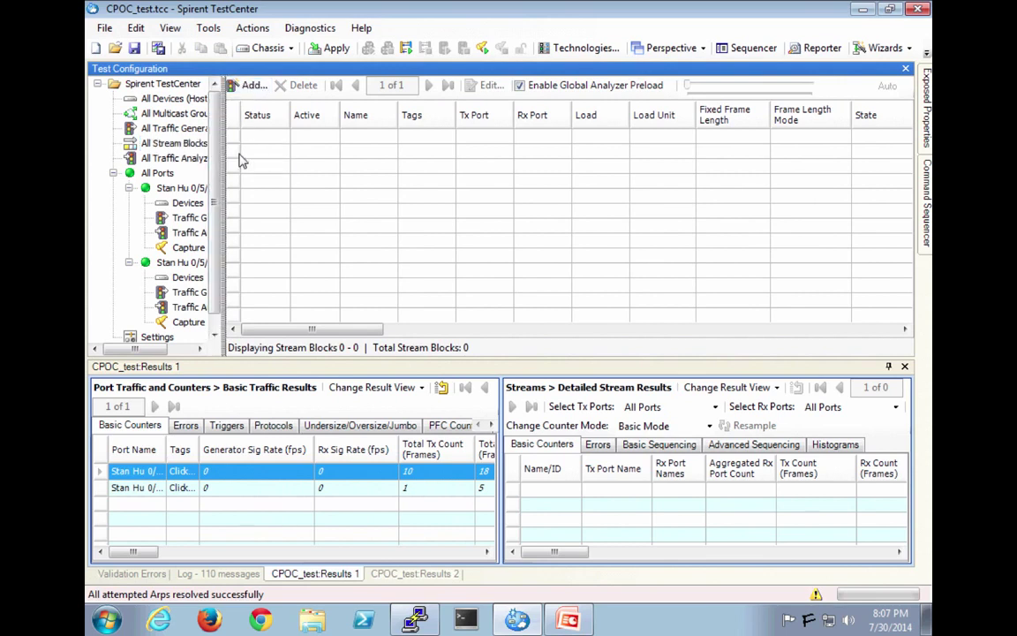
left_click_drag(225, 158, 261, 154)
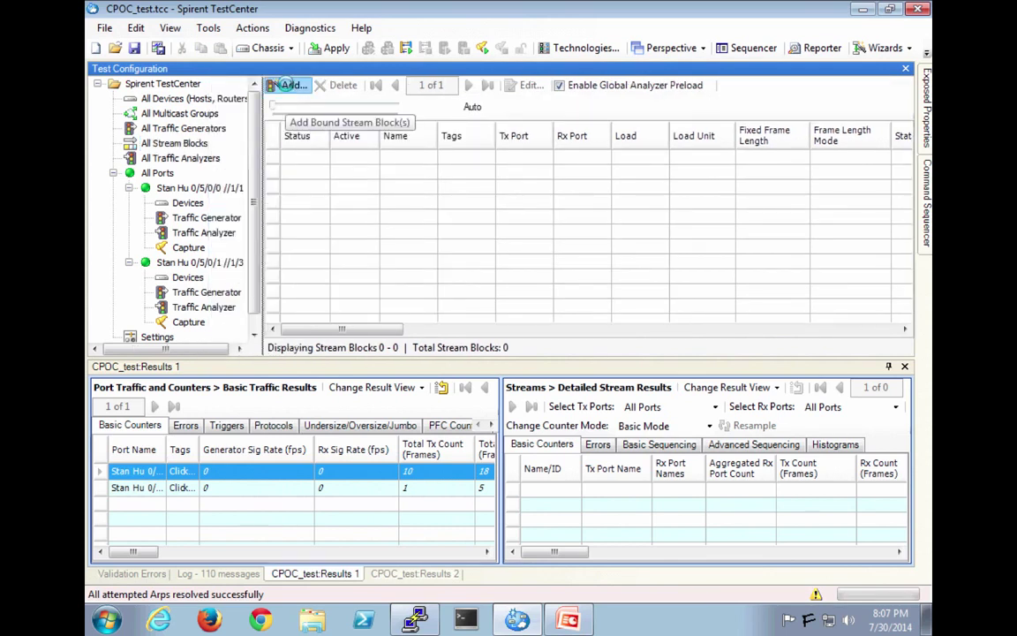
left_click(286, 85)
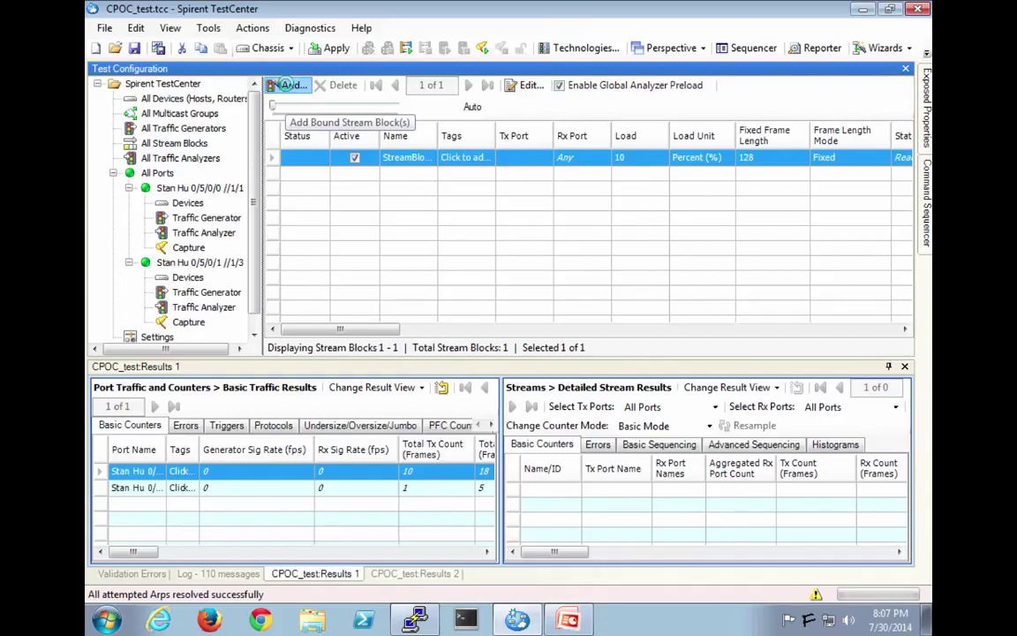
left_click(285, 84)
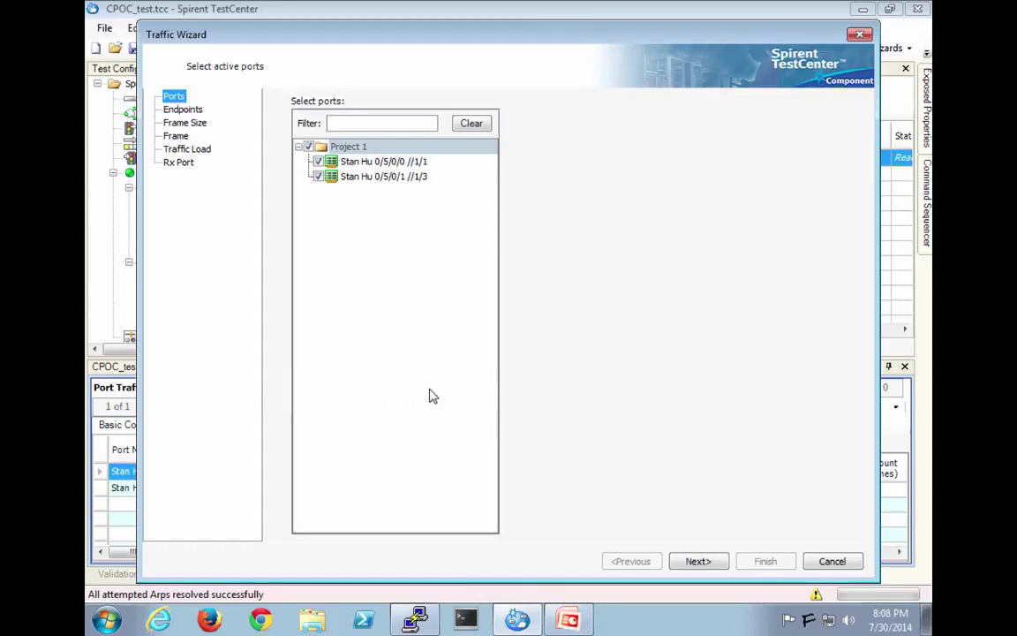
Choose ports 0/5/0/0 //1/1 and 0/5/0/1 //1/3 as active ports and continue to the endpoints.
left_click(308, 148)
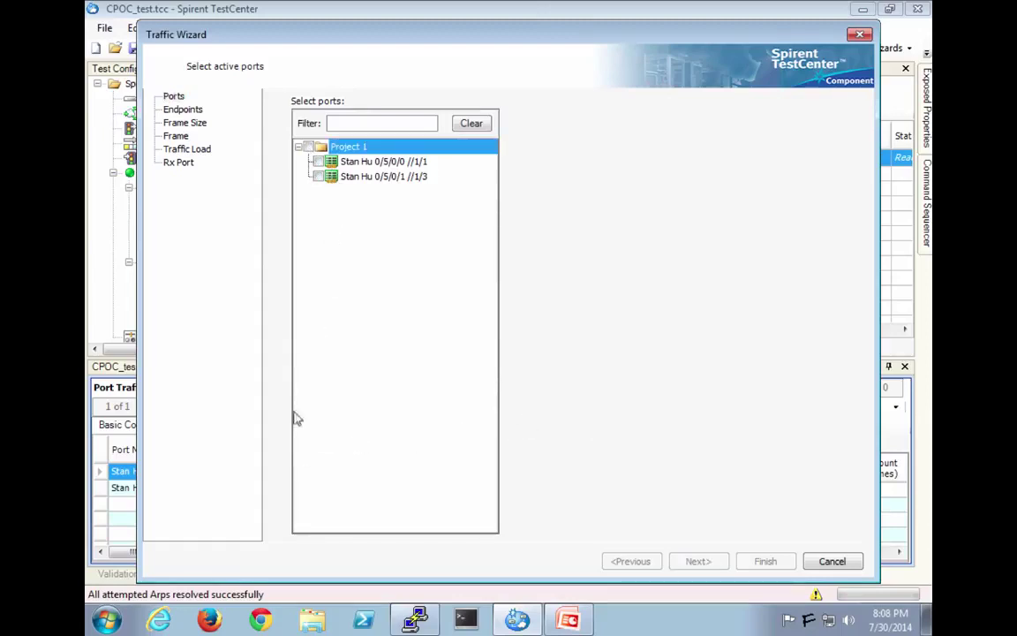
left_click(318, 162)
left_click(318, 177)
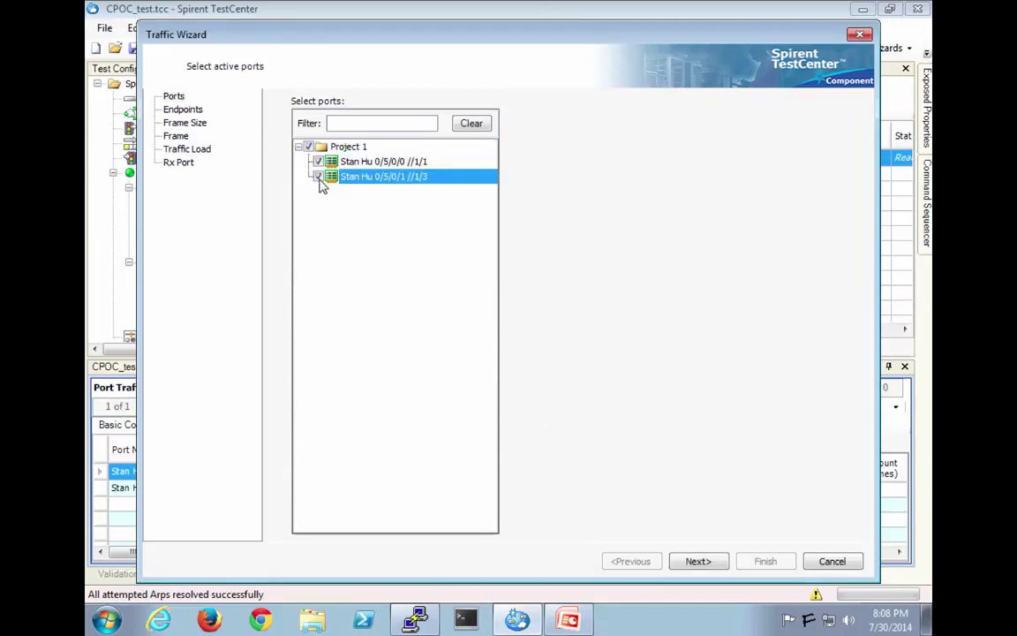
left_click(698, 562)
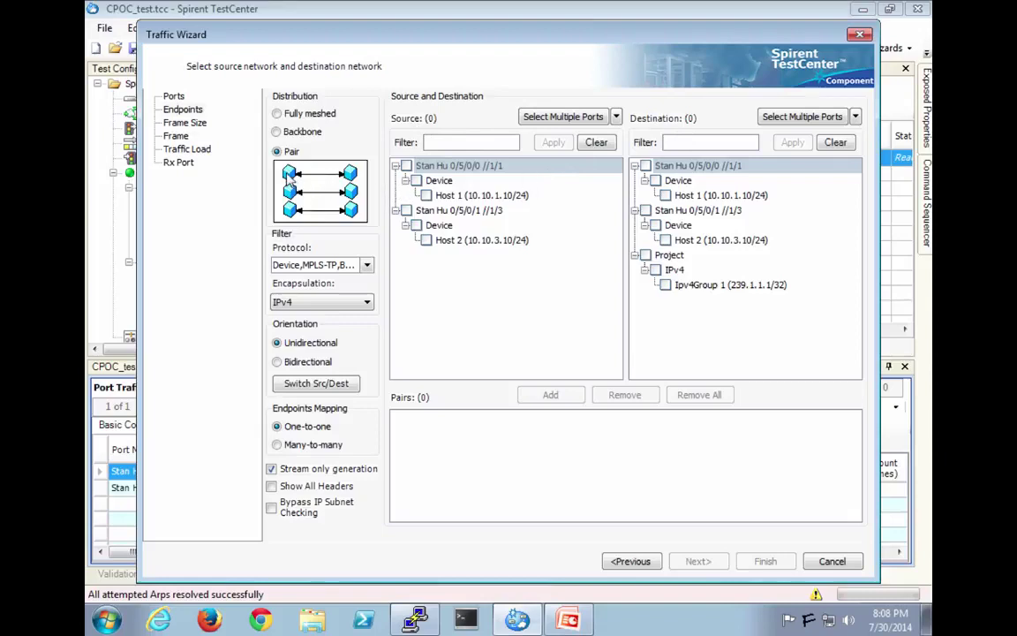
Add a bidirectional endpoint pair between Host 1 and Host 2 with Show All Headers enabled, and continue to the frame size settings.
left_click(426, 195)
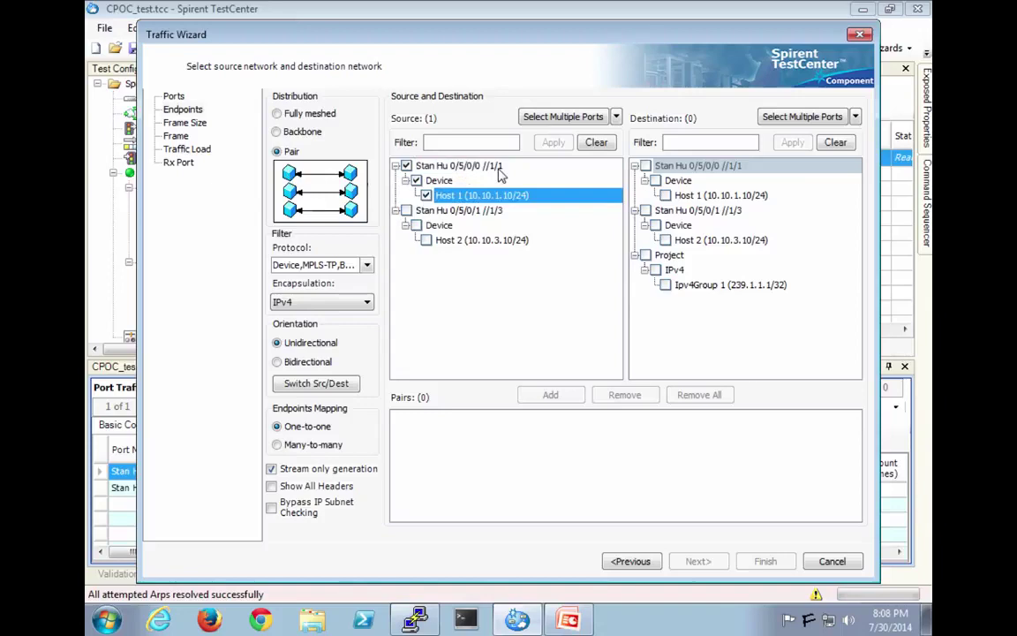
left_click(729, 242)
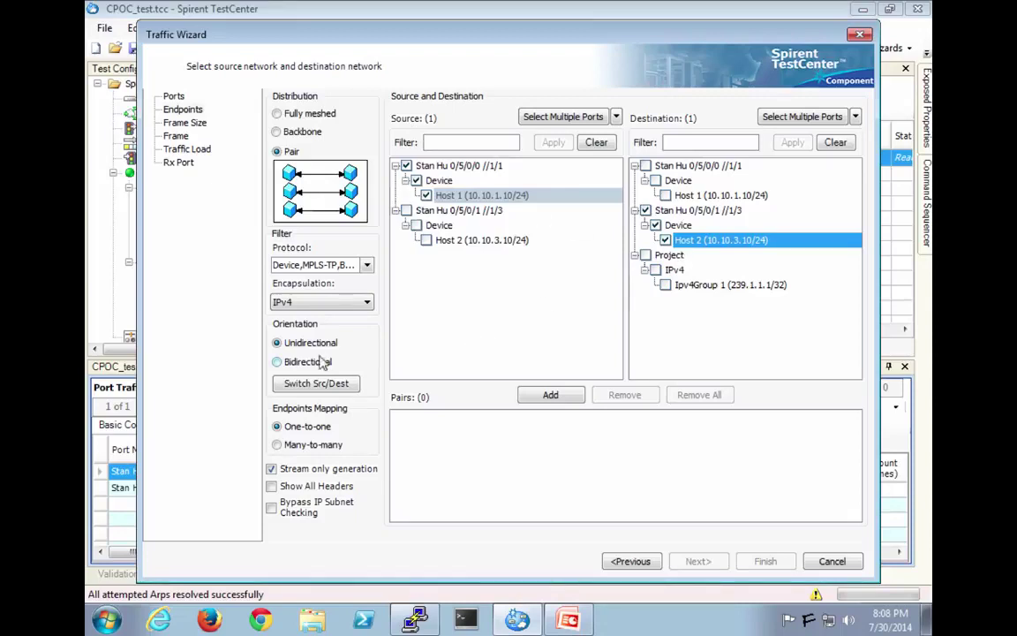
left_click(289, 366)
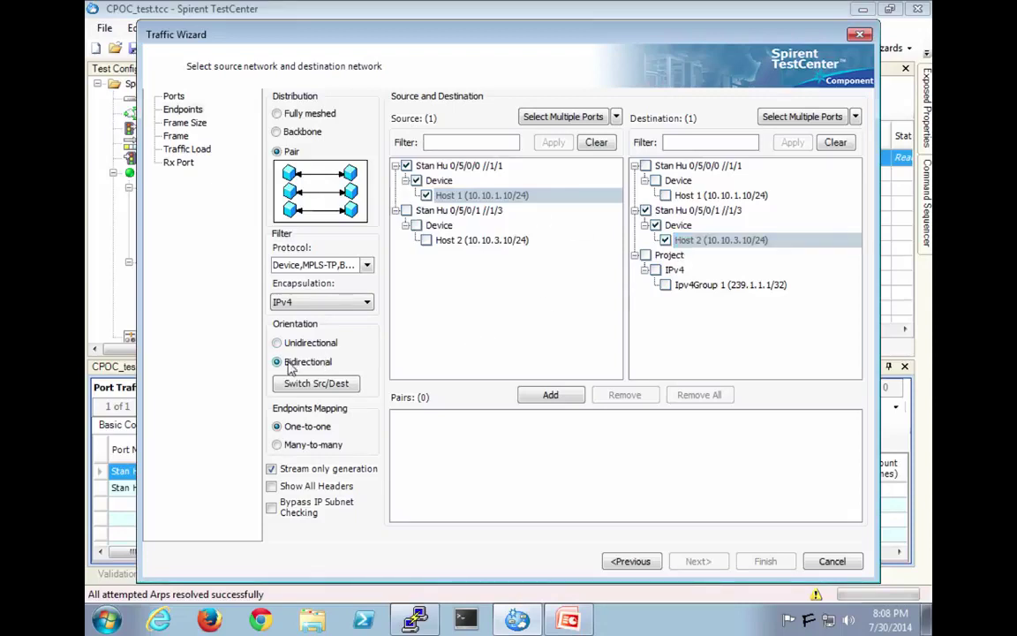
left_click(272, 488)
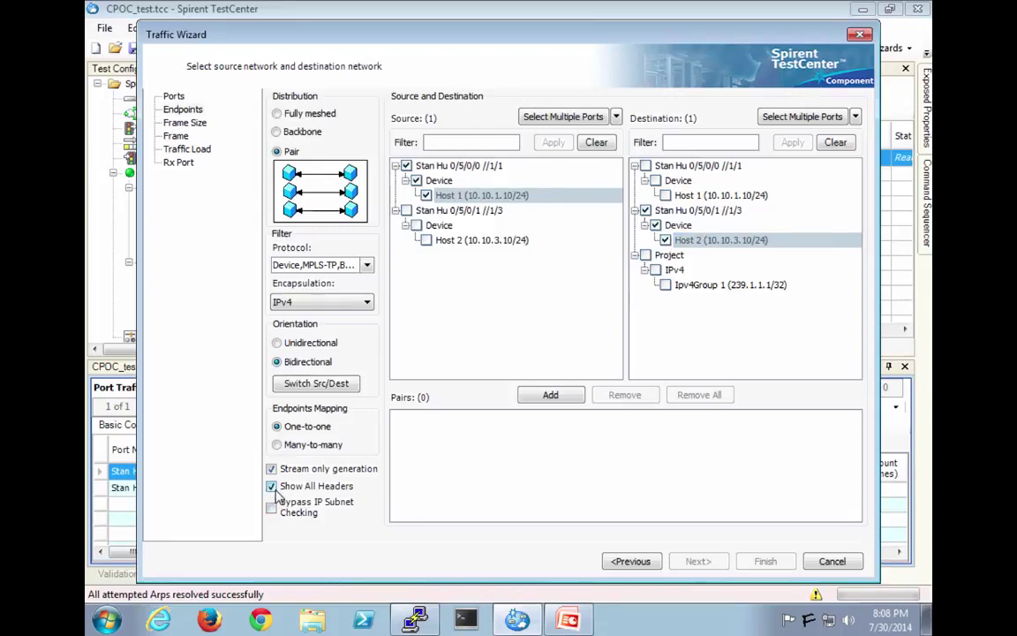
left_click(545, 398)
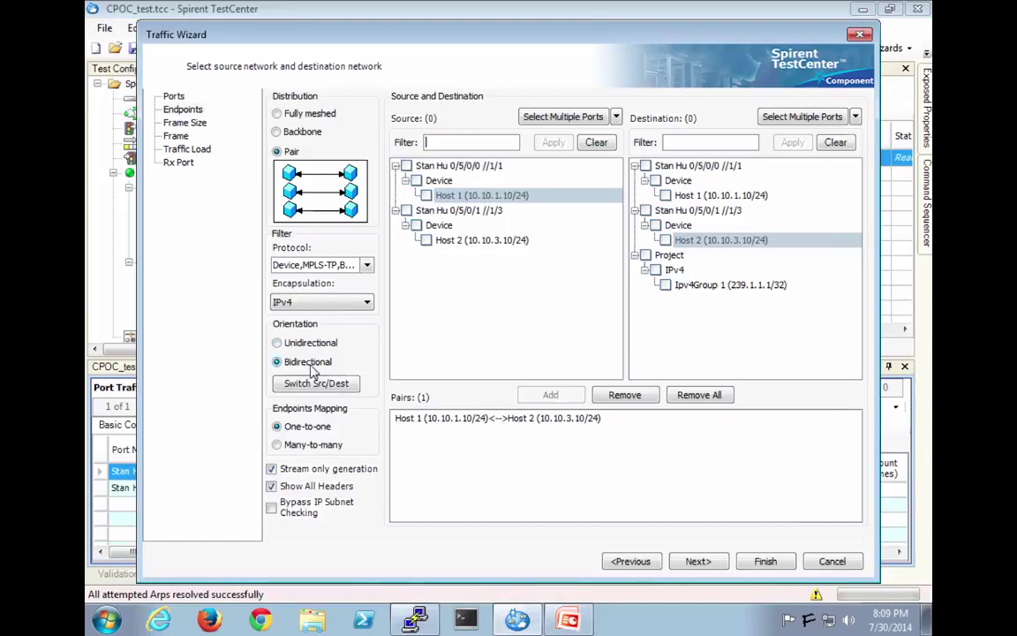
left_click(699, 560)
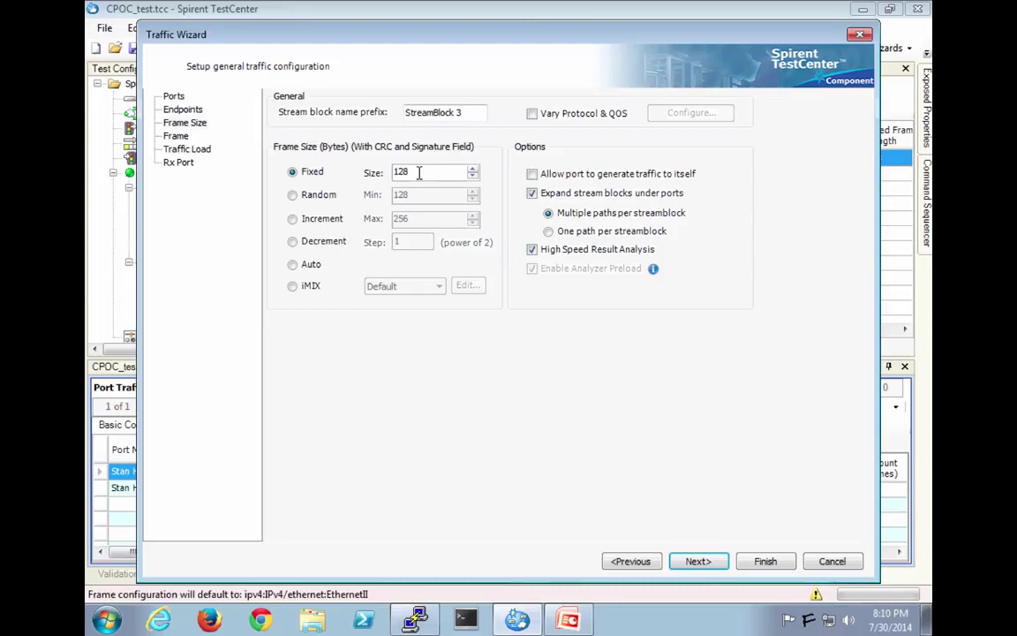
Set the fixed frame size to 1024 bytes and continue to the frame's protocol headers.
left_click_drag(420, 173, 364, 168)
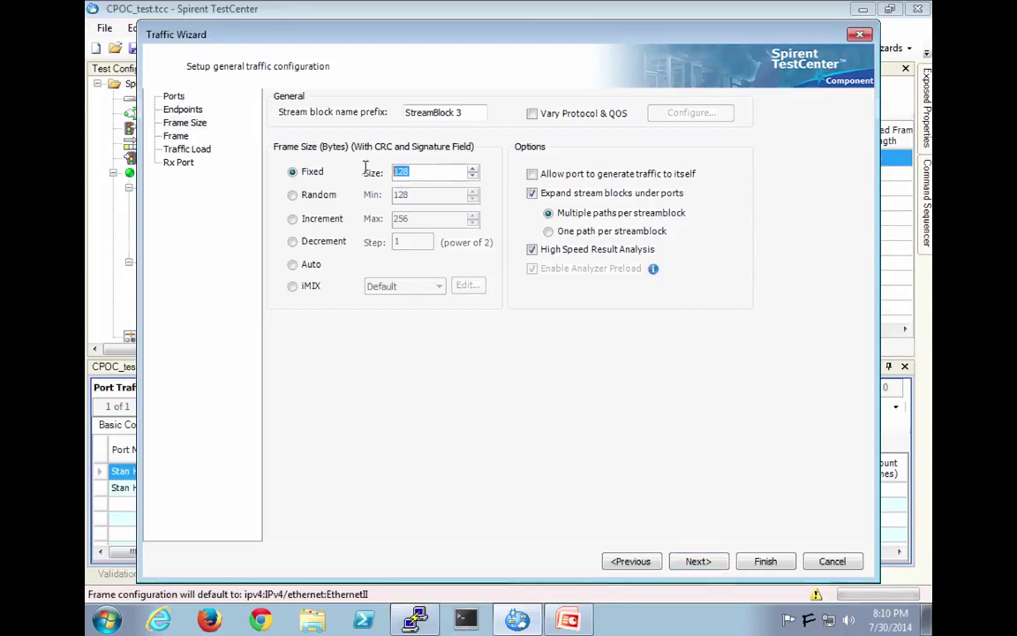
type("1024")
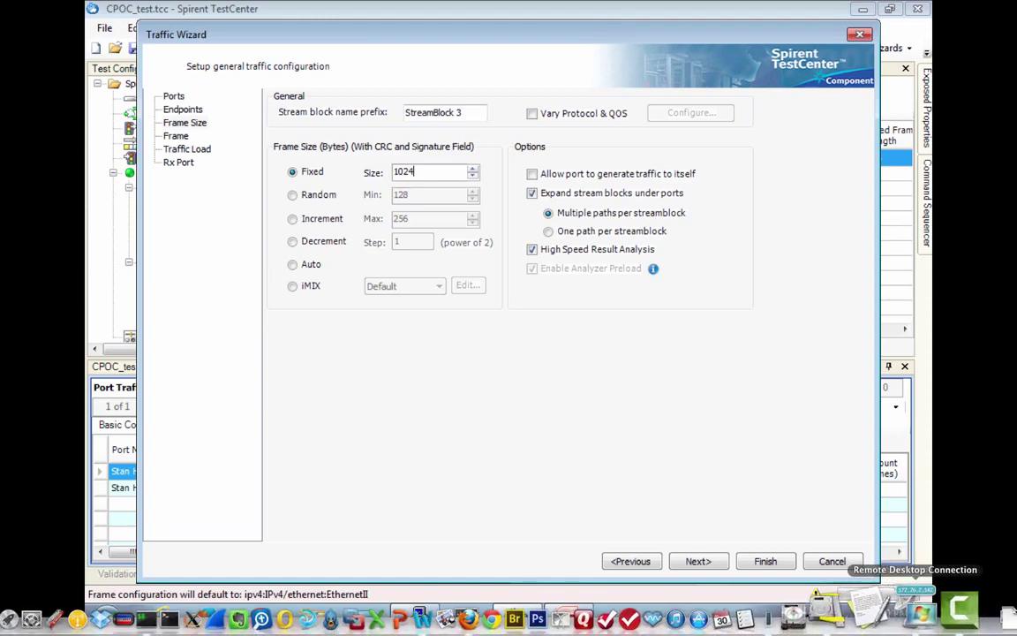
left_click(700, 559)
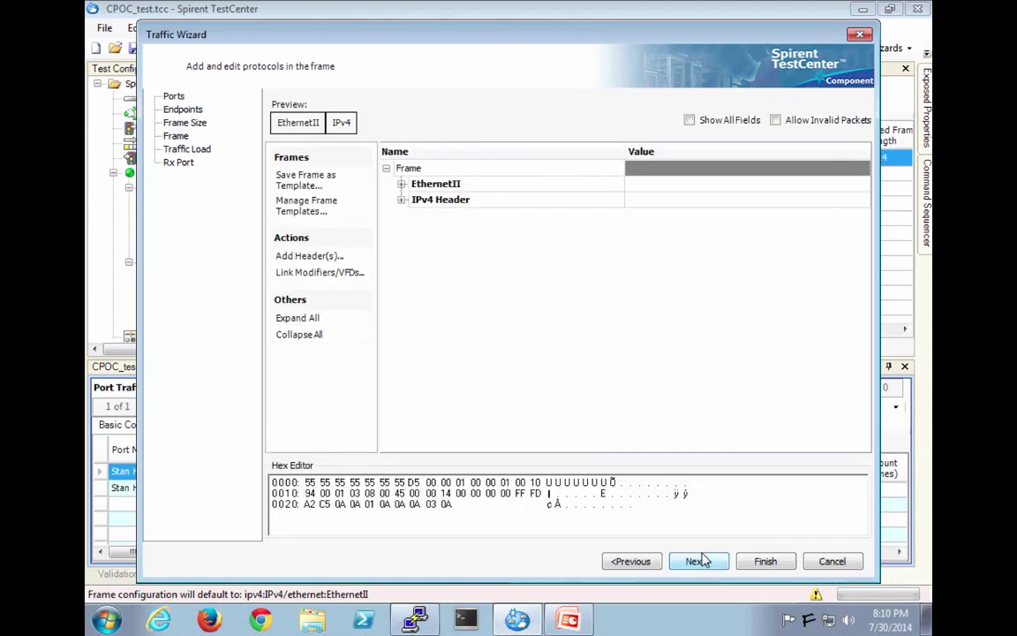
Add a UDP header after the IPv4 header in the frame and continue to the traffic load.
left_click(303, 256)
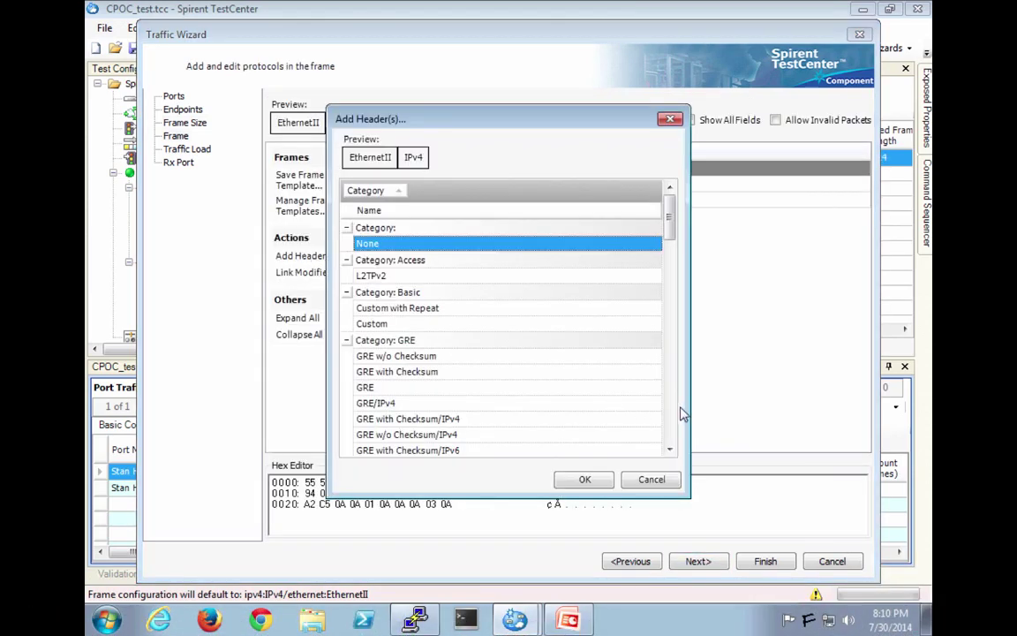
left_click(669, 428)
left_click(669, 428)
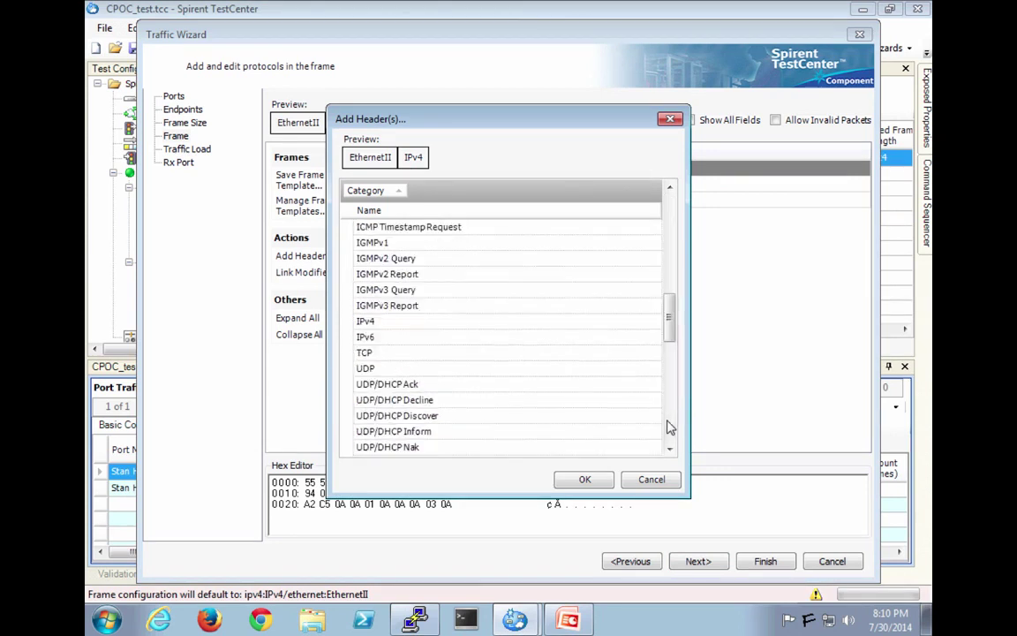
left_click(371, 369)
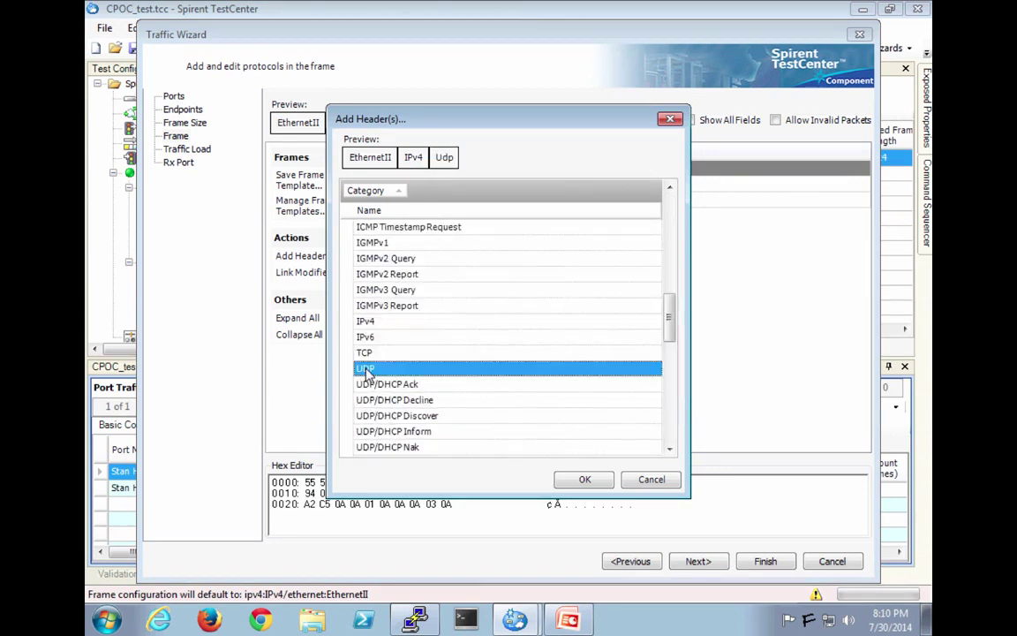
left_click(584, 480)
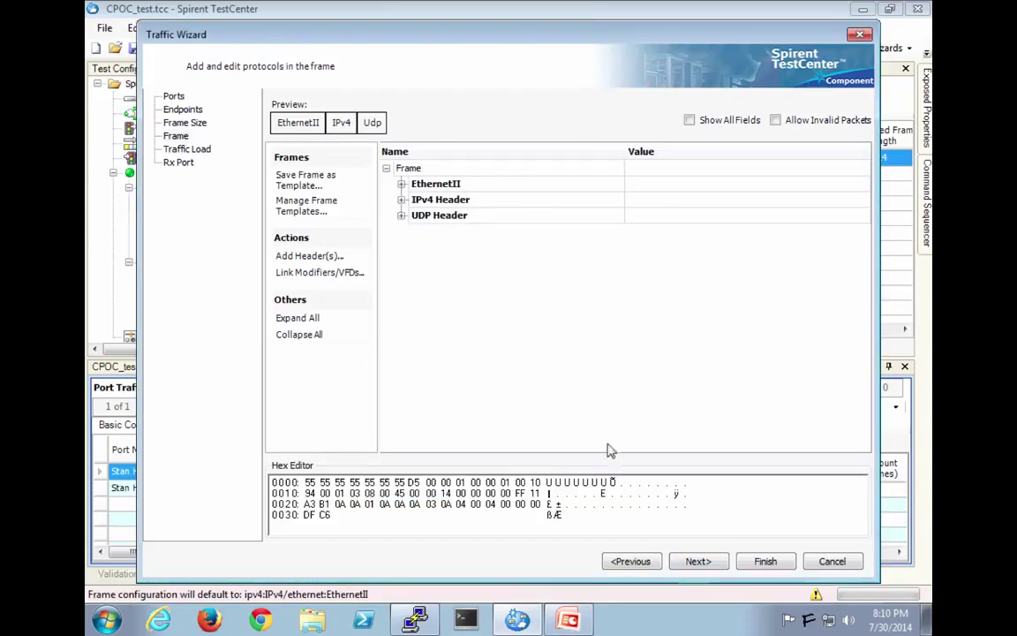
left_click(698, 562)
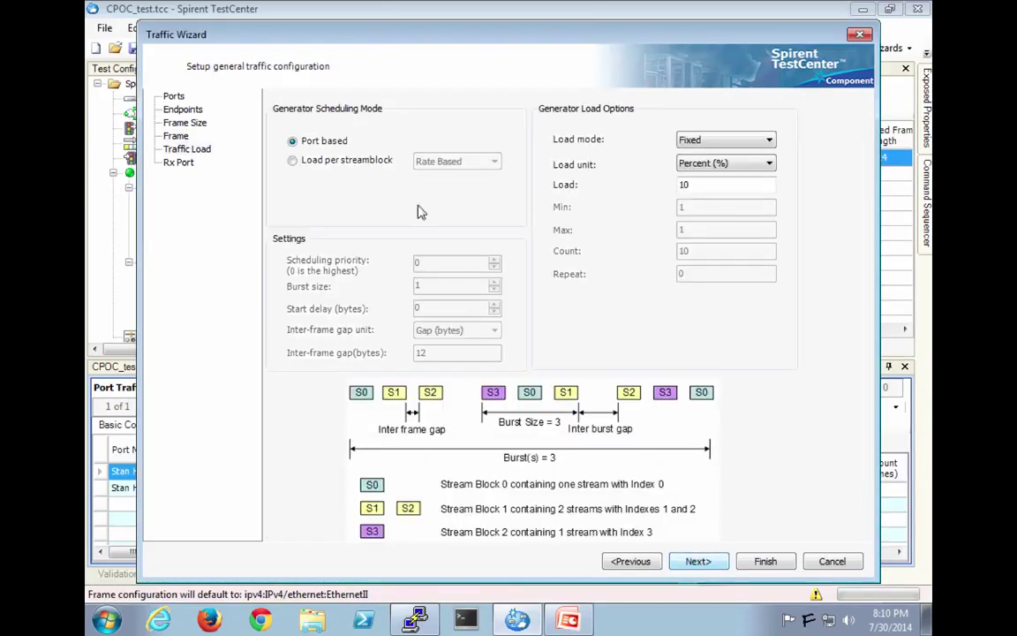
Schedule the load per stream block at 1000 frames/sec and finish the wizard without assigning receive ports.
left_click(359, 167)
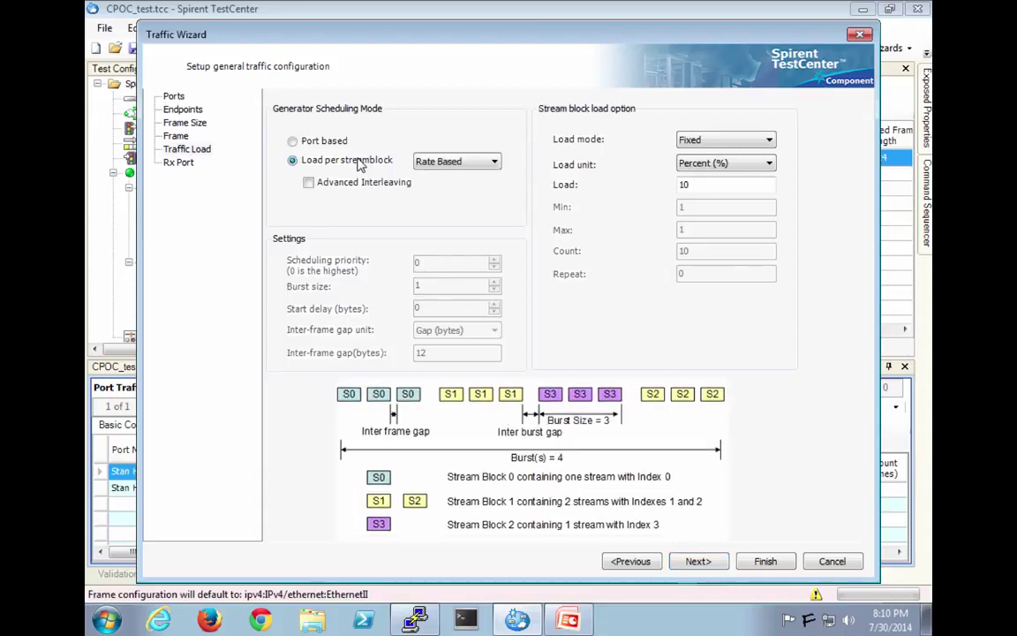
left_click(720, 166)
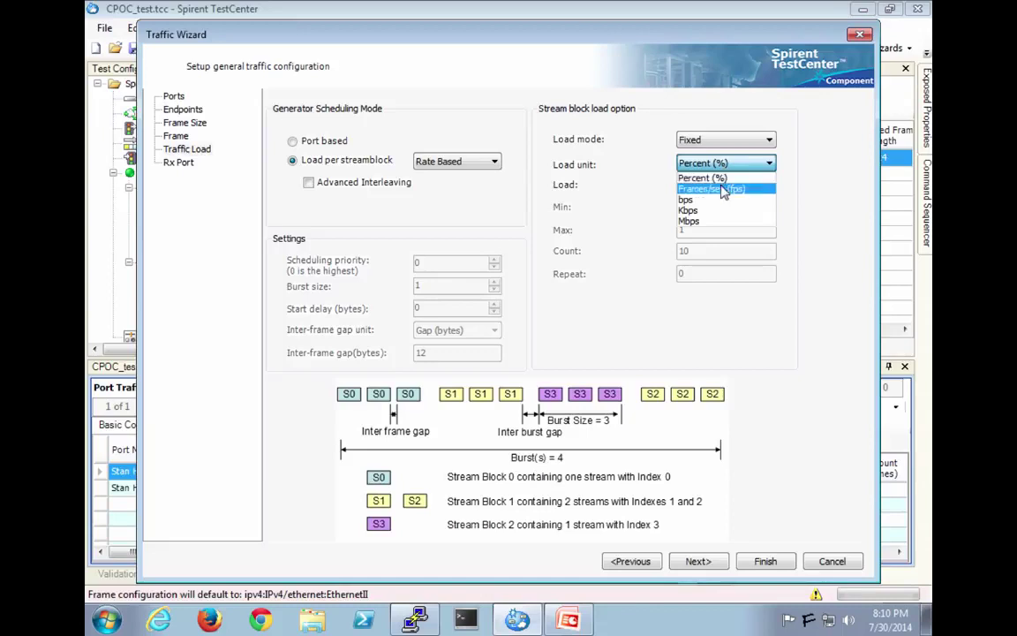
left_click(722, 189)
left_click(694, 184)
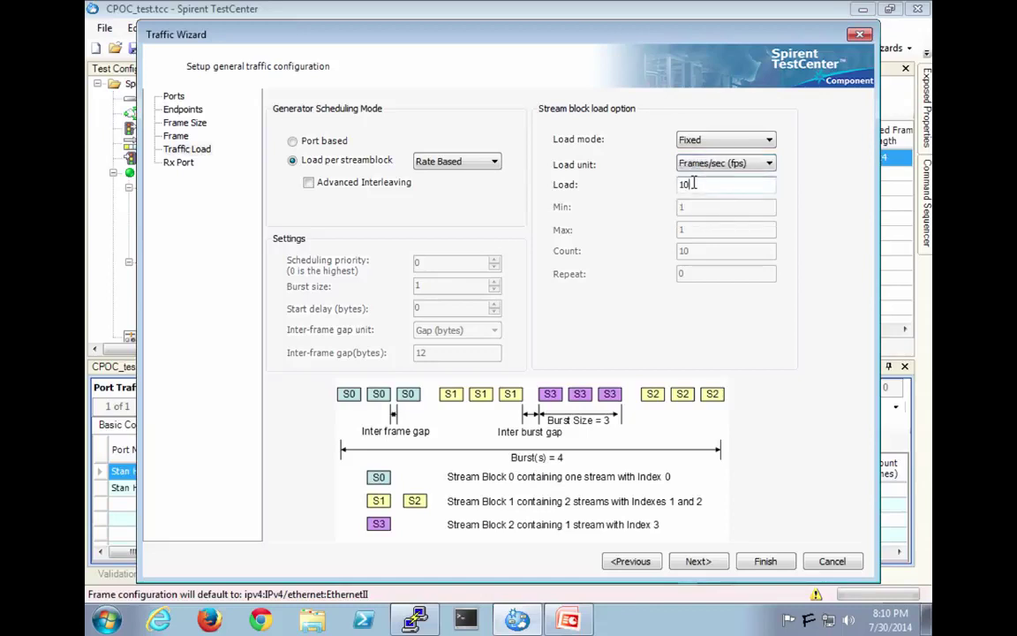
type("00")
left_click(697, 562)
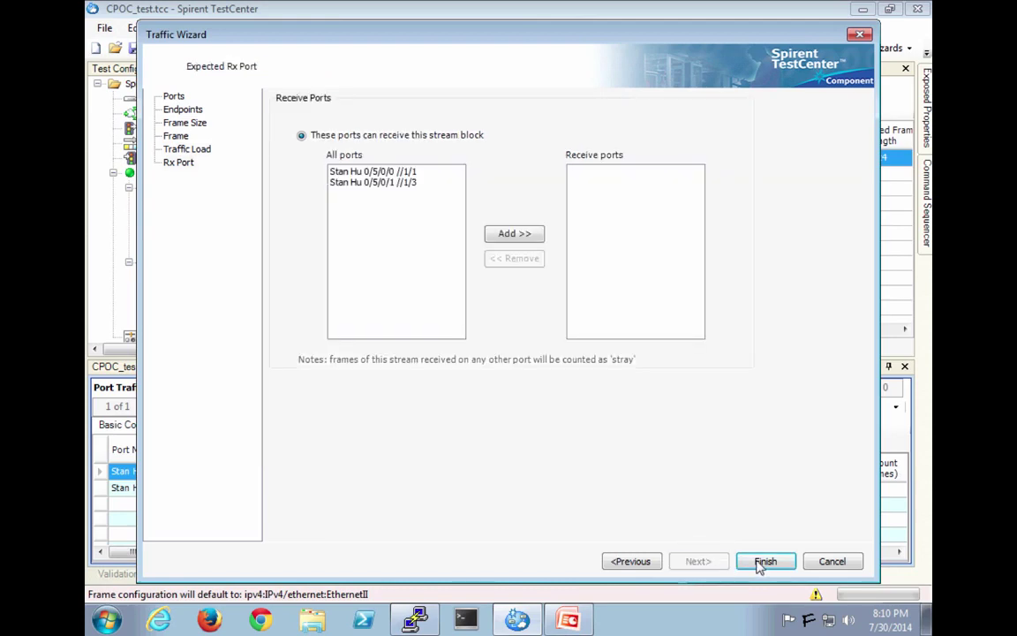
left_click(790, 564)
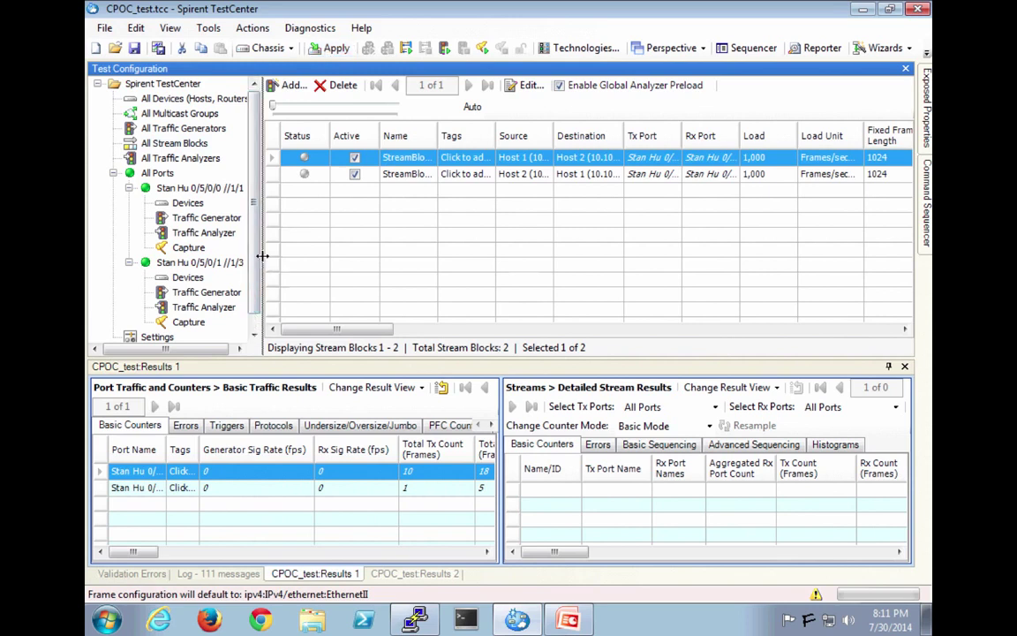
Narrow the configuration tree, widen the Name column, and rename the first stream block as Host1 -> Host2.
left_click_drag(262, 256, 231, 256)
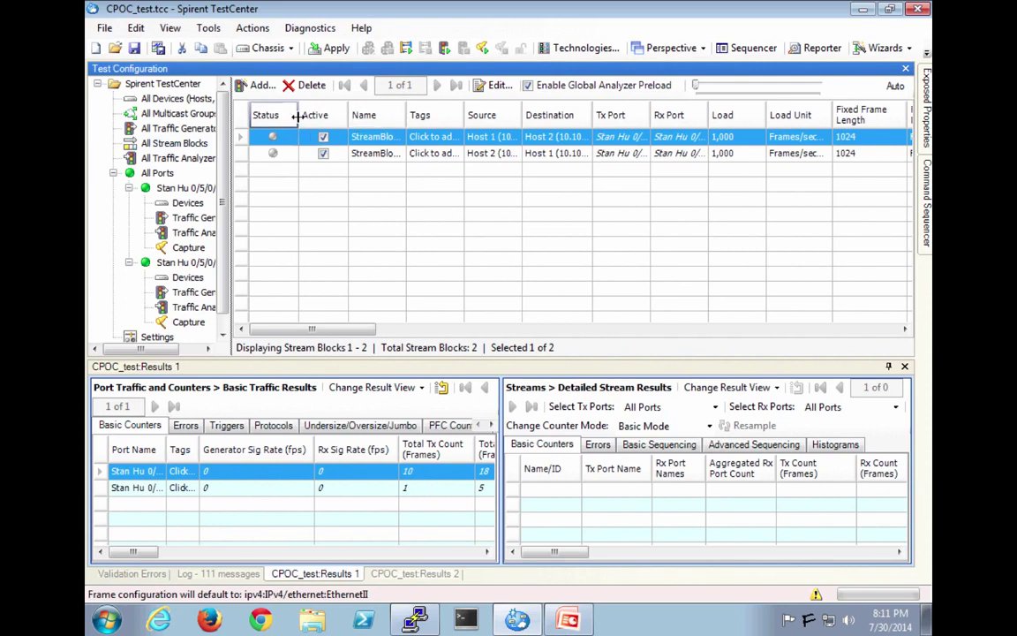
left_click_drag(298, 116, 427, 115)
left_click(403, 136)
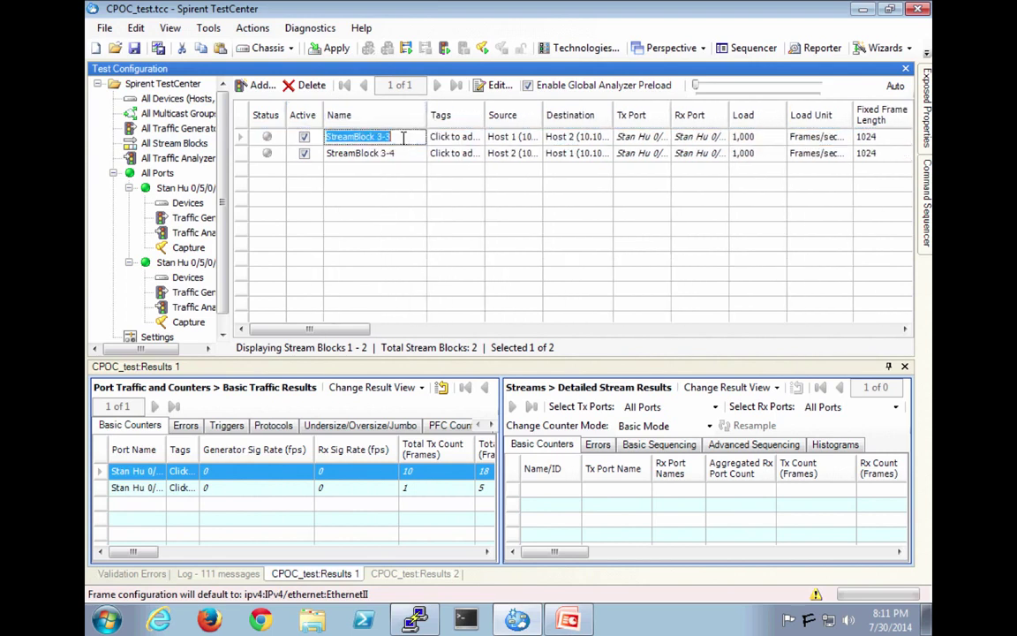
type("H")
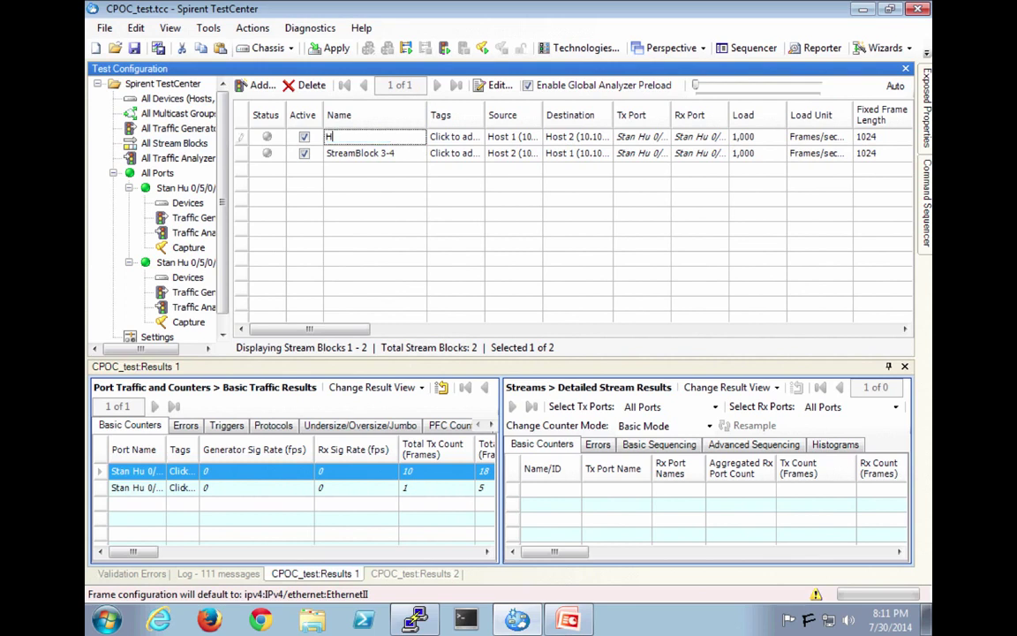
type("ost1 -> Host2")
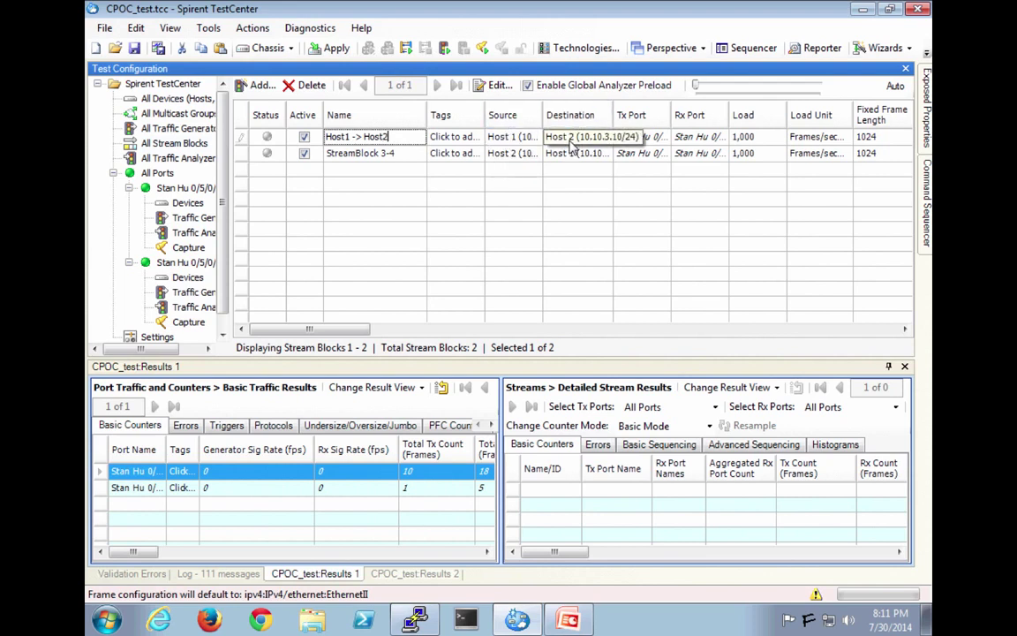
Rename the second stream block as Host2 -> Host1.
left_click(366, 156)
type("Host2")
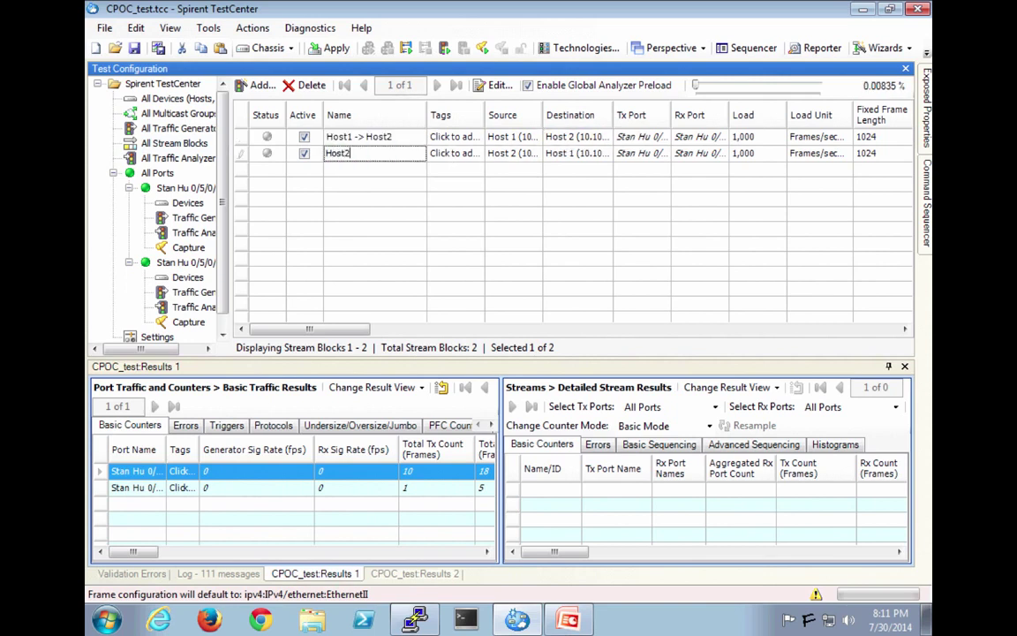
type(" -> Host1")
key("Tab")
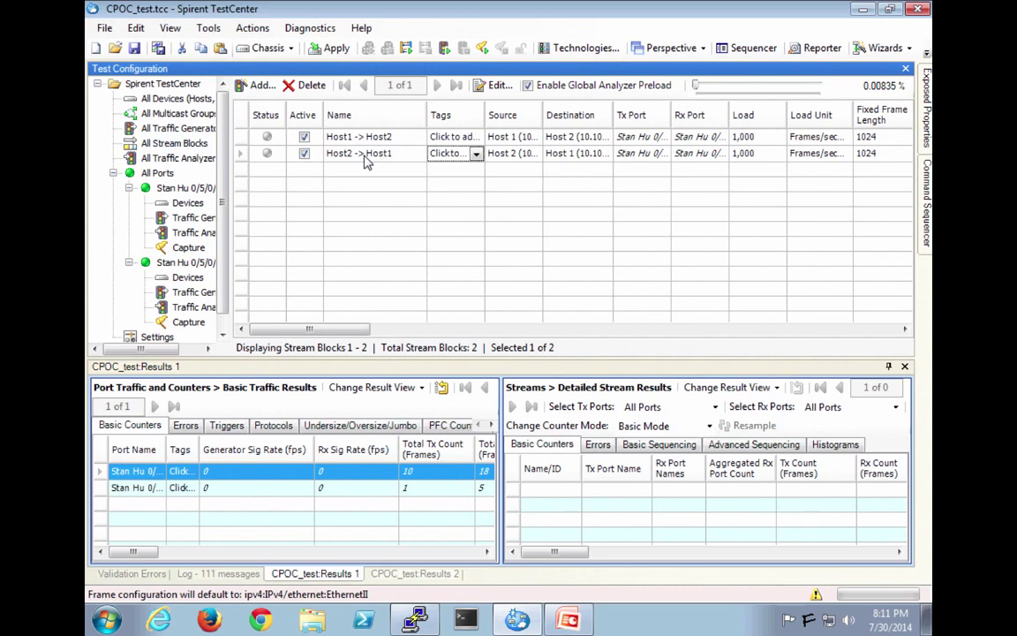
Assign the existing Hundred tag to the Host1 -> Host2 stream block.
left_click(476, 138)
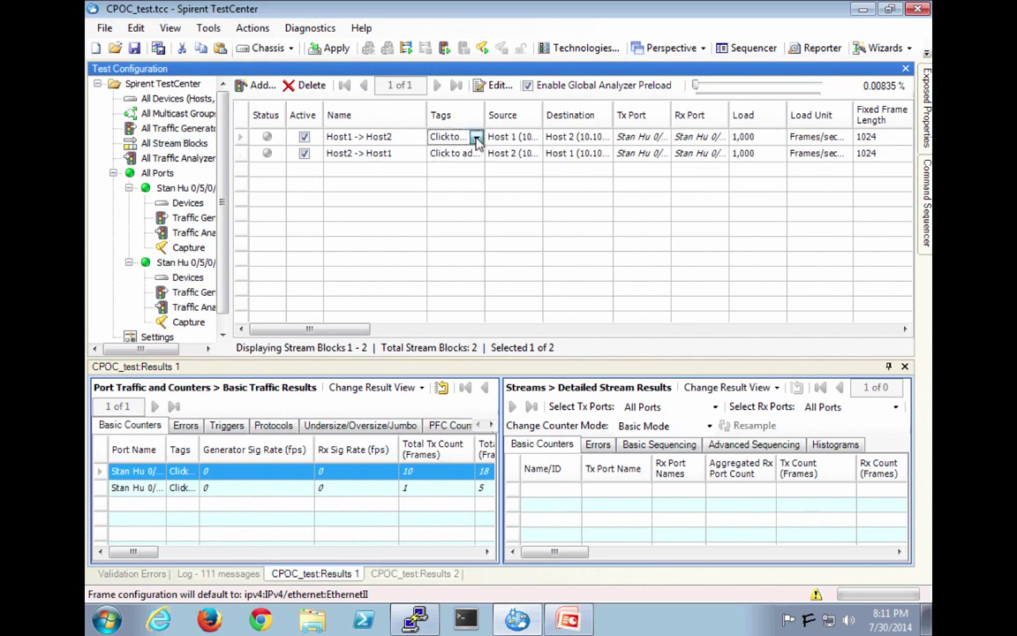
left_click(476, 137)
type("H")
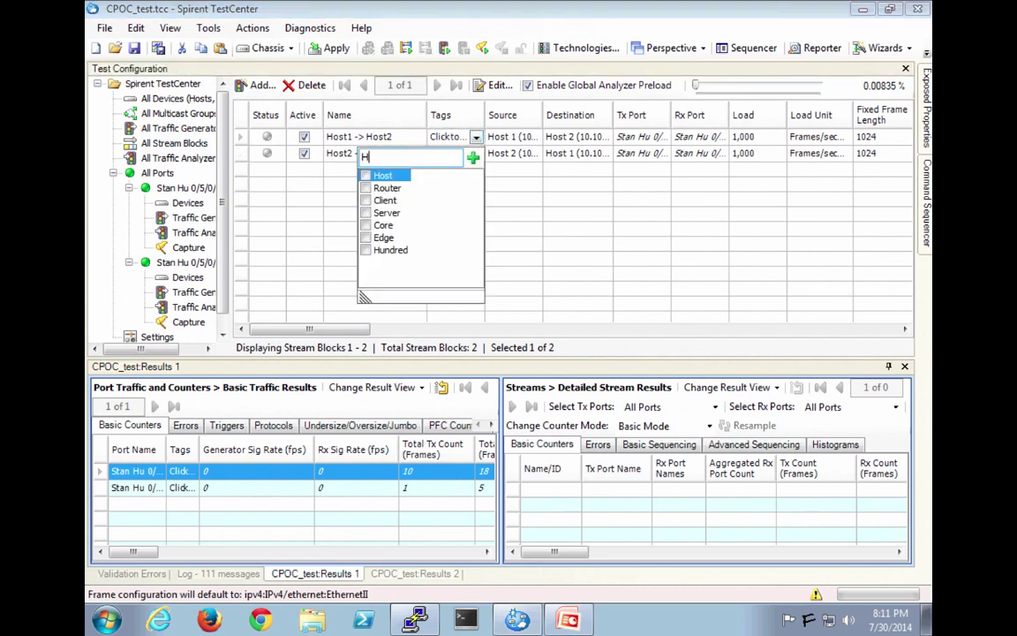
type("undred Testin")
key("BackSpace")
key("BackSpace")
key("BackSpace")
key("BackSpace")
key("BackSpace")
key("BackSpace")
key("BackSpace")
left_click(473, 158)
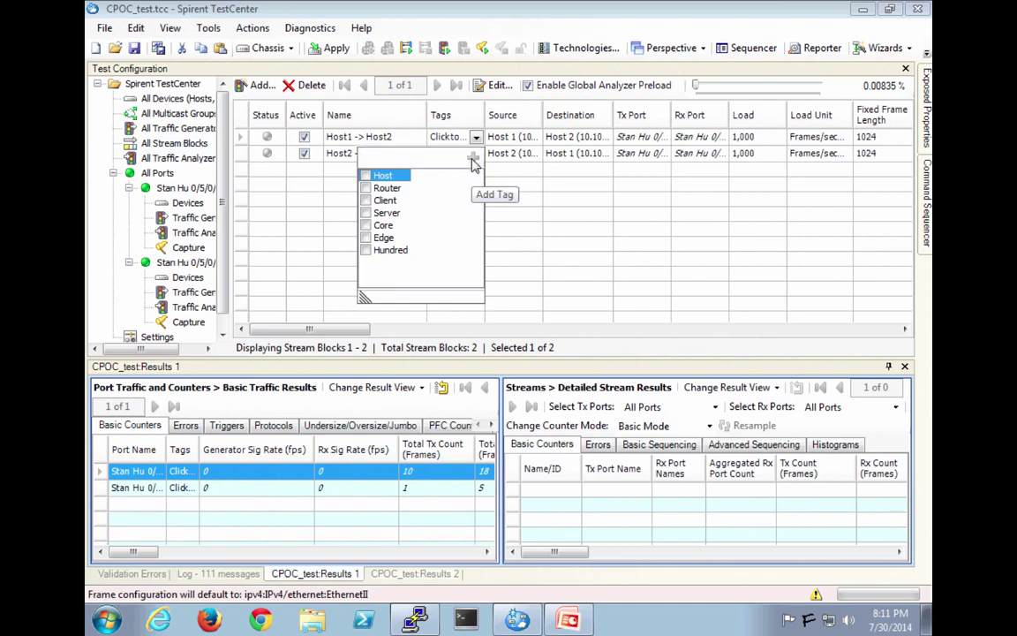
left_click(366, 250)
left_click(526, 257)
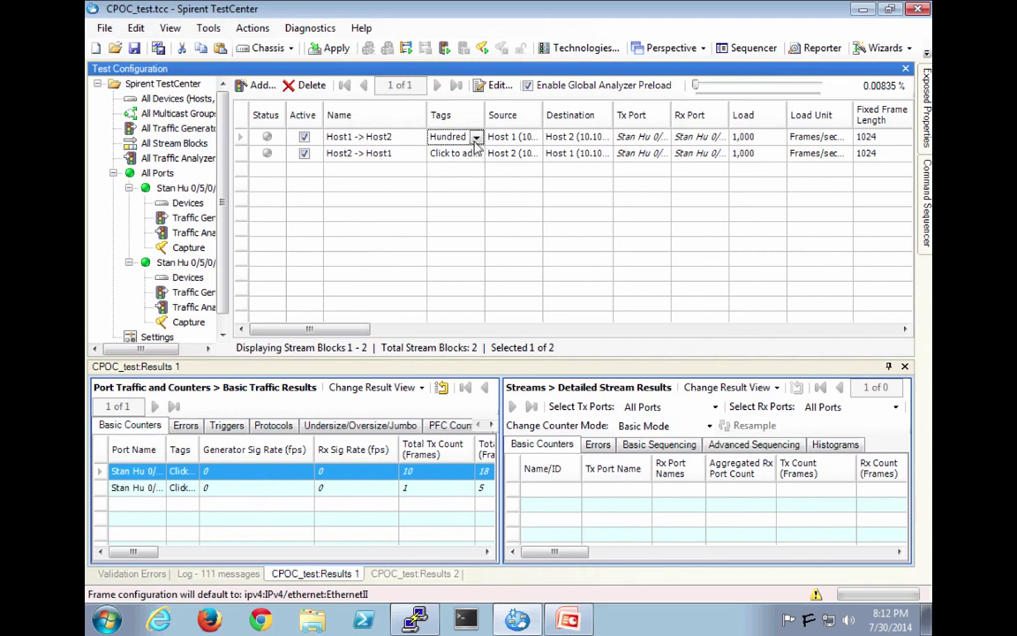
Assign the Hundred tag to the Host2 -> Host1 stream block.
left_click(475, 155)
left_click(477, 155)
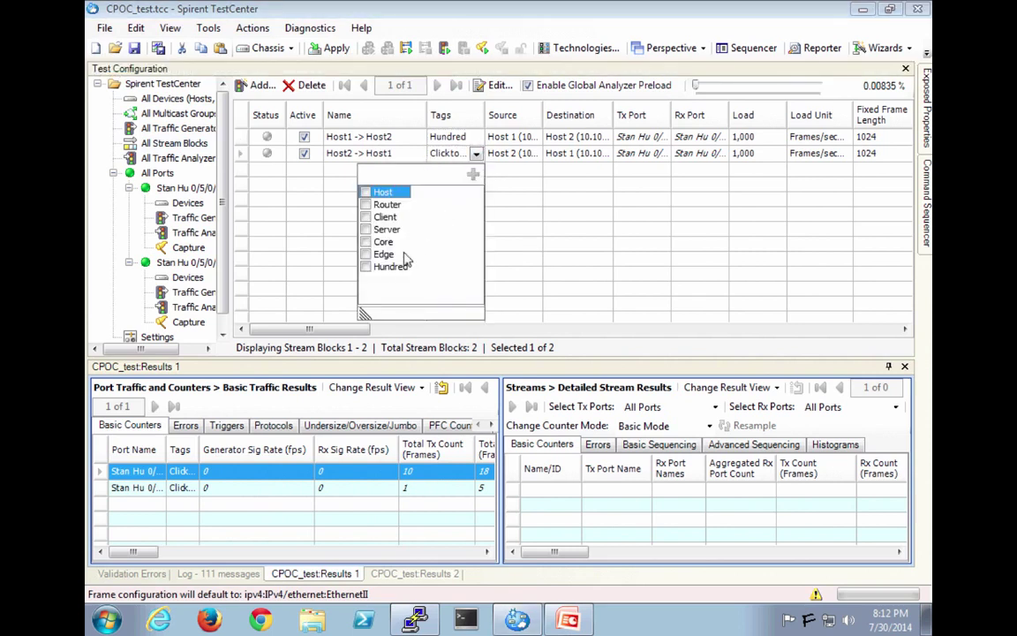
left_click(361, 265)
left_click(597, 274)
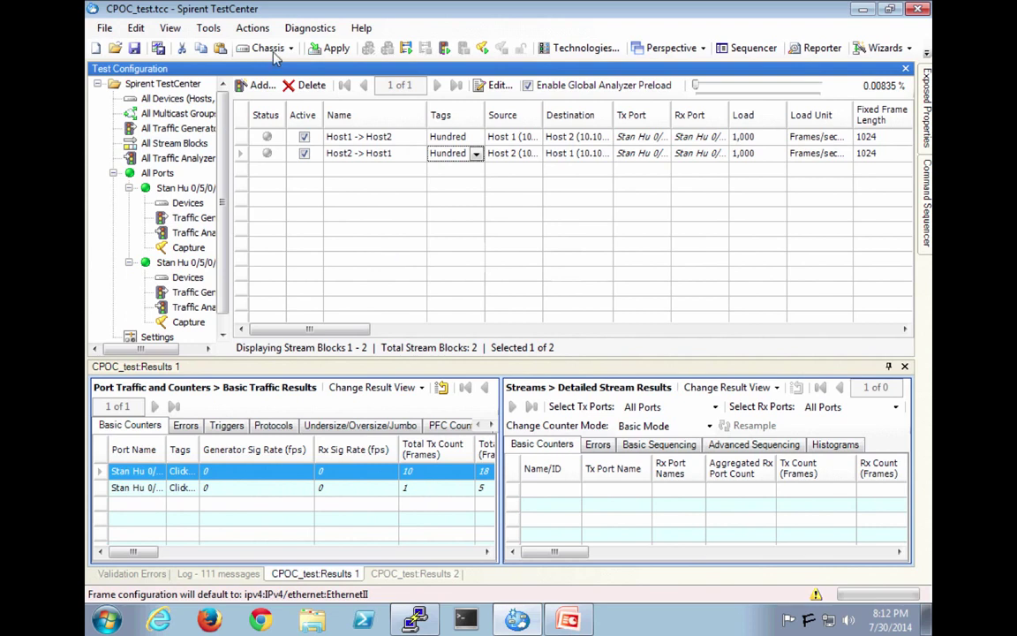
Apply the configuration to the hardware and start ARP/ND for all devices and stream blocks.
left_click(331, 50)
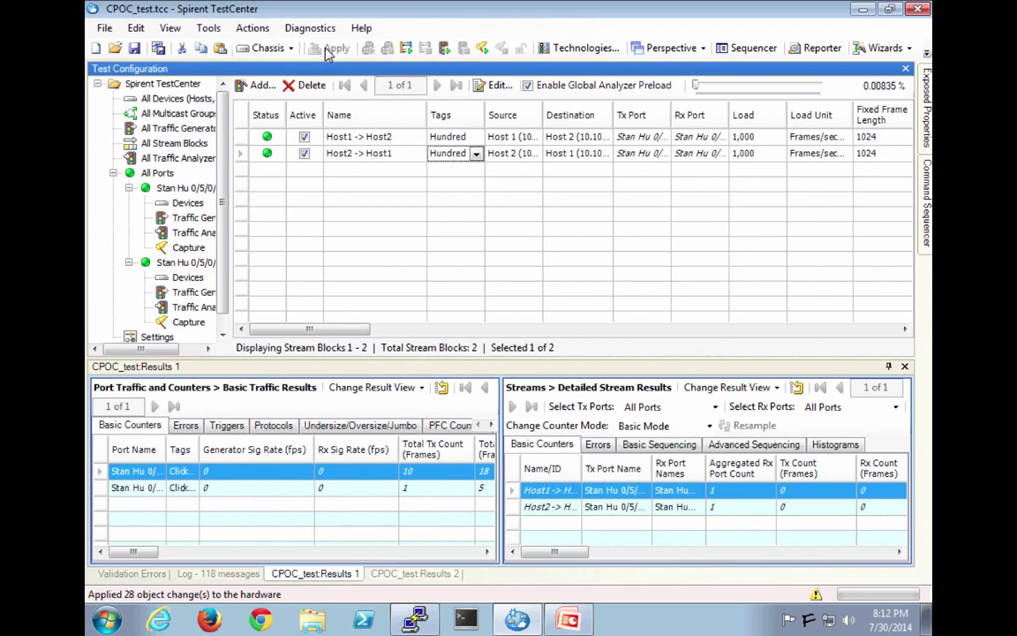
left_click(407, 50)
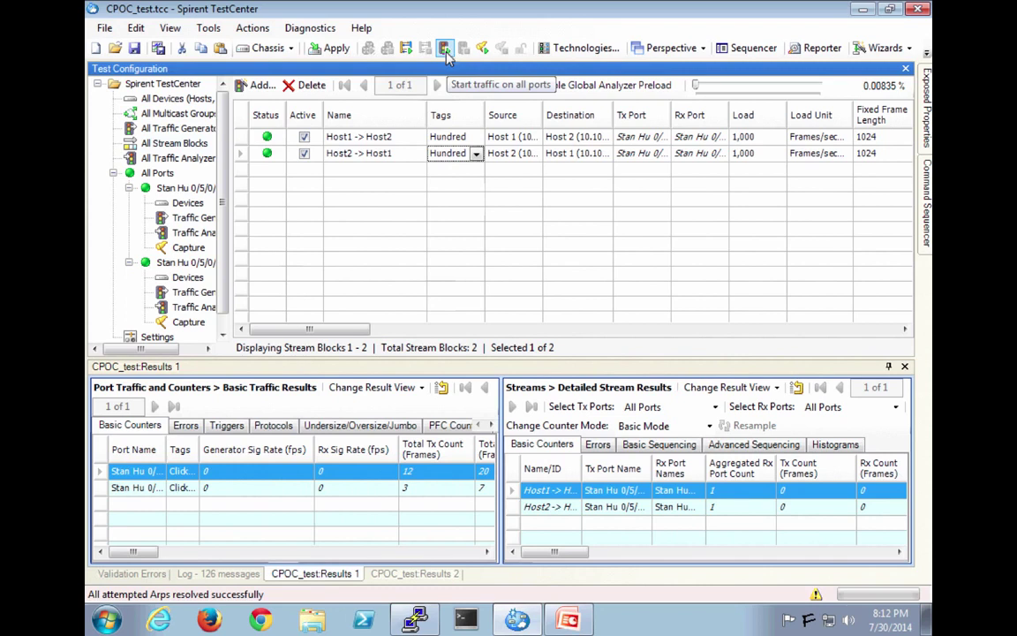
left_click(238, 122)
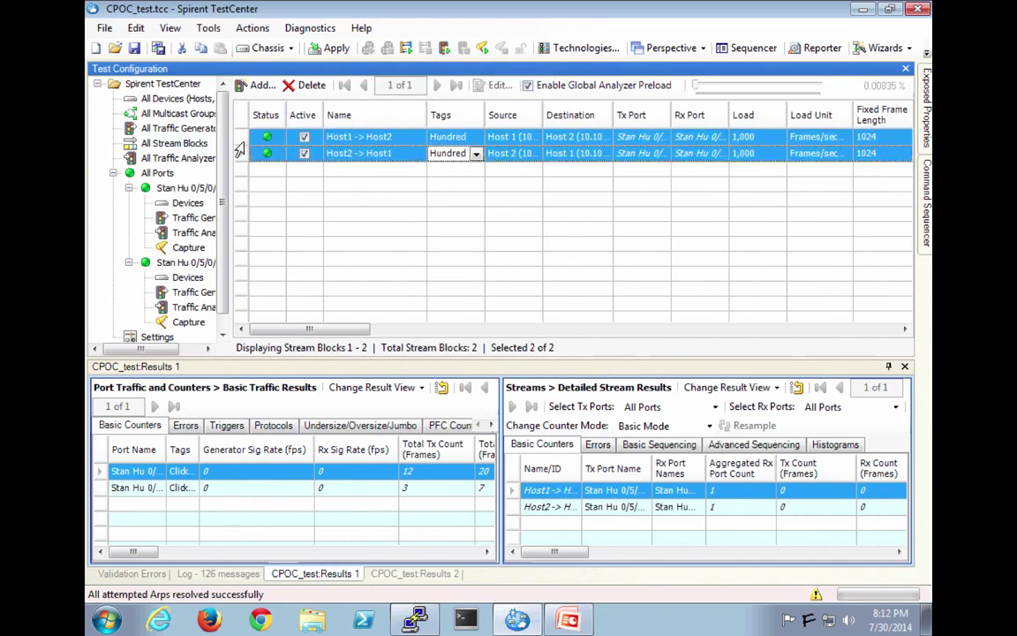
right_click(240, 150)
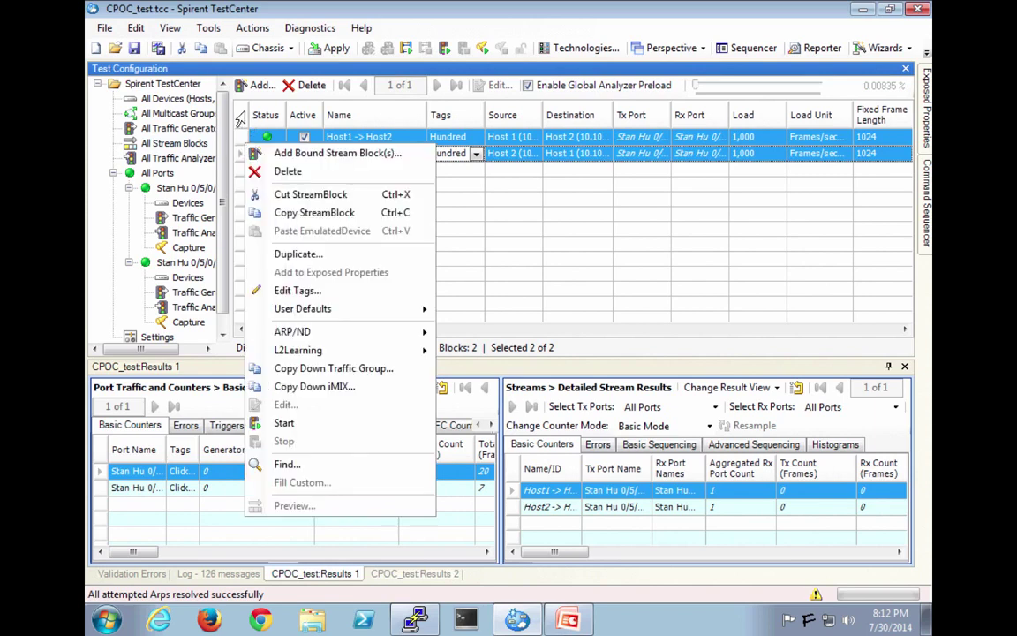
left_click(239, 117)
Start only the Host1 -> Host2 stream block and widen the Port Name column in Basic Traffic Results to show full port names.
left_click(238, 138)
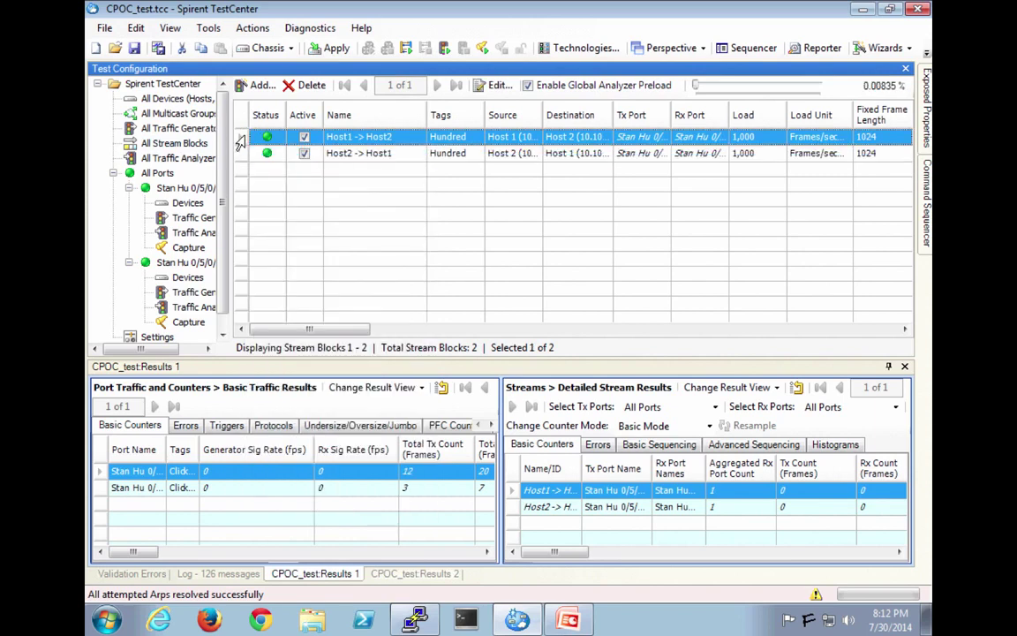
right_click(239, 141)
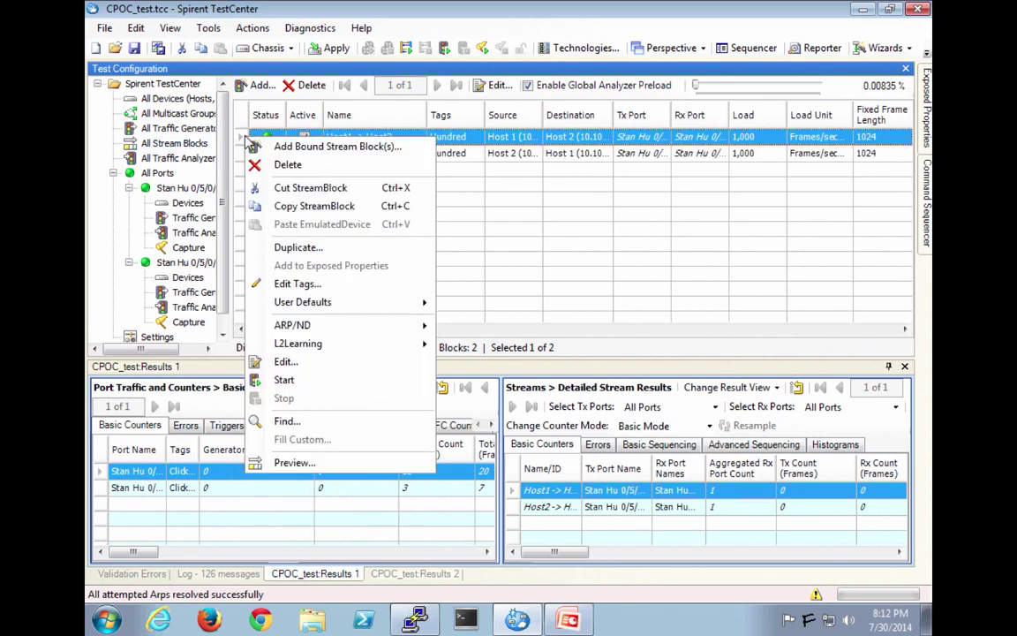
left_click(321, 382)
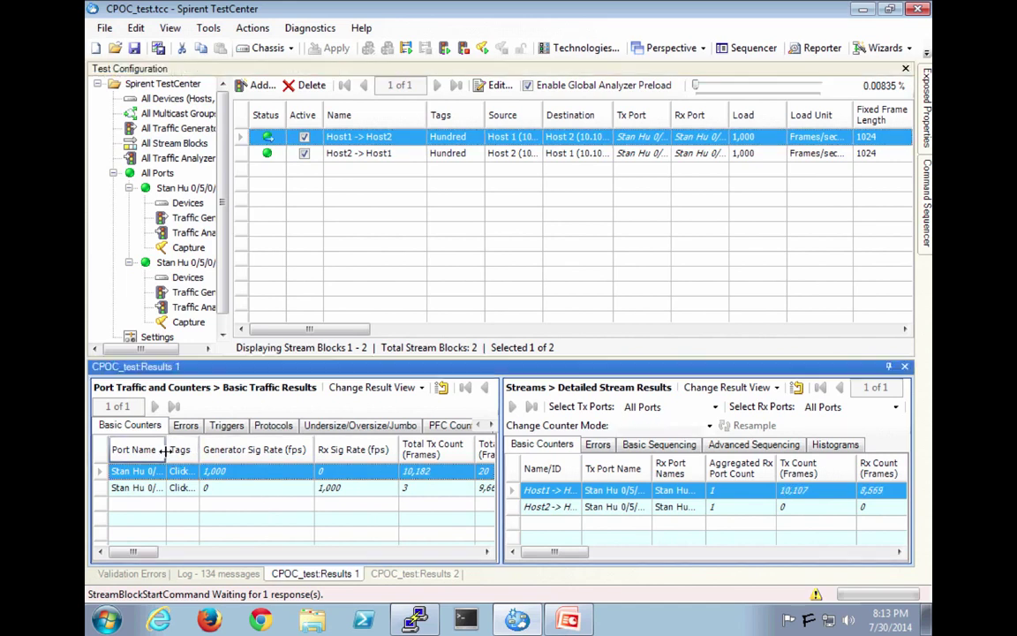
left_click_drag(166, 449, 206, 452)
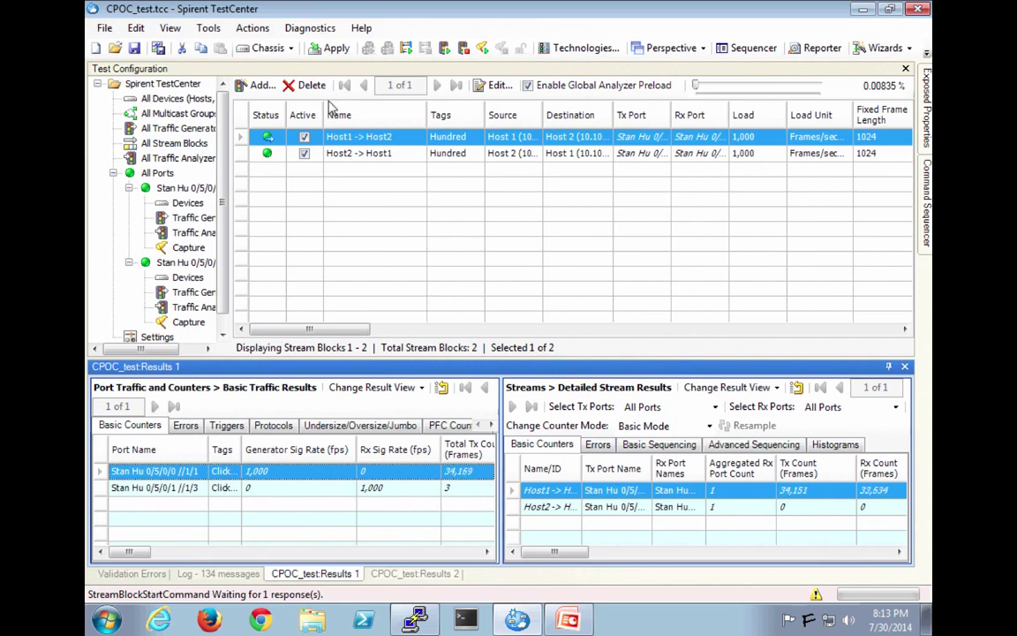
Start traffic on the Host2 -> Host1 stream block.
left_click(245, 154)
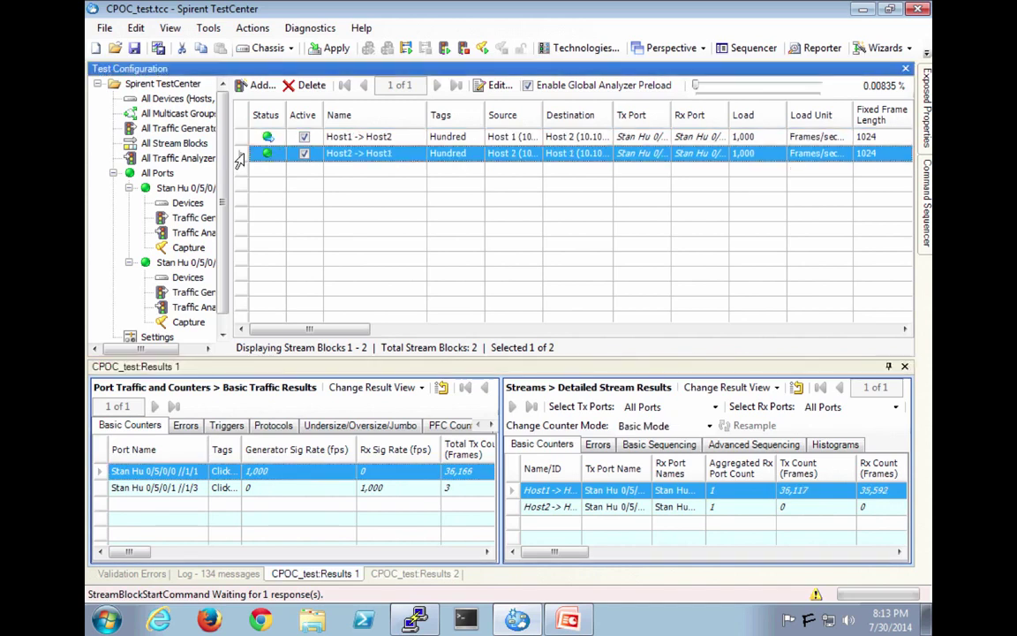
right_click(246, 156)
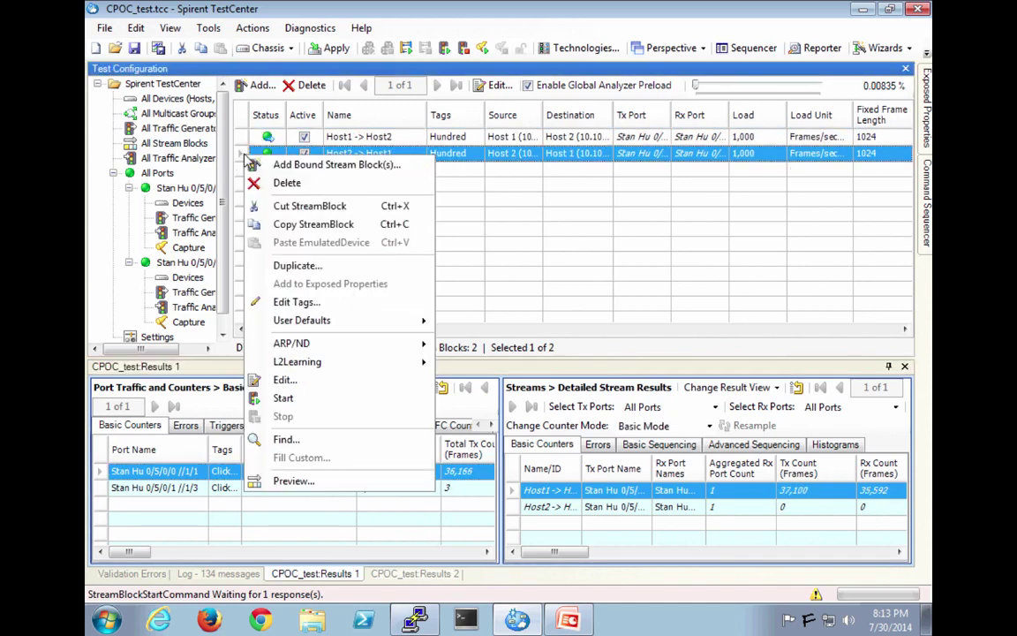
left_click(300, 400)
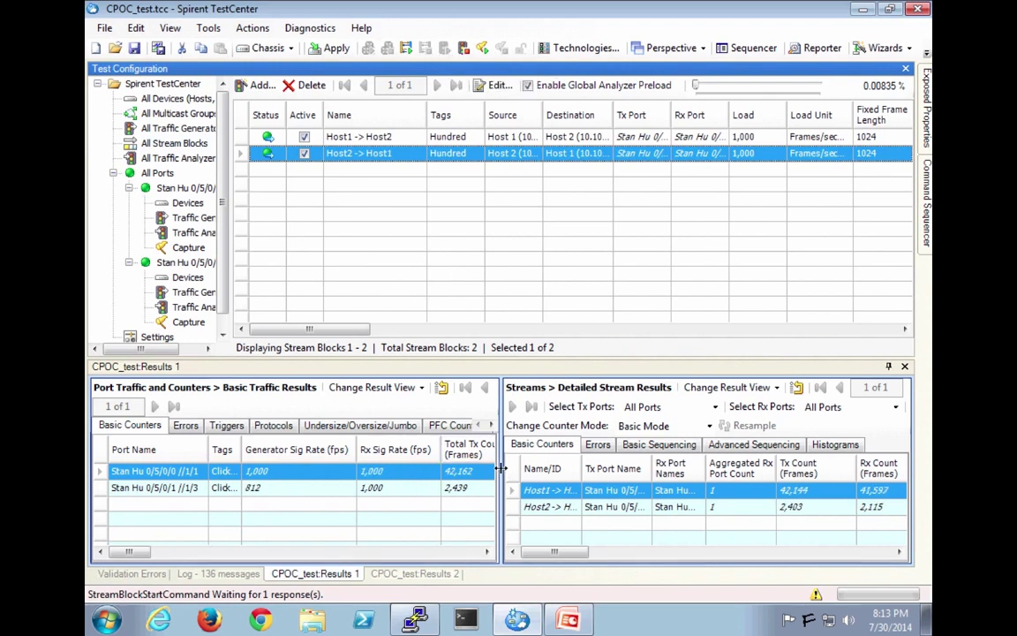
Narrow the Basic Traffic Results pane and its Generator Sig Rate column to give Detailed Stream Results more room.
left_click_drag(448, 472, 447, 473)
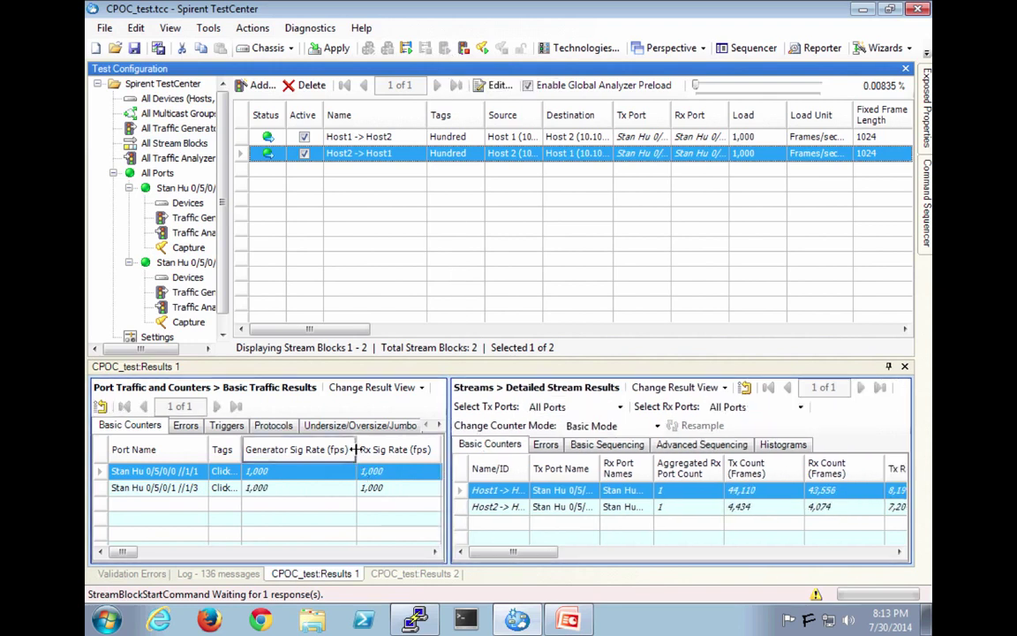
left_click_drag(356, 449, 302, 450)
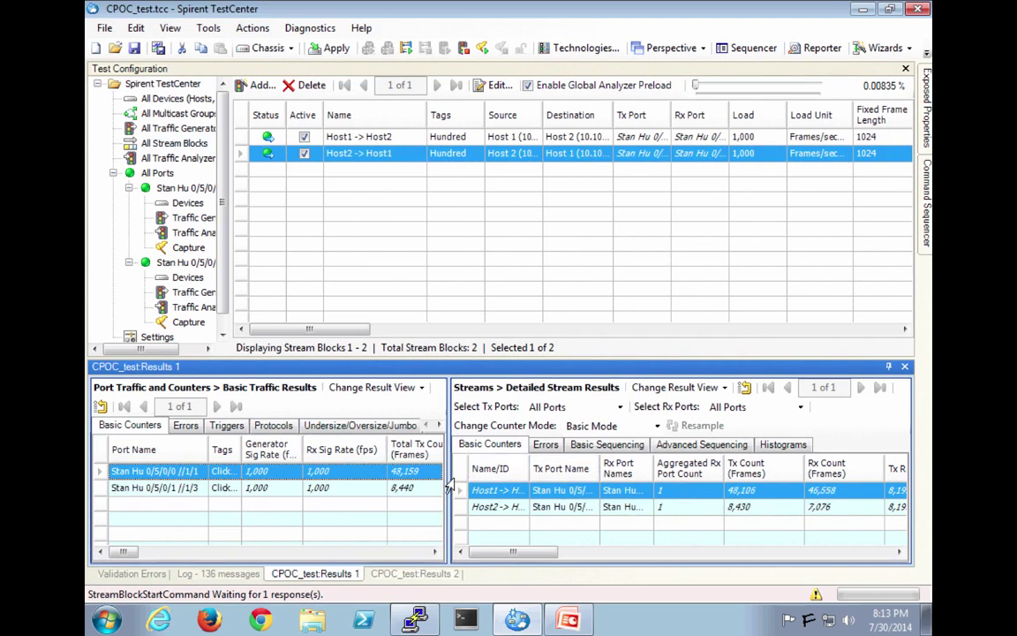
left_click_drag(448, 483, 393, 483)
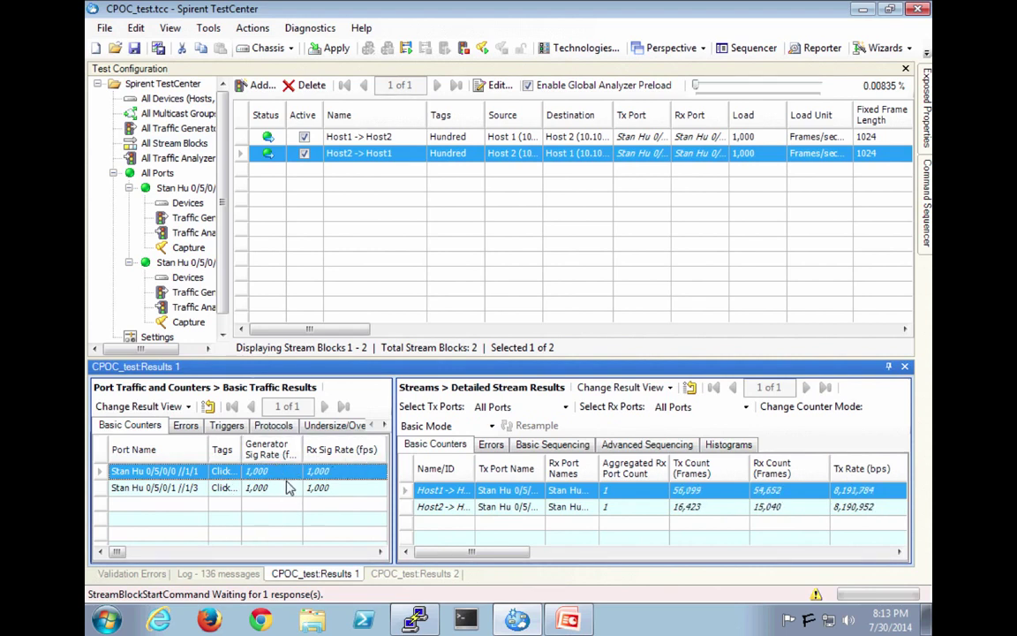
Examine the dropped and in-order frame counters of both streams in the Advanced Sequencing results.
left_click(642, 445)
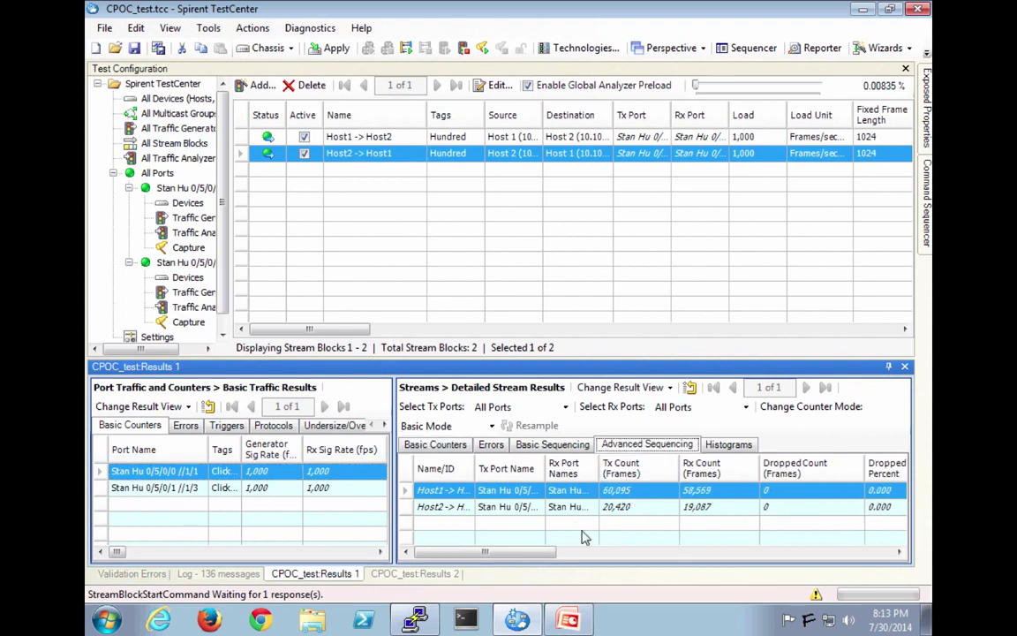
left_click_drag(544, 555, 590, 554)
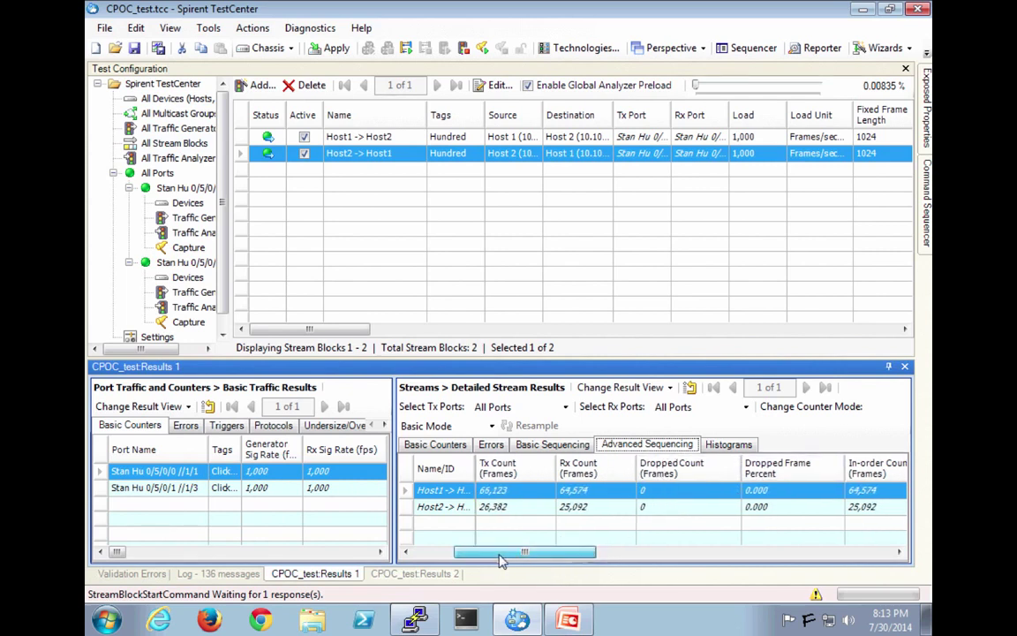
left_click_drag(499, 557, 479, 557)
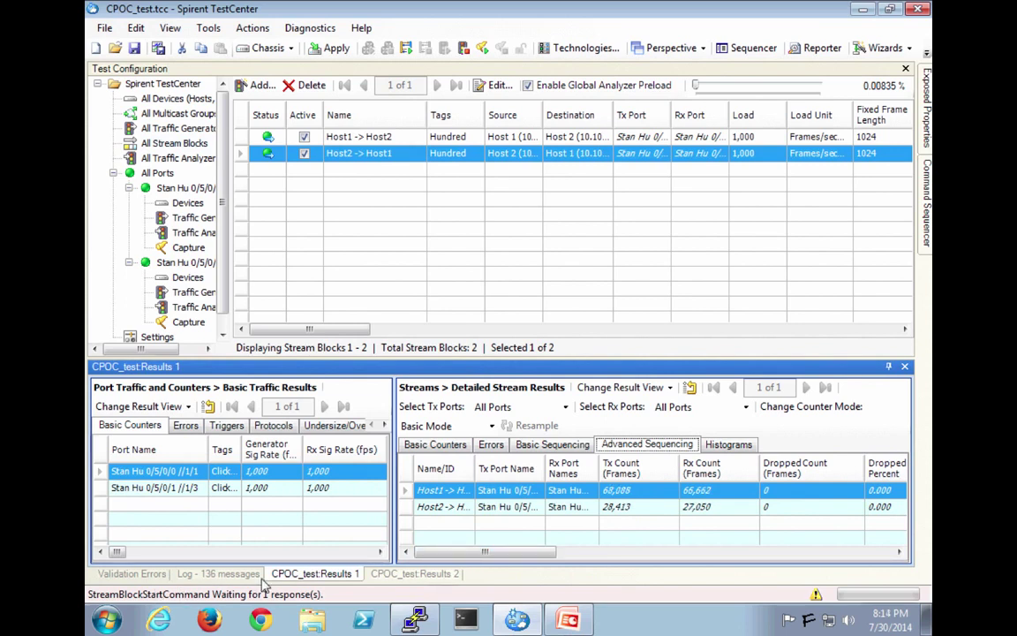
Resume real-time updates for Dropped Stream Results and Dead Stream Results in CPOC_test:Results 2, and return to CPOC_test:Results 1.
left_click(398, 575)
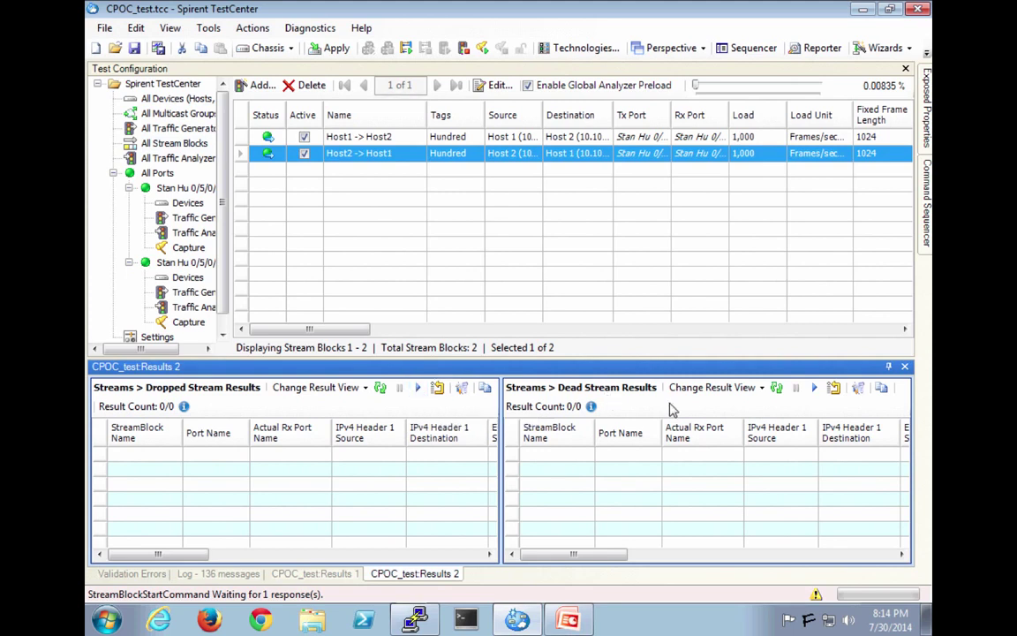
left_click(419, 392)
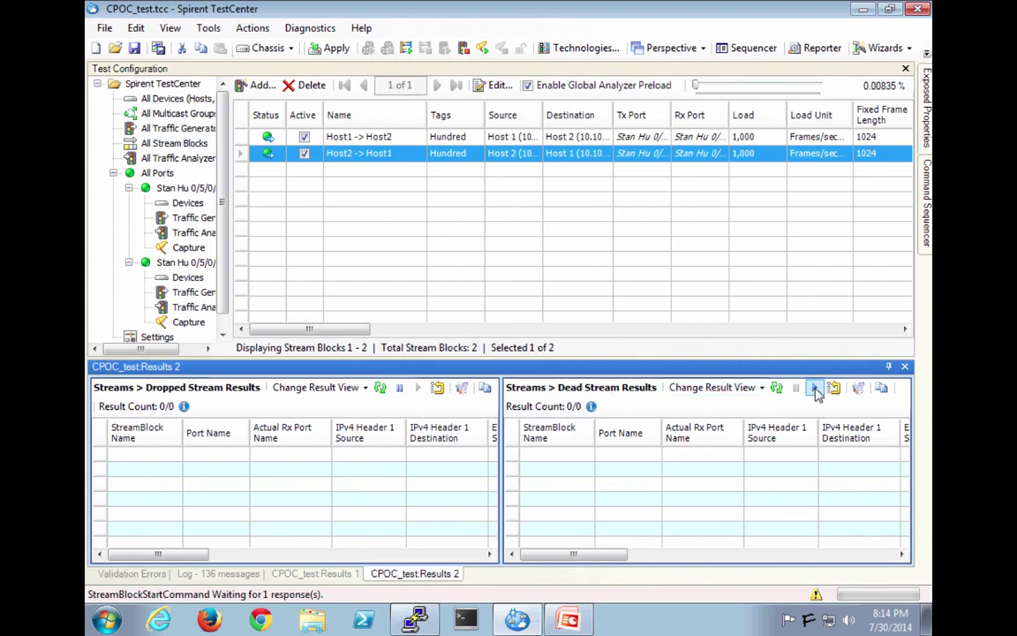
left_click(816, 391)
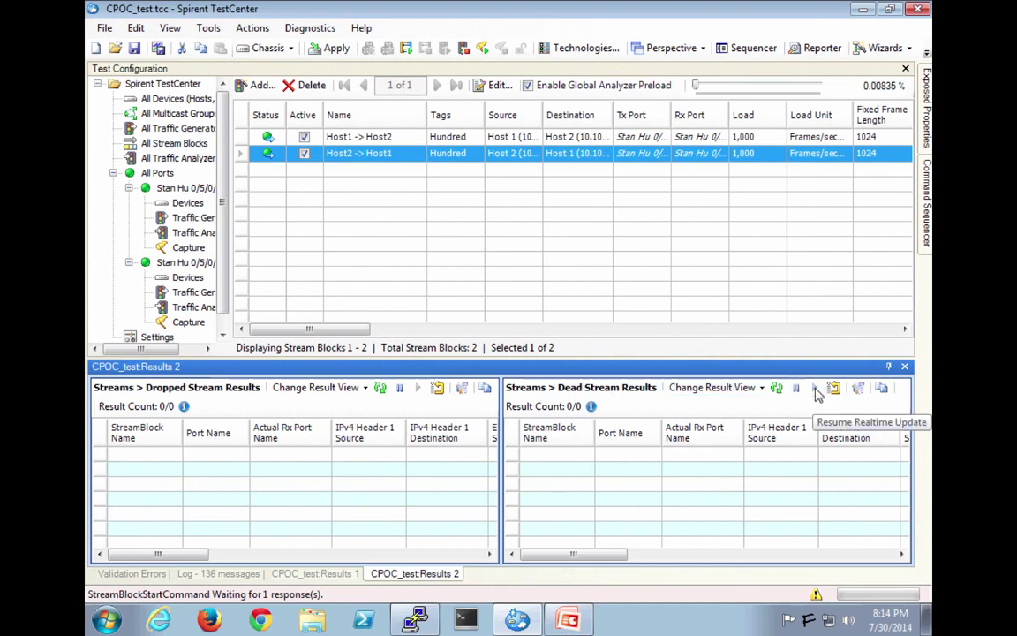
left_click(309, 573)
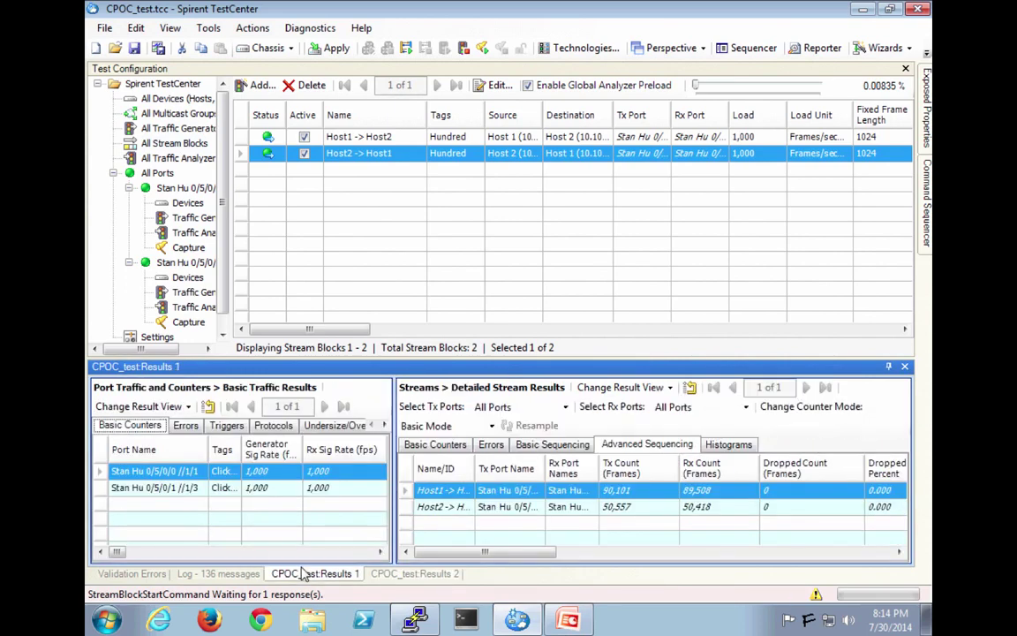